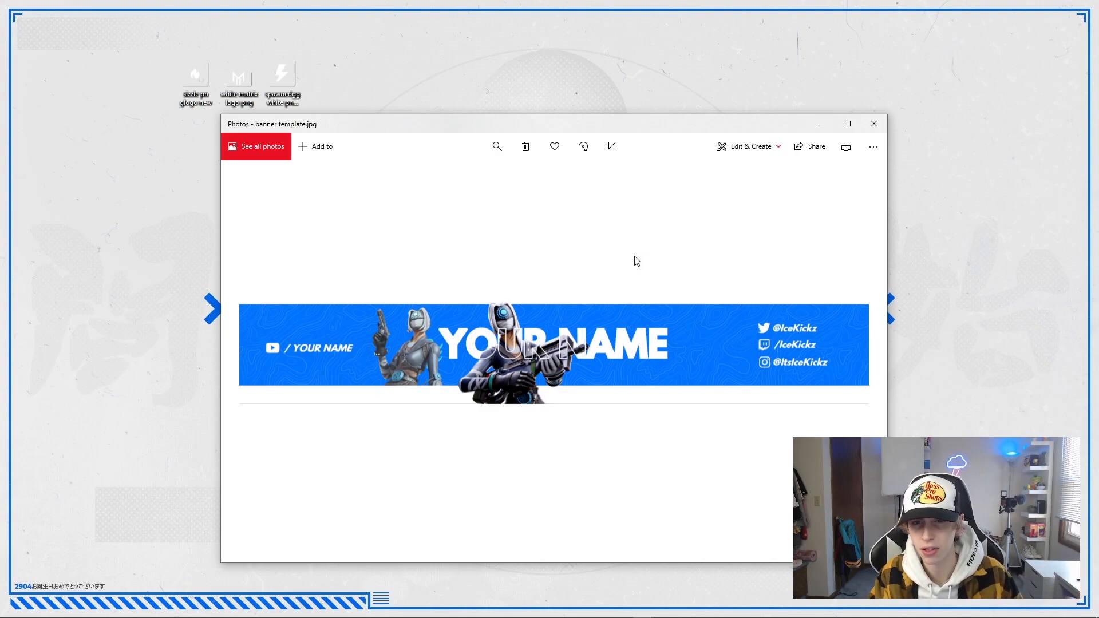
Close the banner preview and create a new 2560 x 1440 px canvas named "fortnite banner" in Pixlr E
left_click(868, 129)
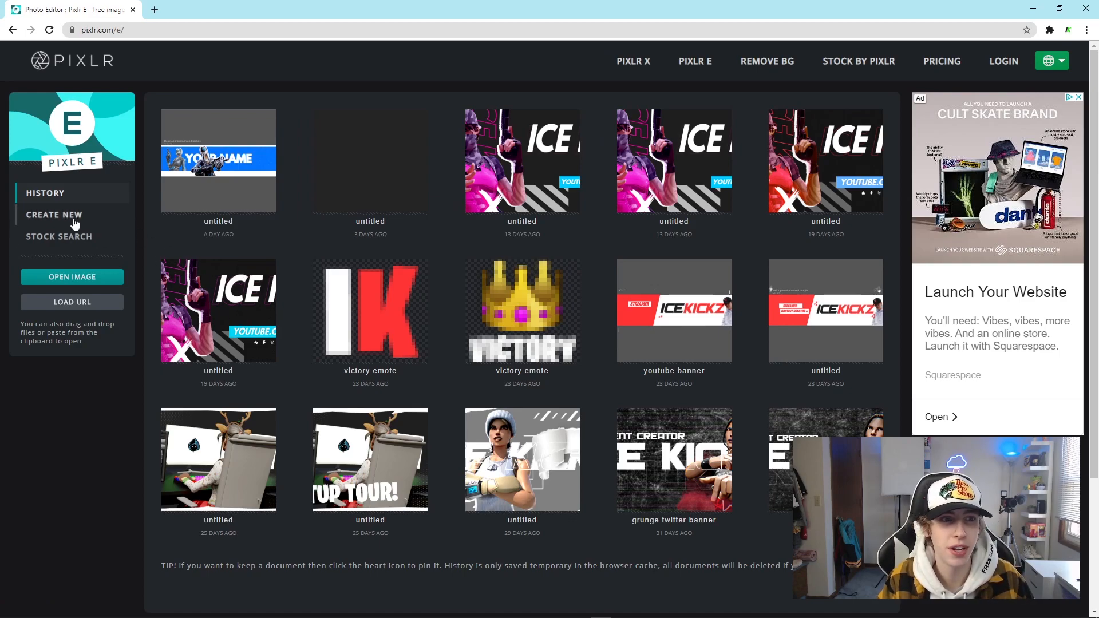
left_click(54, 216)
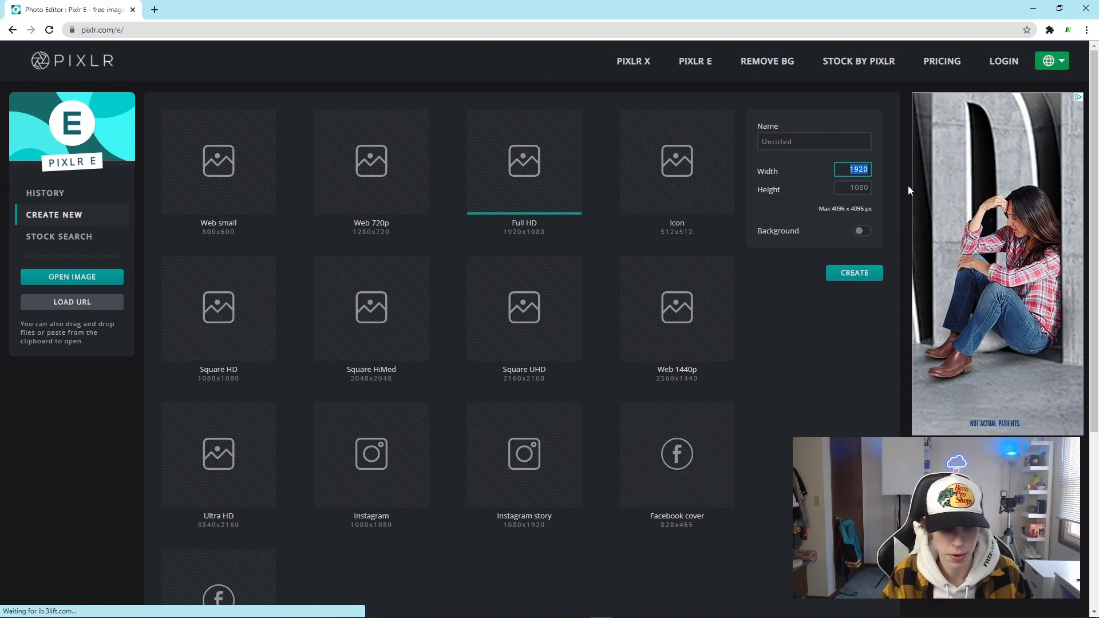
type("2560")
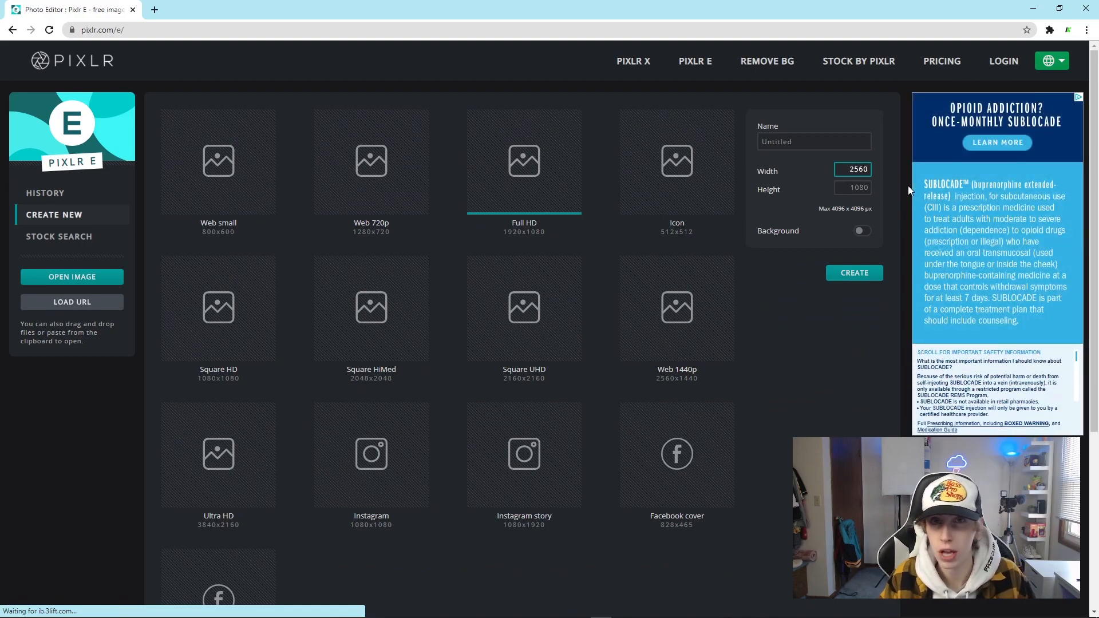
key("Tab")
type("1")
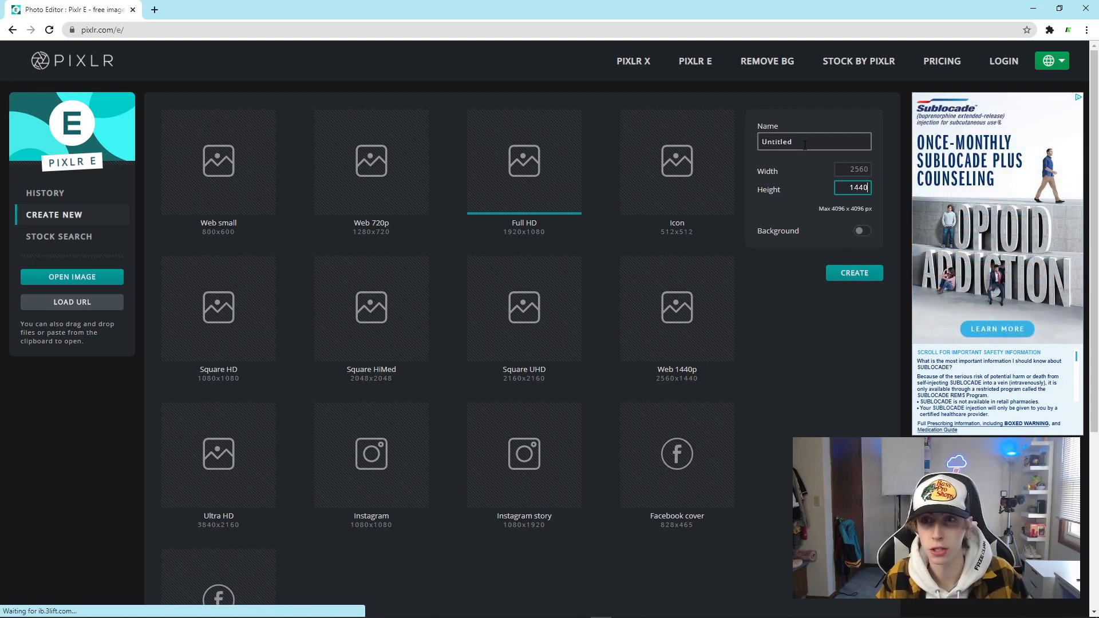
left_click_drag(803, 143, 743, 151)
type("for")
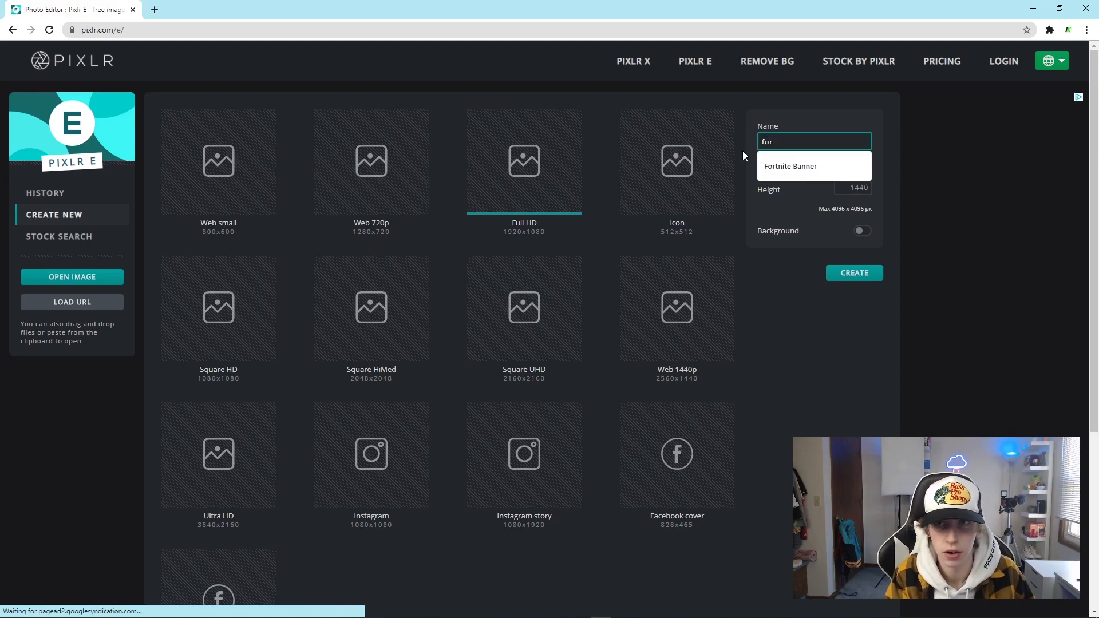
type("tnite banner")
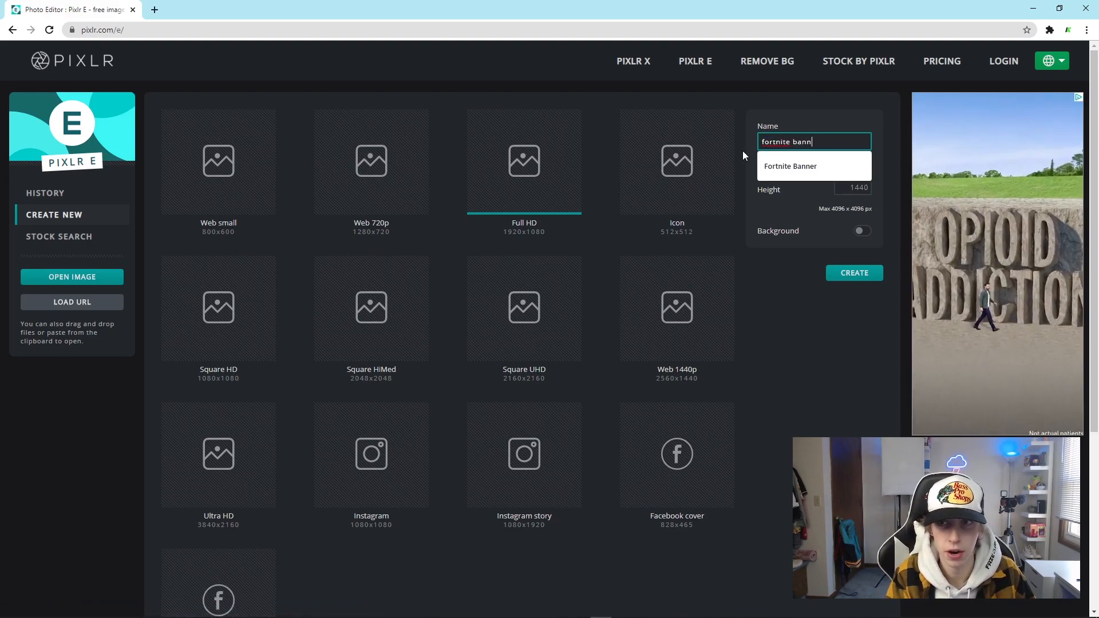
left_click(871, 277)
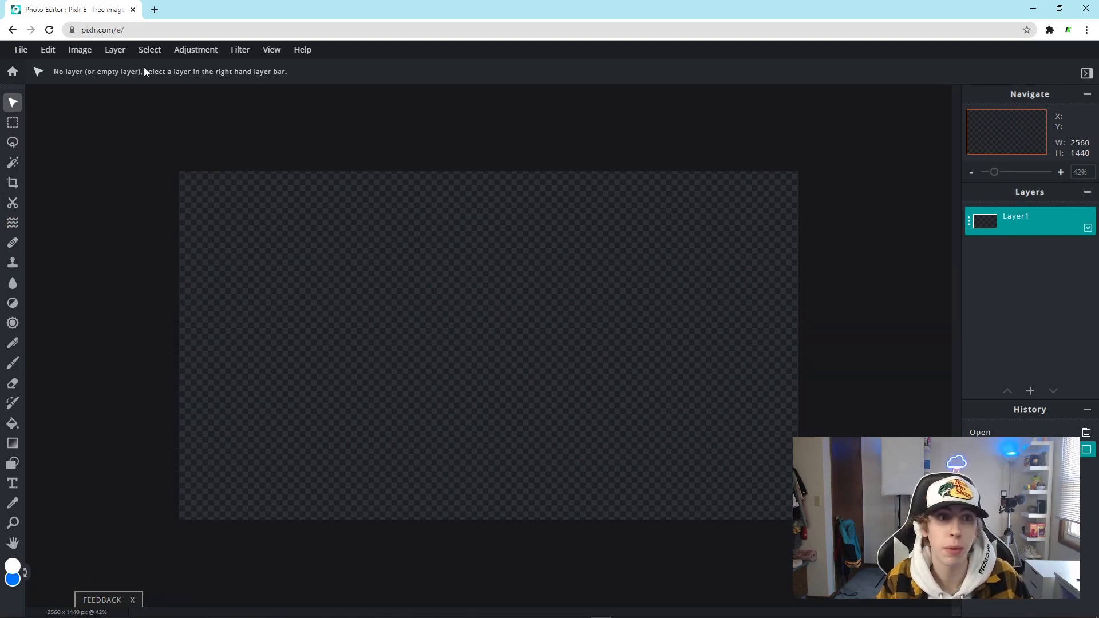
Add the channel-art size template with the text and logo safe area from the Desktop as an image layer
left_click(114, 50)
left_click(148, 99)
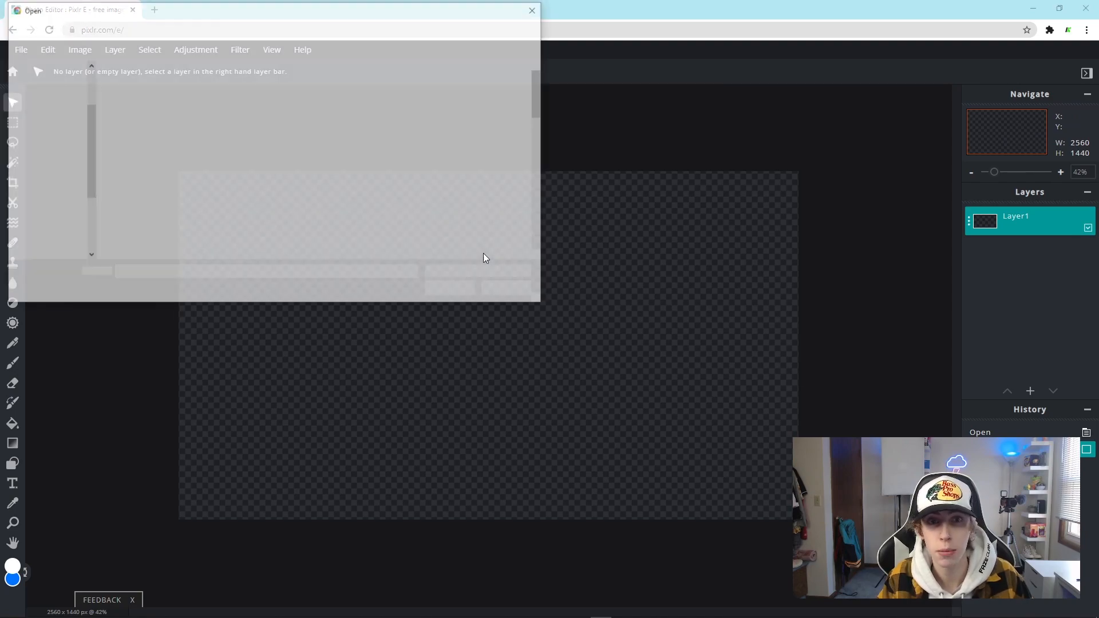
scroll(379, 192, "down", 5)
right_click(379, 191)
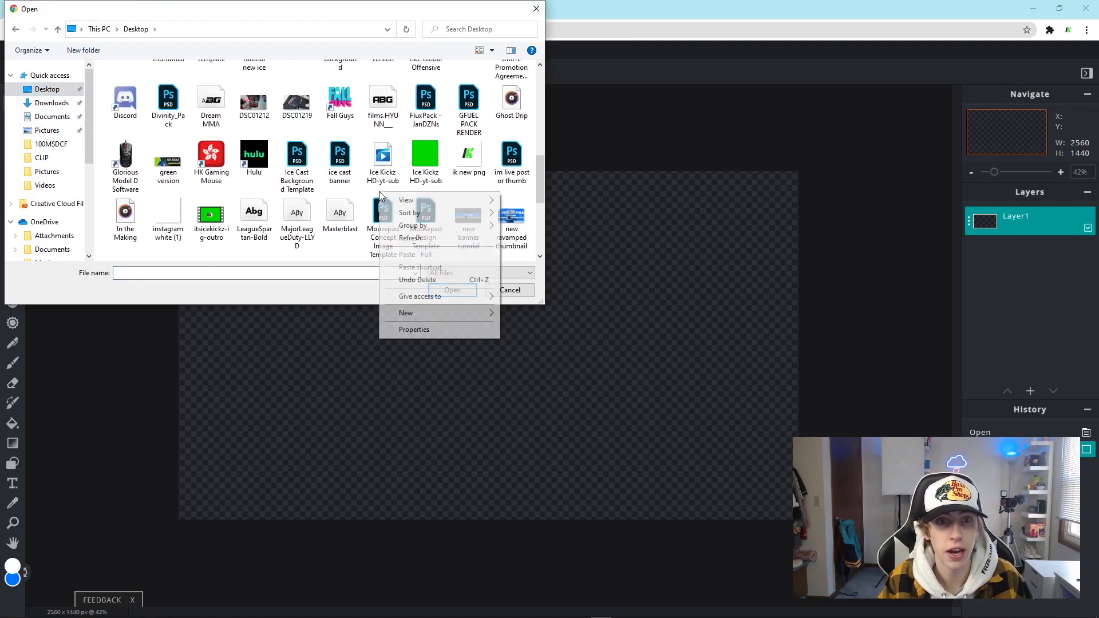
left_click(333, 255)
double_click(294, 78)
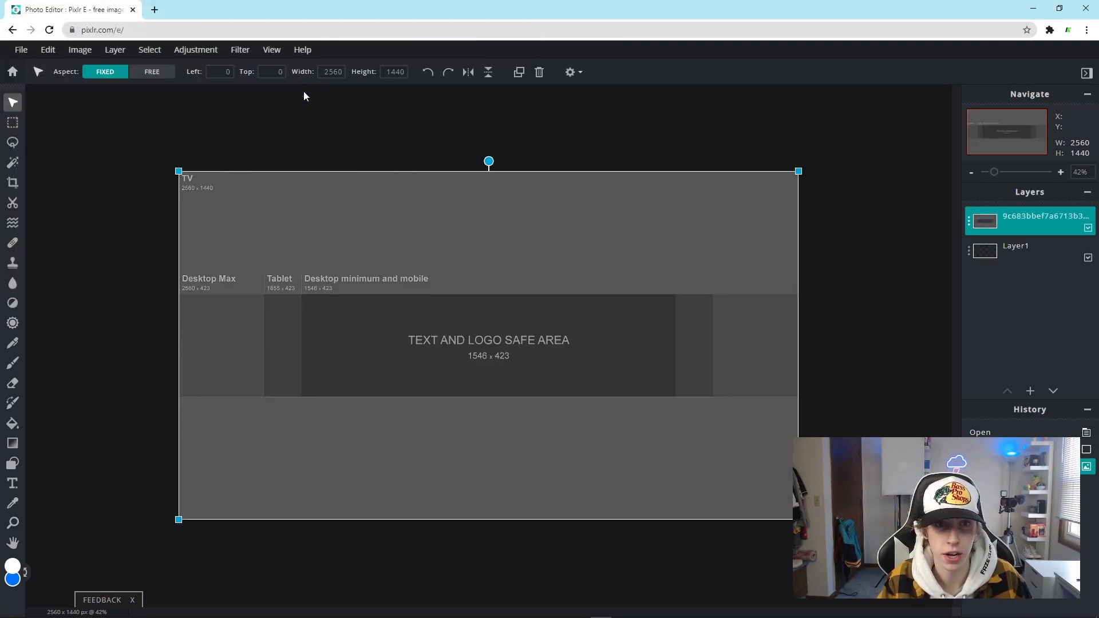
left_click(875, 182)
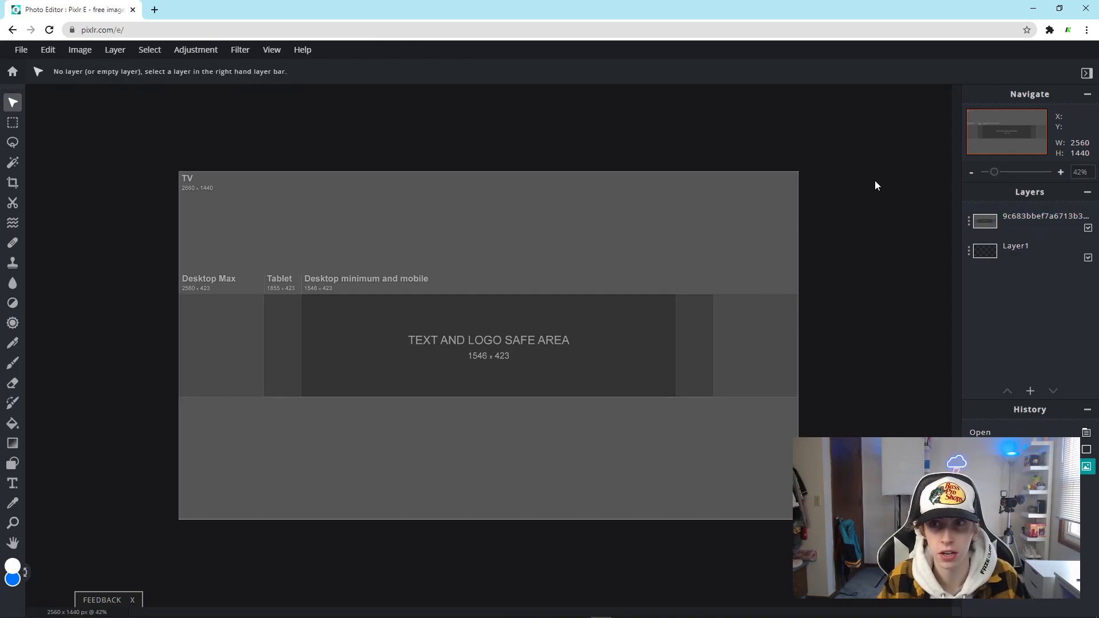
Lock the size template layer in position and keep it selected
left_click(970, 223)
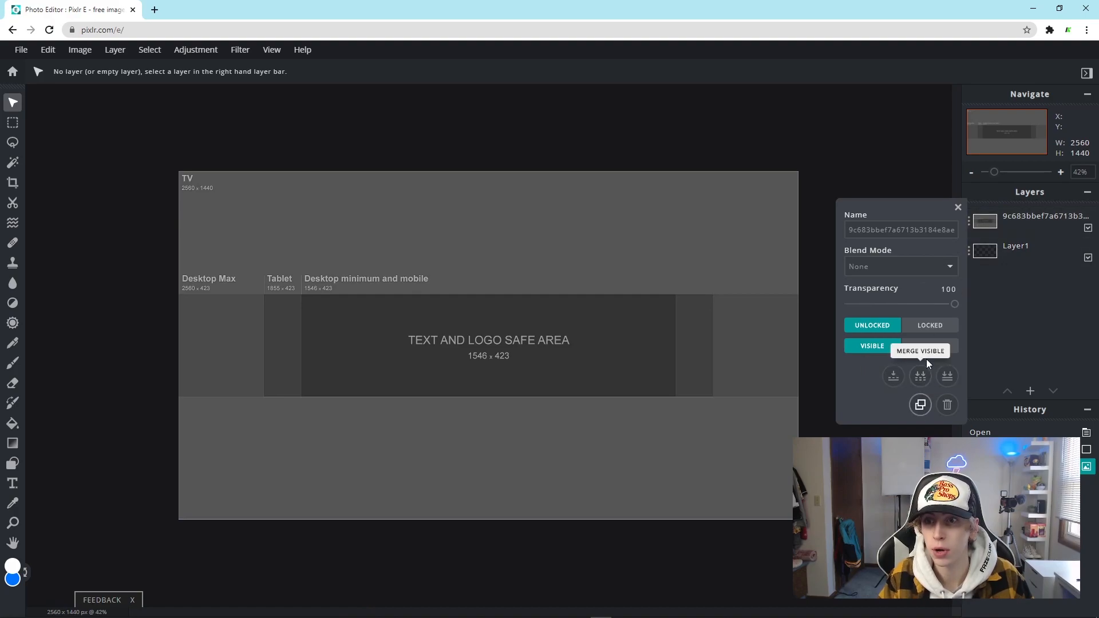
left_click(930, 325)
left_click(1012, 225)
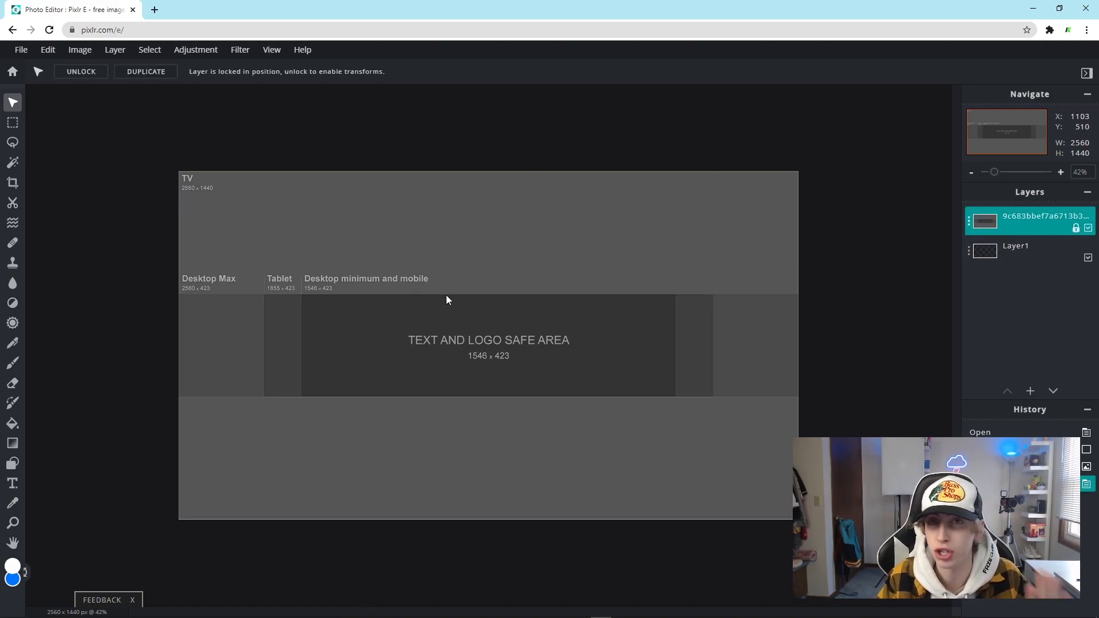
scroll(456, 222, "up", 1)
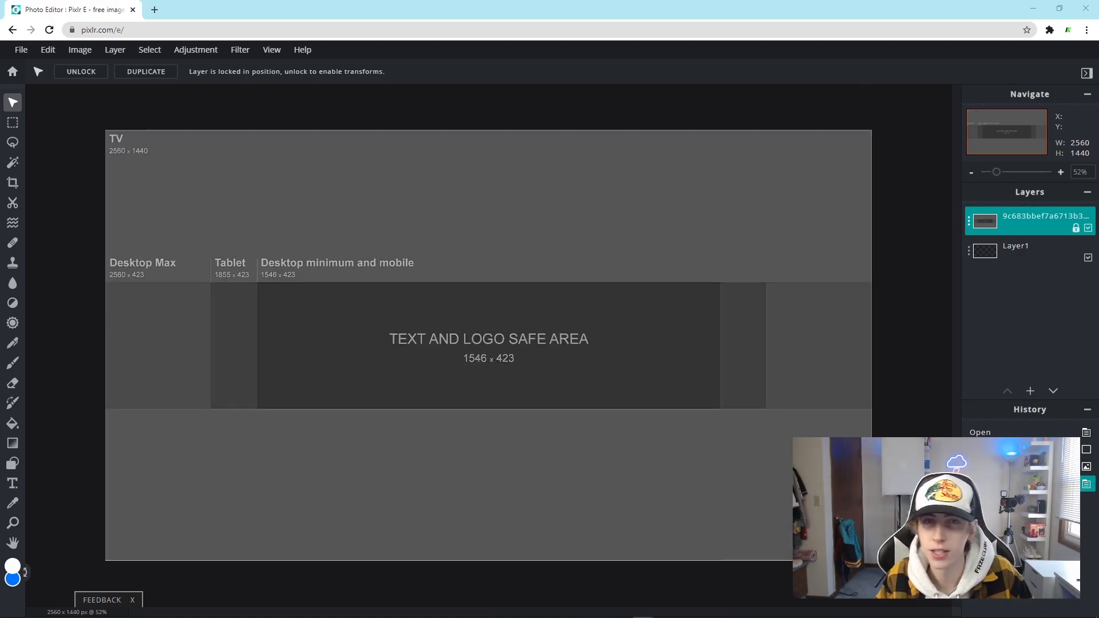
View the banner tutorial thumbnail for reference and add banner template.jpg from the Desktop as an image layer
left_click_drag(1098, 114, 547, 82)
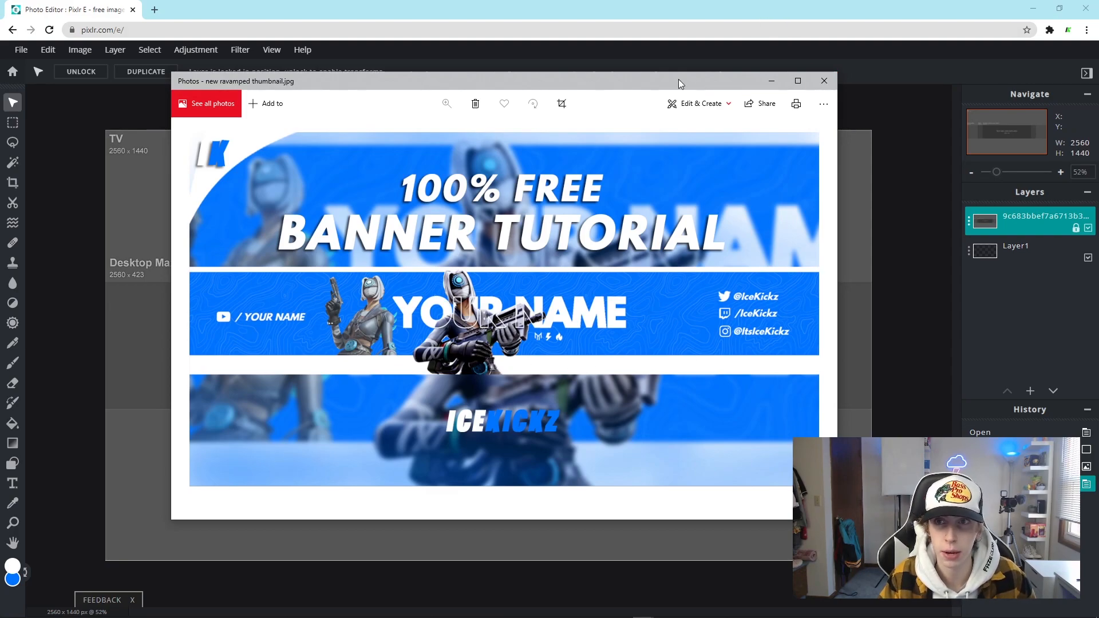
left_click_drag(686, 80, 1098, 123)
left_click(115, 52)
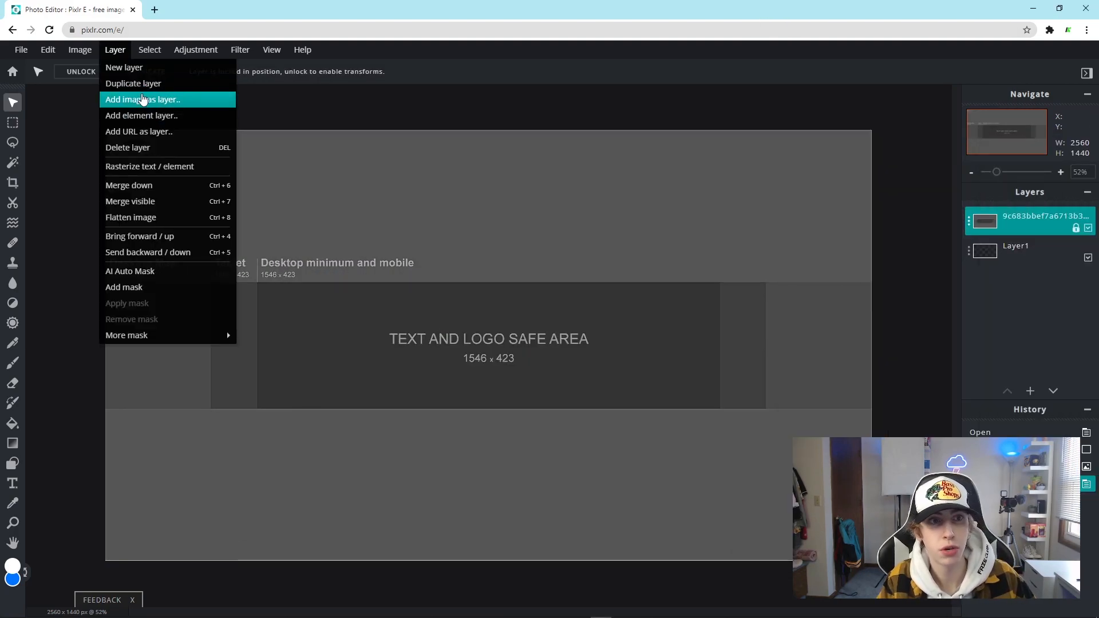
left_click(142, 101)
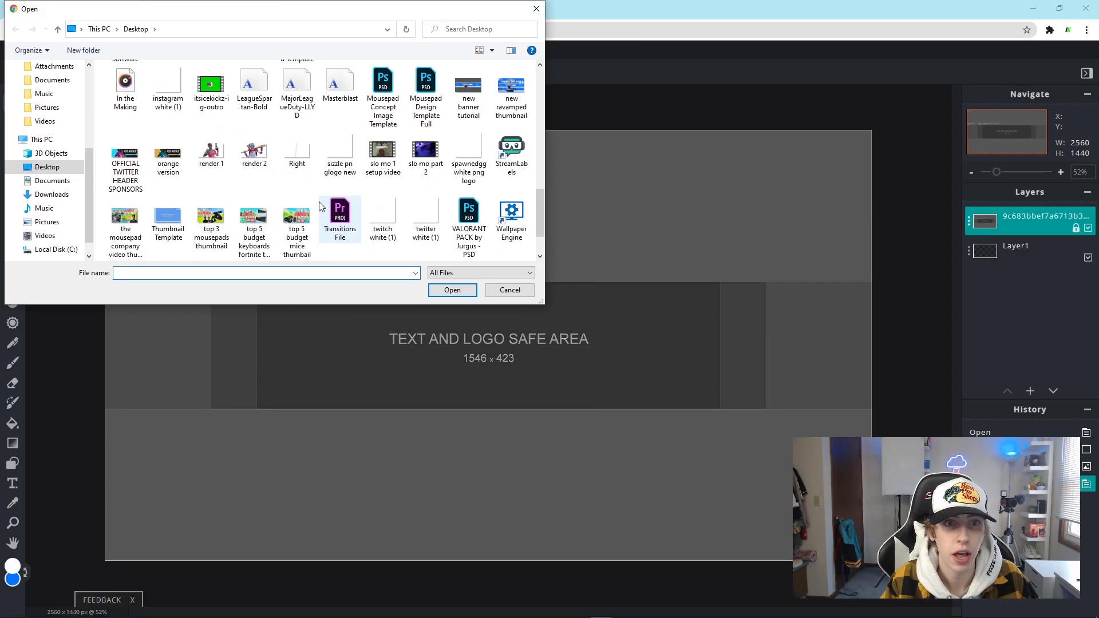
scroll(320, 206, "up", 10)
double_click(212, 150)
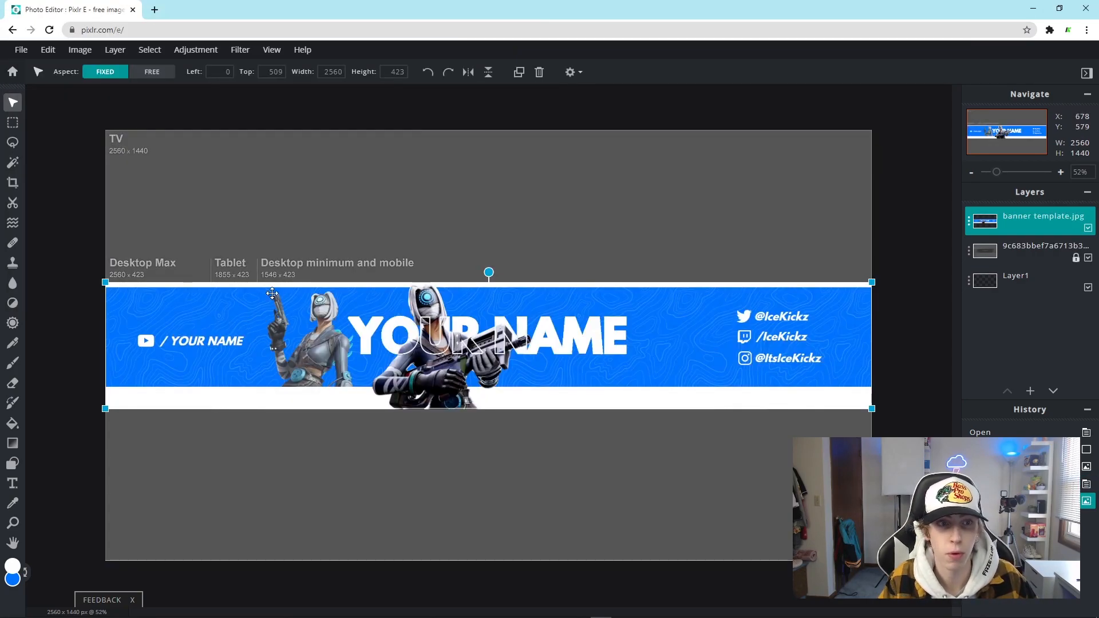
Scale down the example banner image and place it above the safe area, toward the canvas's upper-right corner
left_click_drag(105, 282, 434, 336)
left_click_drag(630, 372, 609, 195)
left_click(895, 279)
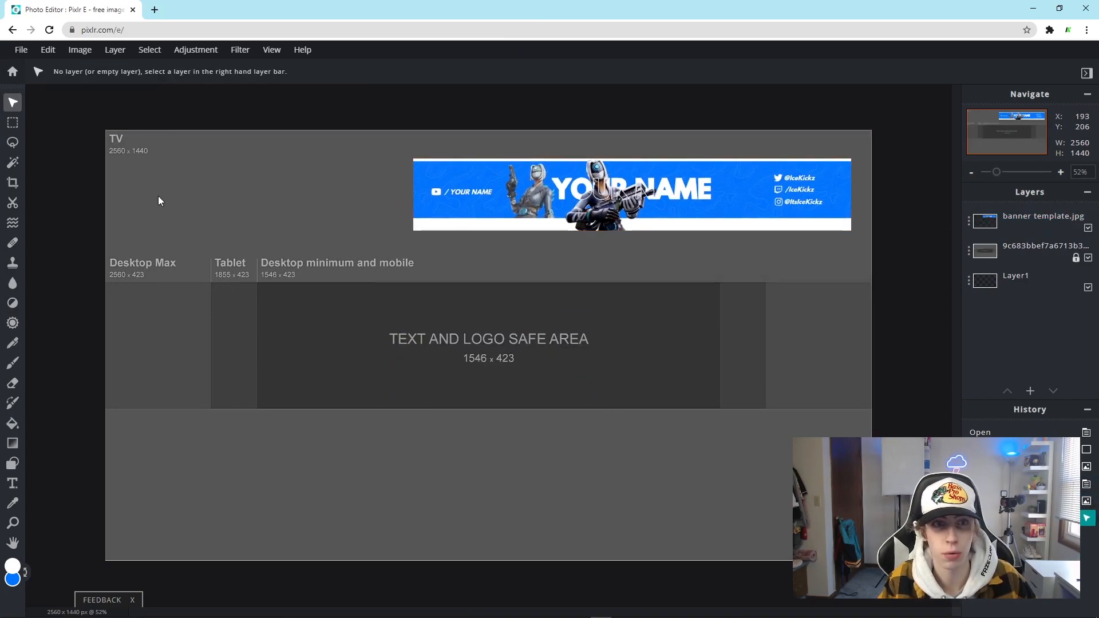
Draw a short white mark above the safe area's right edge using the Pencil in Plain variant at size 3
scroll(584, 231, "up", 2)
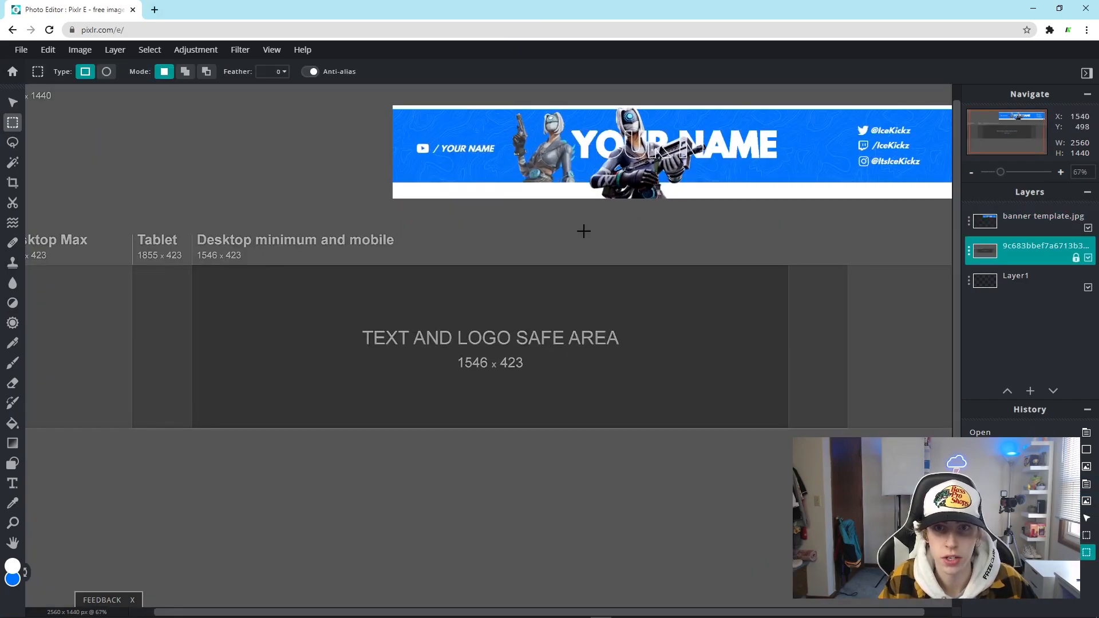
scroll(584, 232, "down", 2)
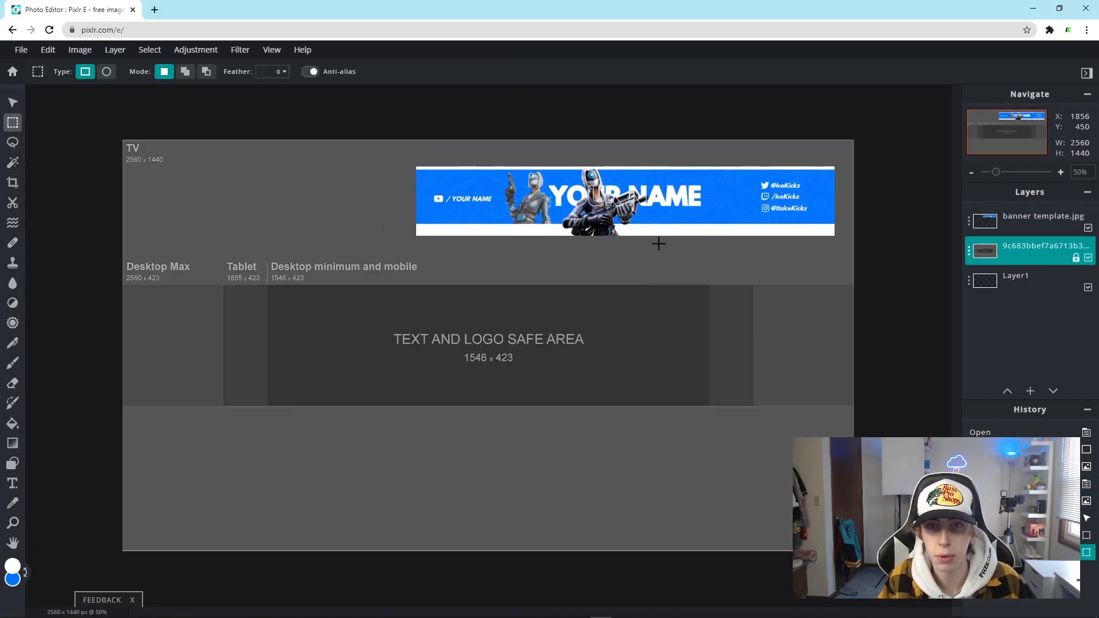
scroll(400, 289, "up", 1)
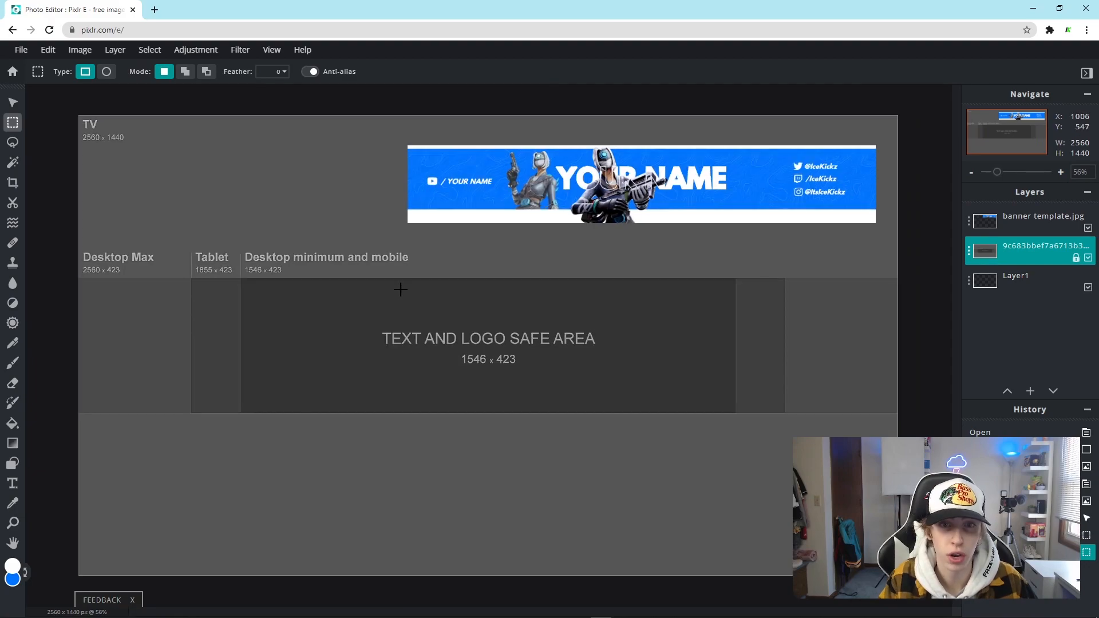
left_click(12, 103)
left_click(12, 343)
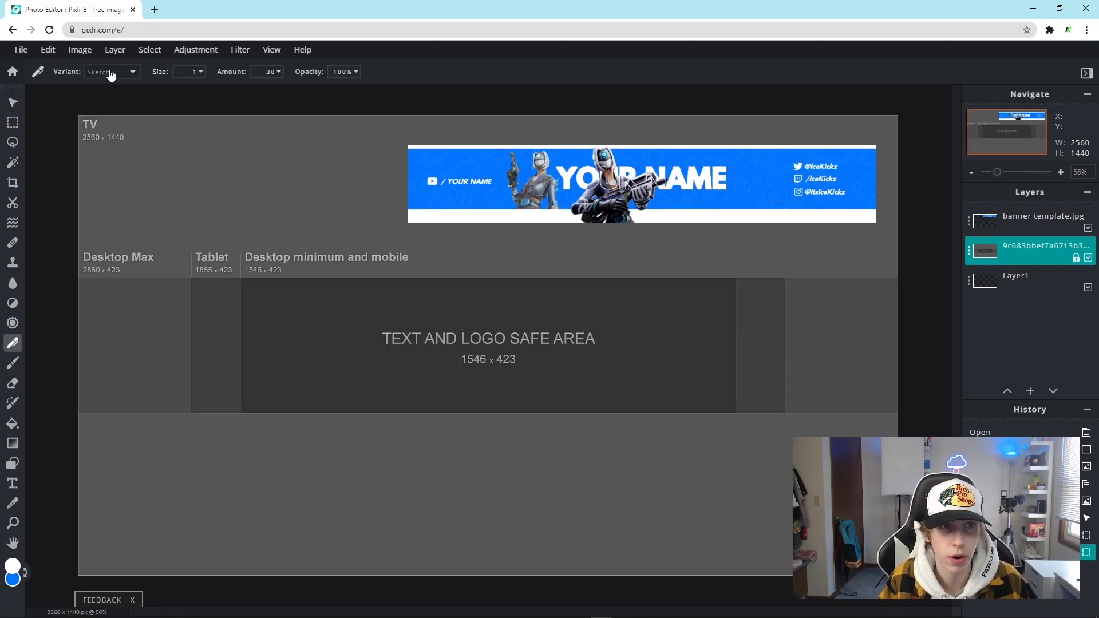
left_click(113, 71)
left_click(108, 84)
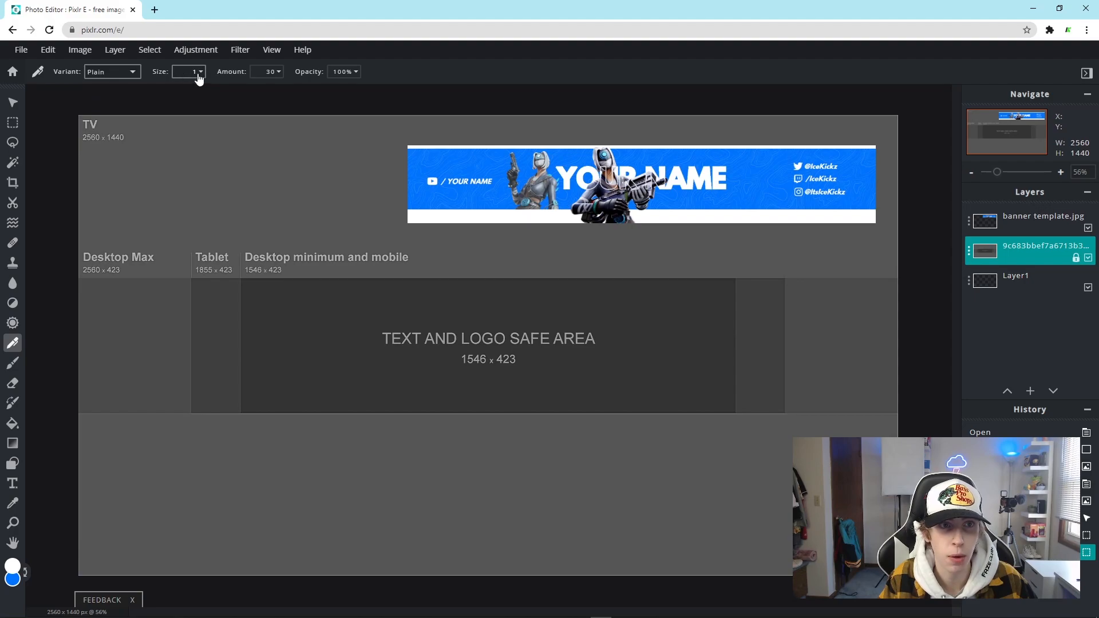
left_click(186, 72)
left_click(111, 92)
left_click(447, 73)
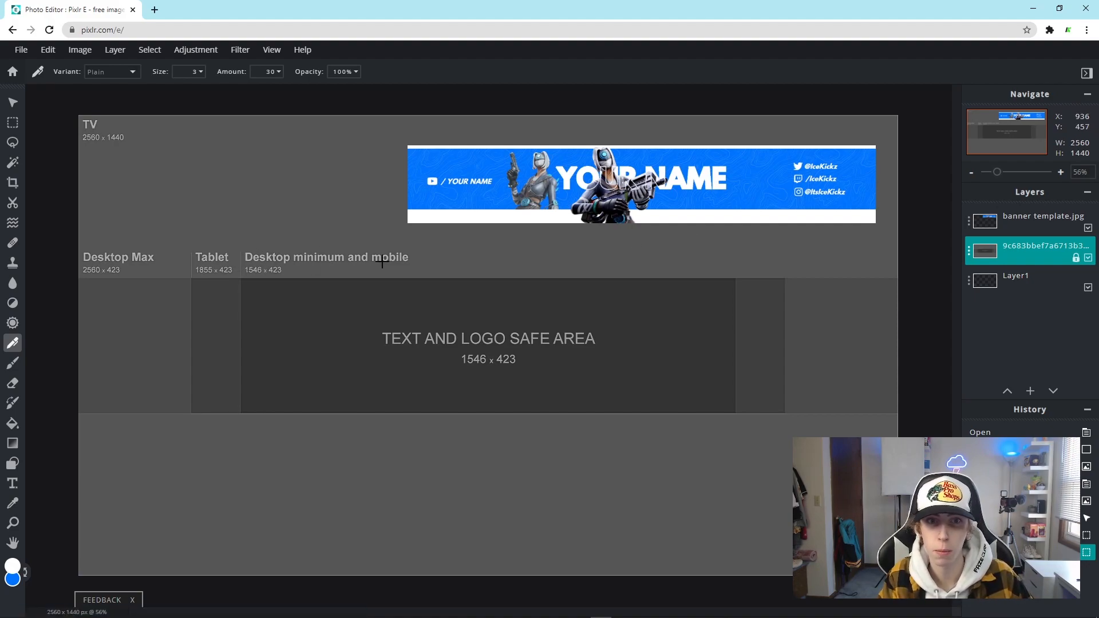
left_click(735, 266)
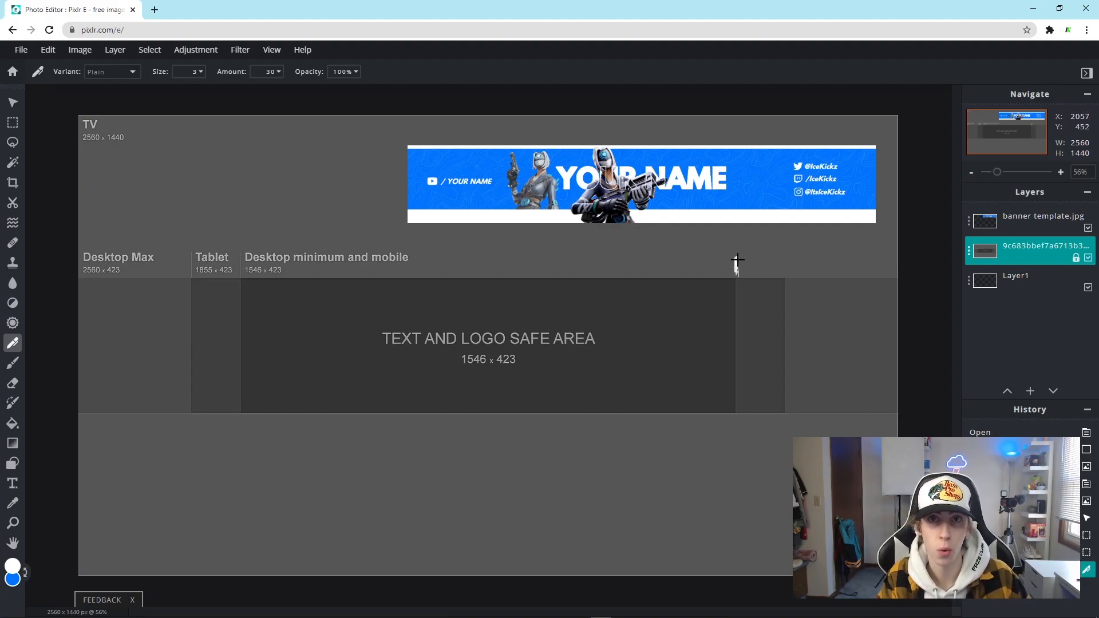
key("v")
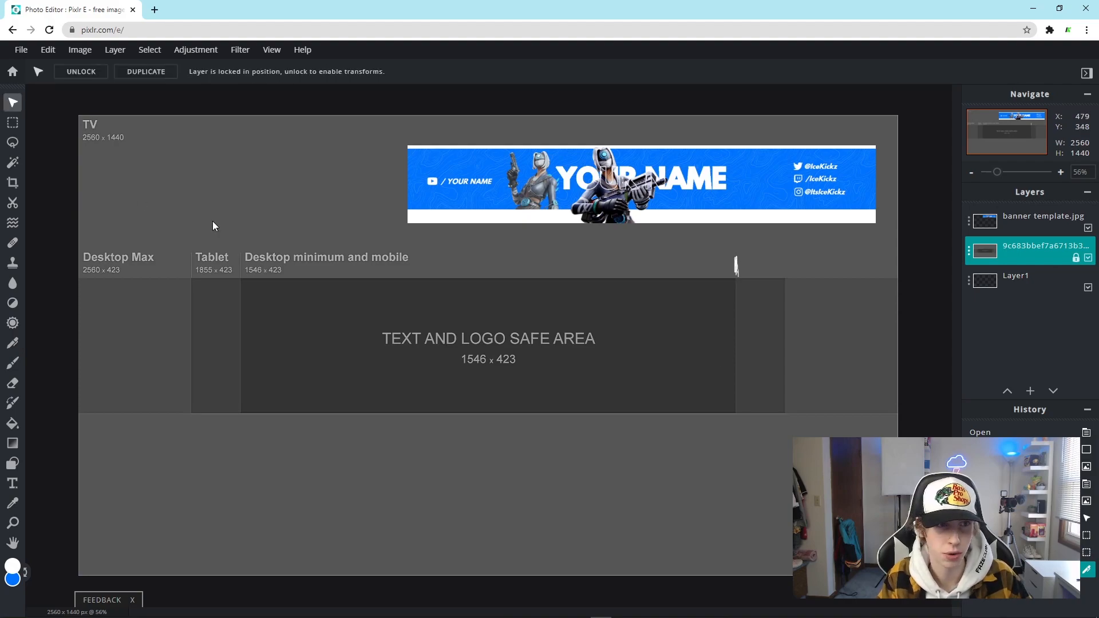
Marquee-select the full-width Desktop Max band across the template, about 2560 x 433 px
left_click(13, 122)
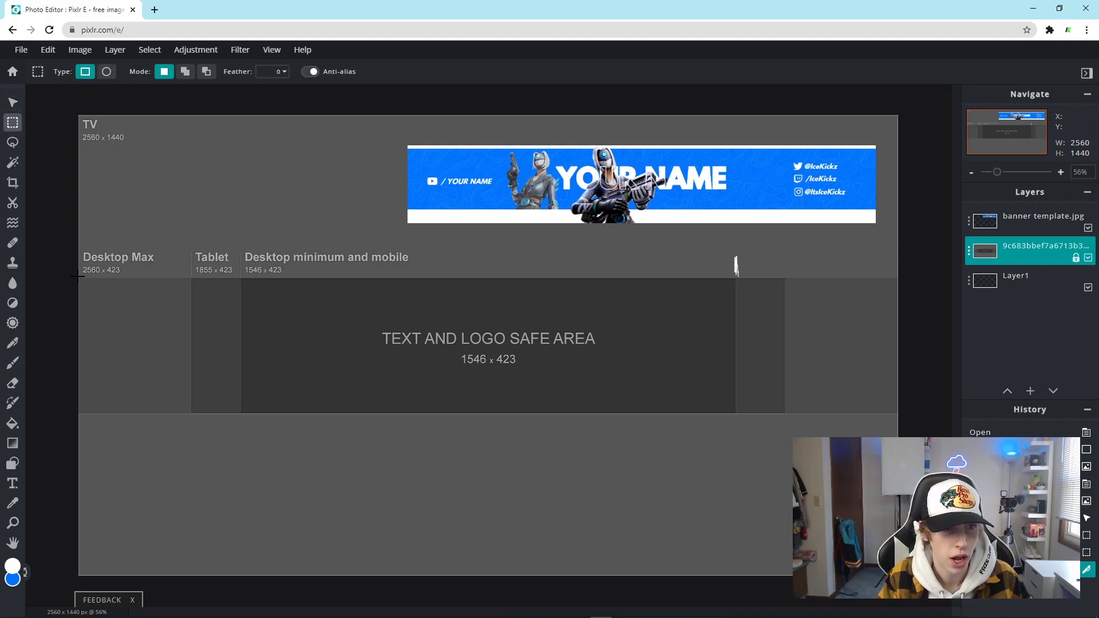
scroll(80, 279, "up", 3)
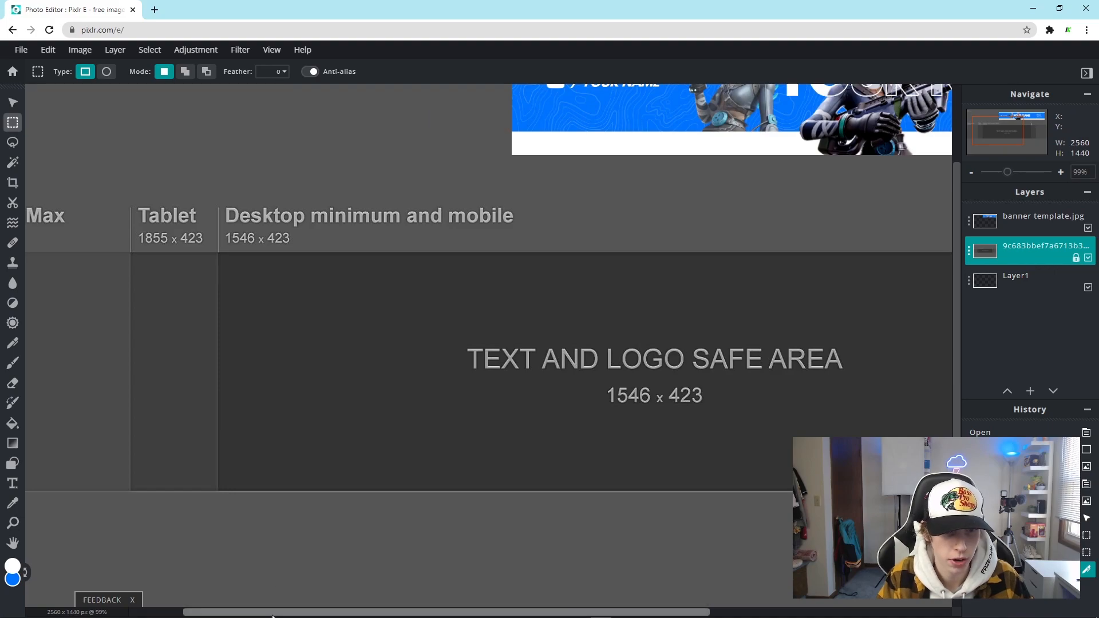
left_click_drag(273, 606, 212, 603)
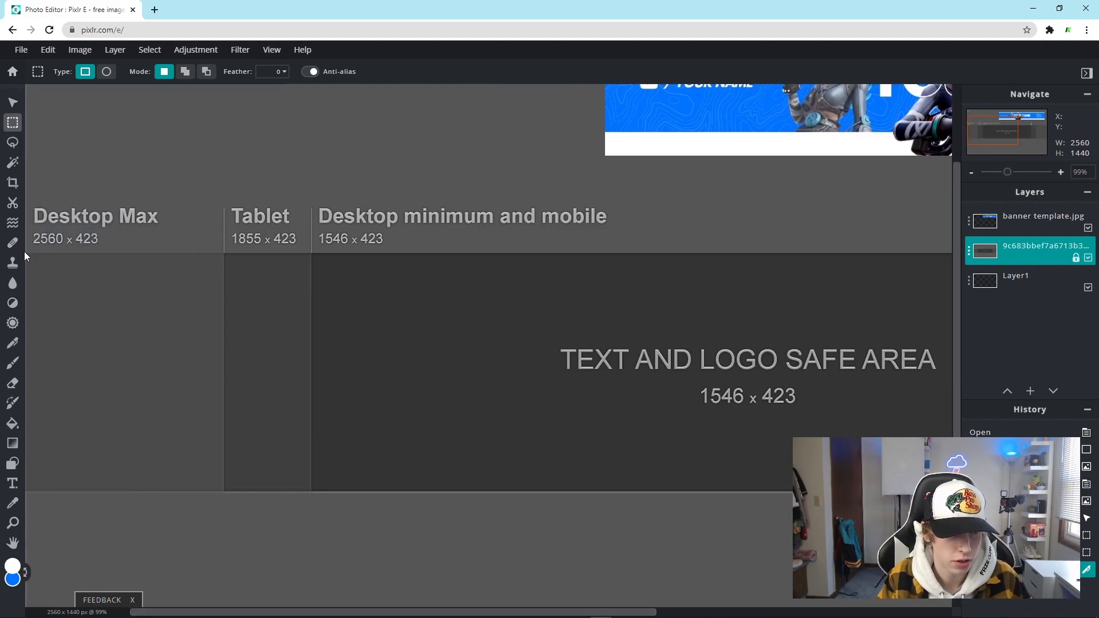
scroll(25, 252, "down", 3)
left_click_drag(90, 280, 896, 412)
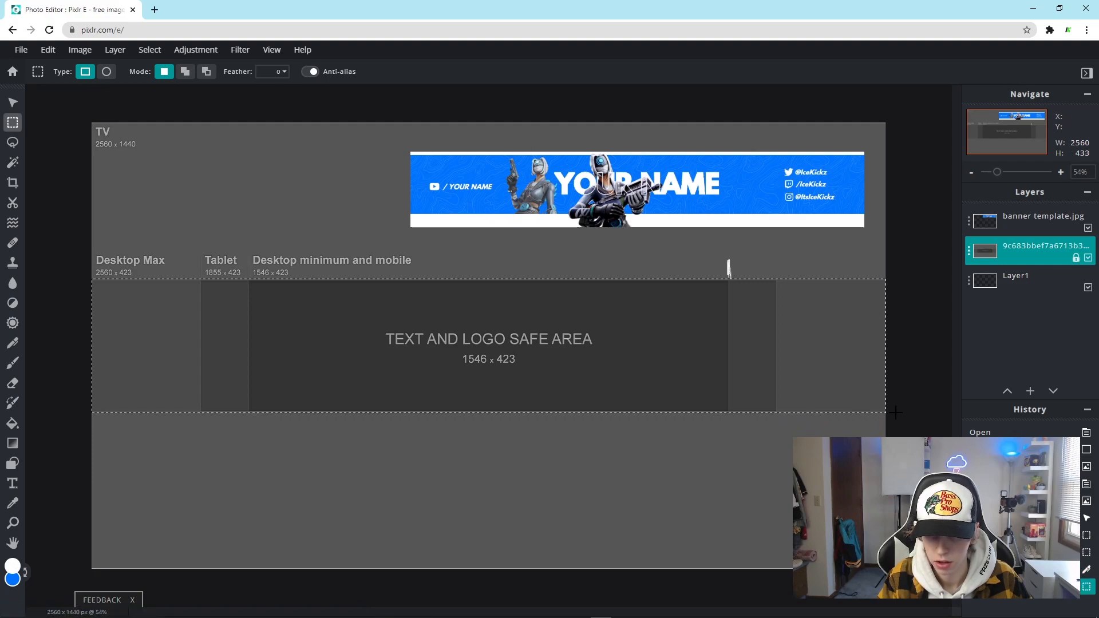
scroll(575, 475, "up", 5)
scroll(581, 498, "up", 1)
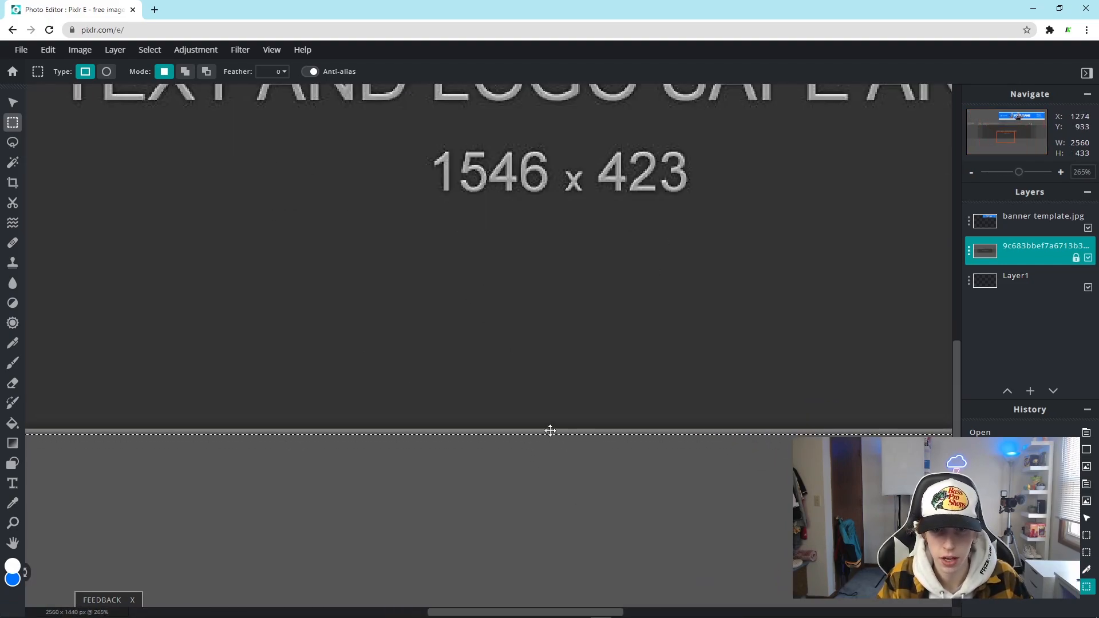
scroll(544, 430, "down", 2)
scroll(531, 430, "down", 1)
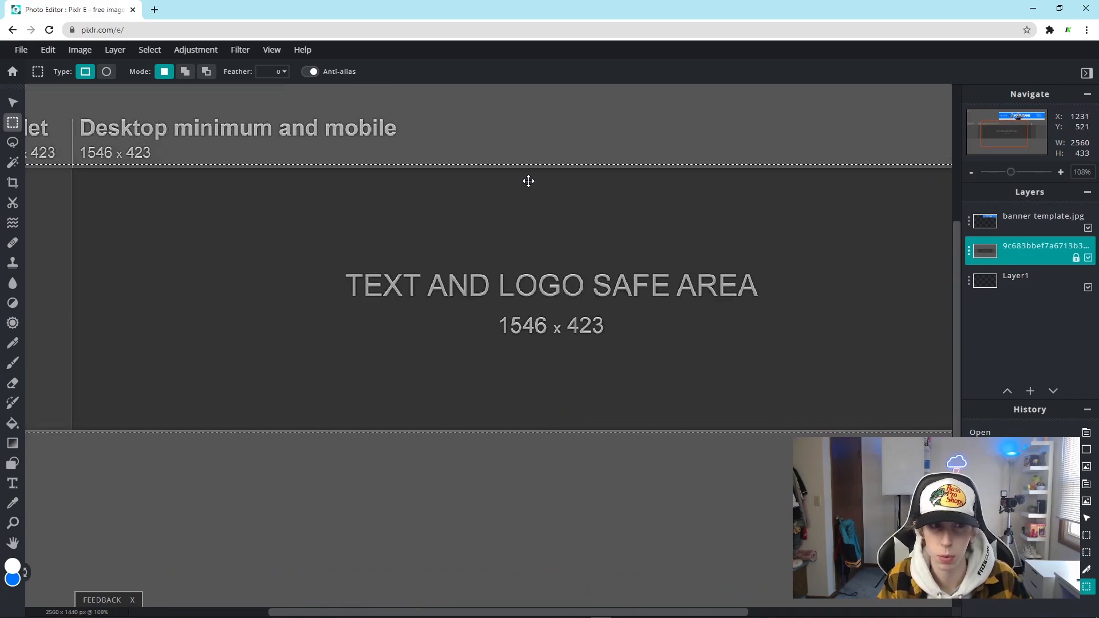
scroll(457, 299, "down", 2)
scroll(464, 299, "down", 1)
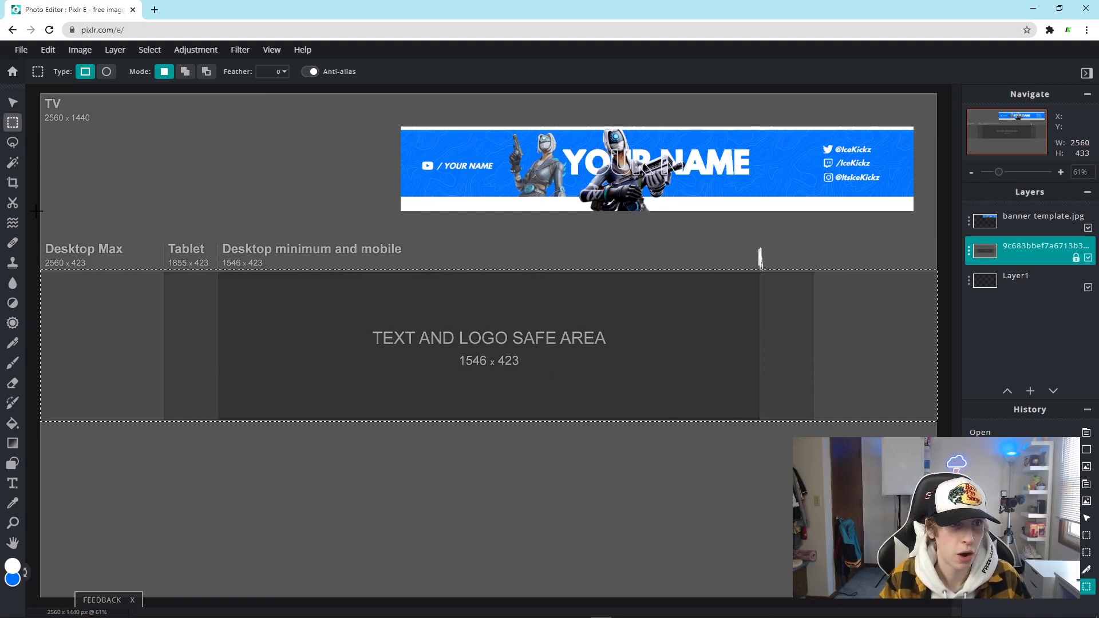
Activate the Brush tool with blue #0074FF as the foreground colour
left_click(14, 362)
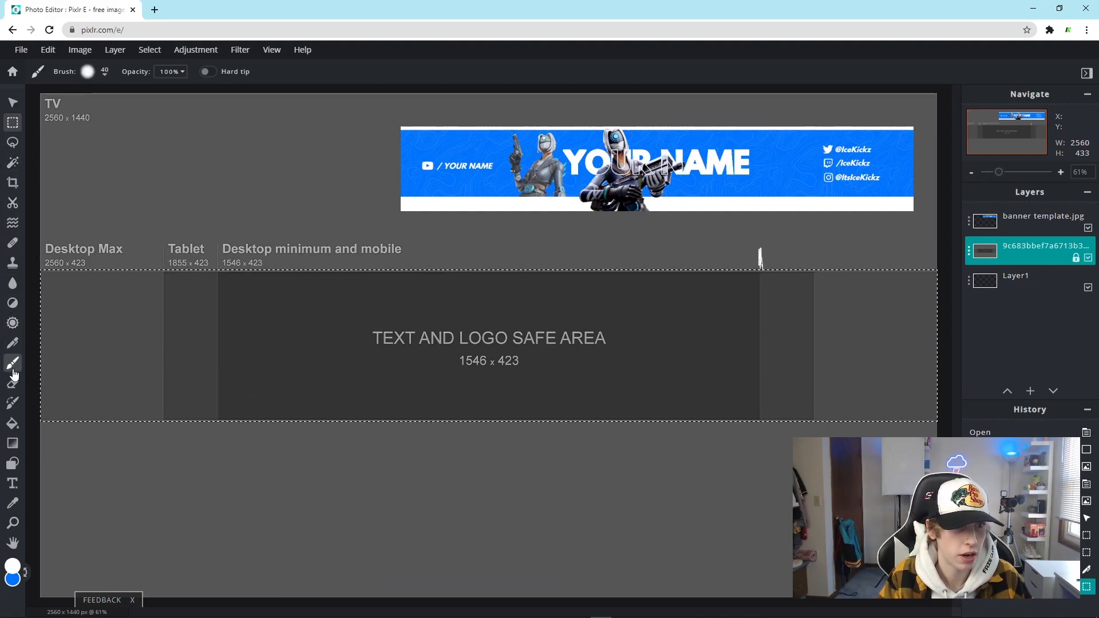
left_click(27, 573)
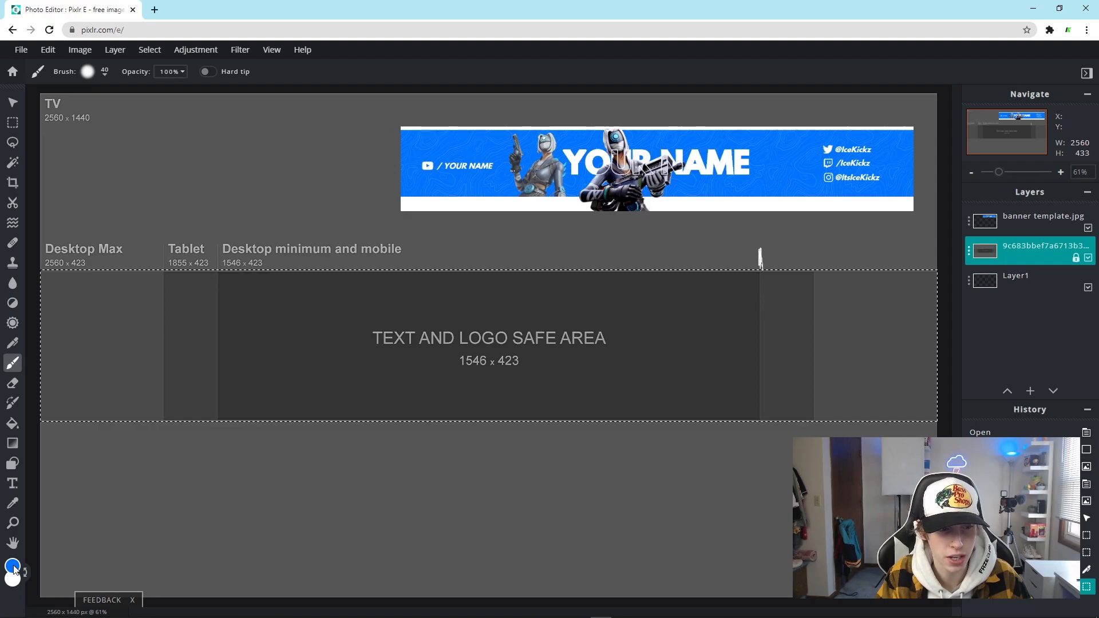
left_click(12, 567)
left_click(413, 171)
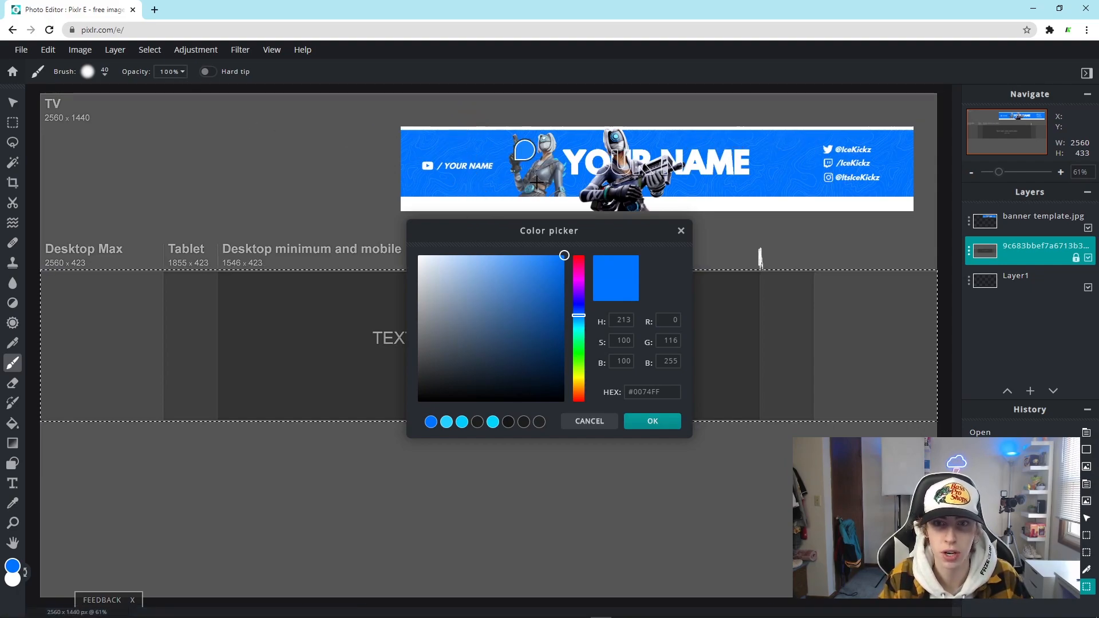
left_click(656, 422)
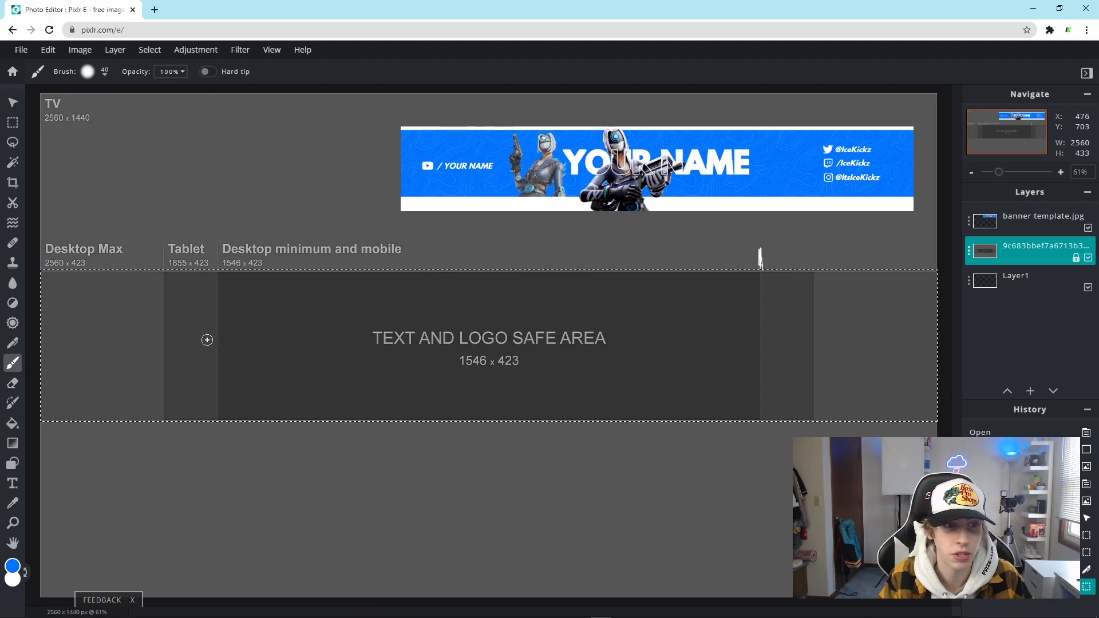
Set the brush to 0% softness and a size of 236 px
left_click(89, 72)
left_click(89, 72)
left_click(89, 72)
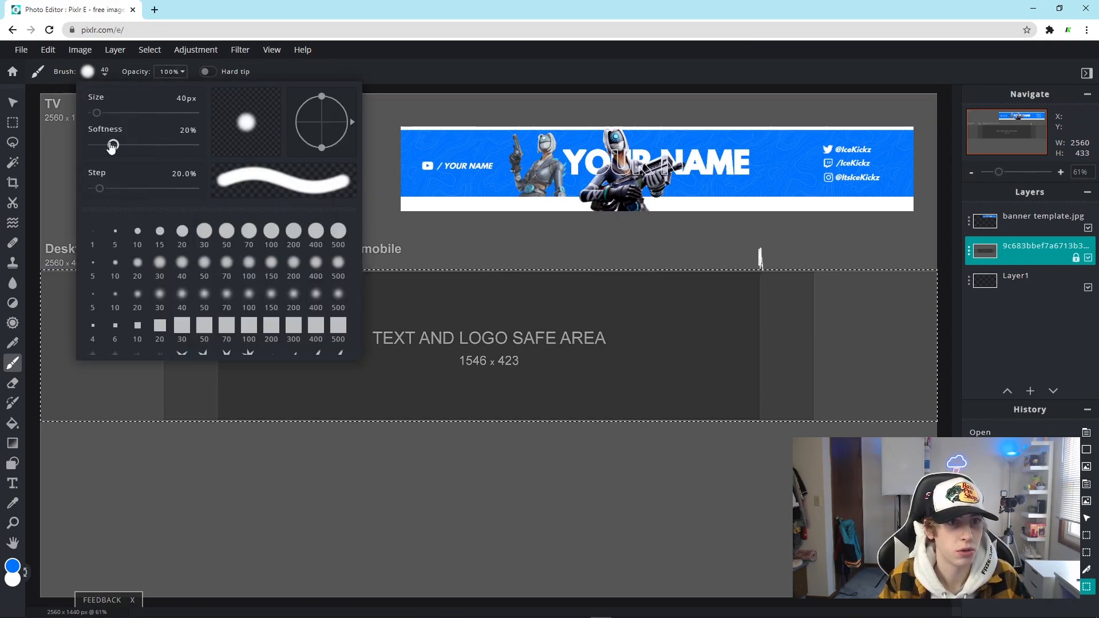
left_click_drag(112, 146, 89, 145)
left_click(92, 71)
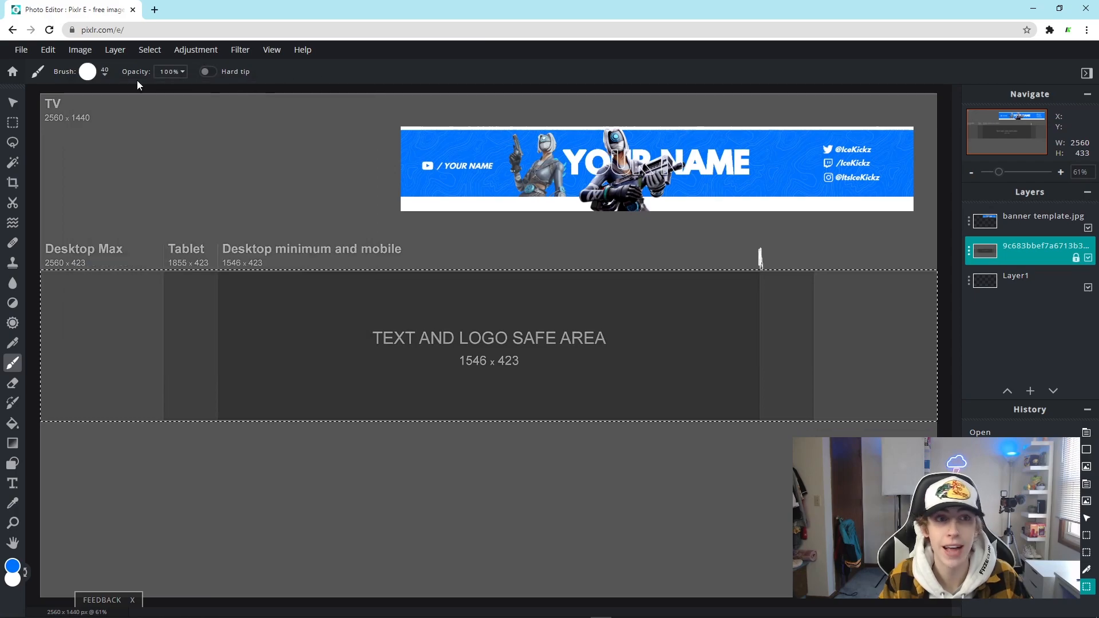
left_click(104, 72)
left_click_drag(94, 113, 118, 114)
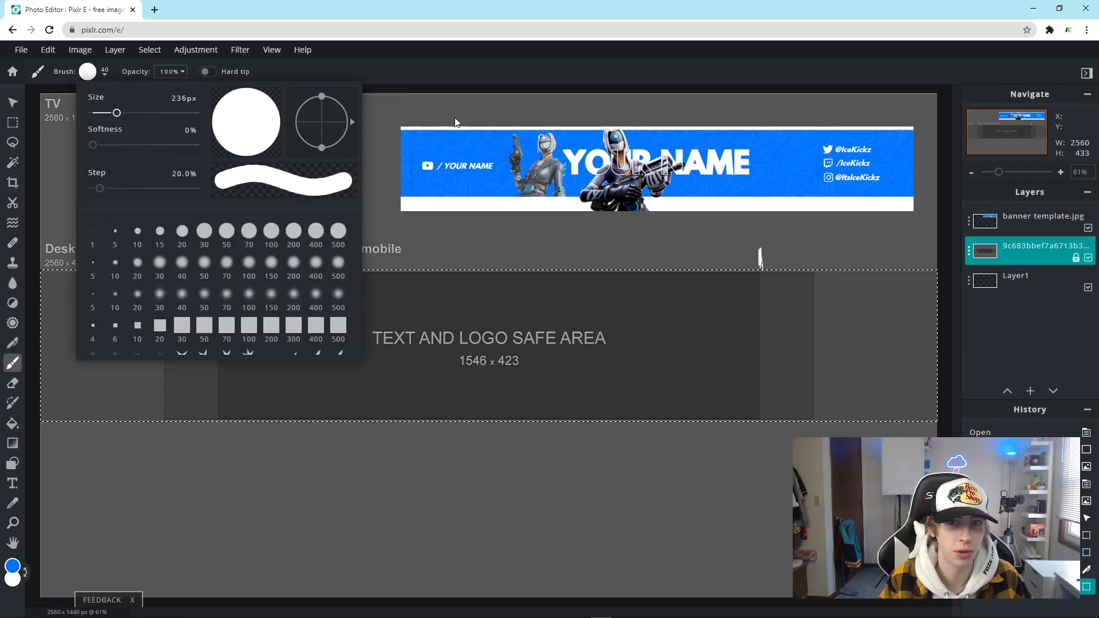
left_click(88, 72)
Paint the whole selected Desktop Max band blue on the template layer and clear the selection
mouse_move(211, 343)
left_mouse_down()
mouse_move(266, 296)
mouse_move(71, 294)
mouse_move(40, 331)
mouse_move(41, 257)
mouse_move(46, 409)
mouse_move(89, 413)
mouse_move(690, 399)
mouse_move(814, 268)
mouse_move(717, 318)
mouse_move(635, 343)
mouse_move(619, 405)
mouse_move(758, 433)
left_mouse_up()
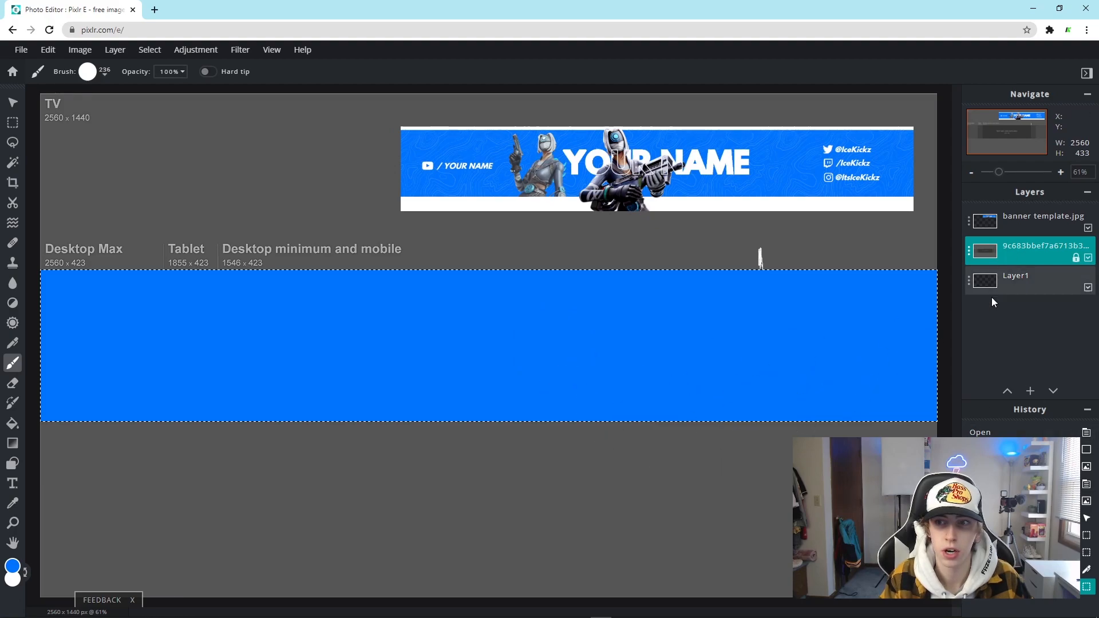
left_click(149, 49)
left_click(166, 98)
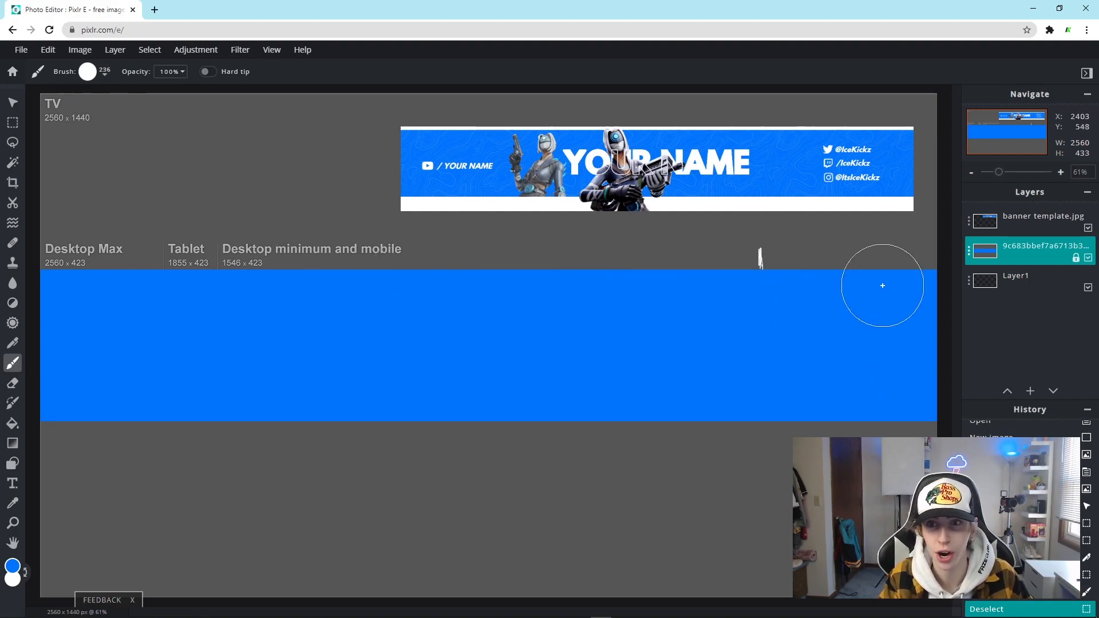
View the banner tutorial thumbnail to check the layout of the example's background and borders
key("v")
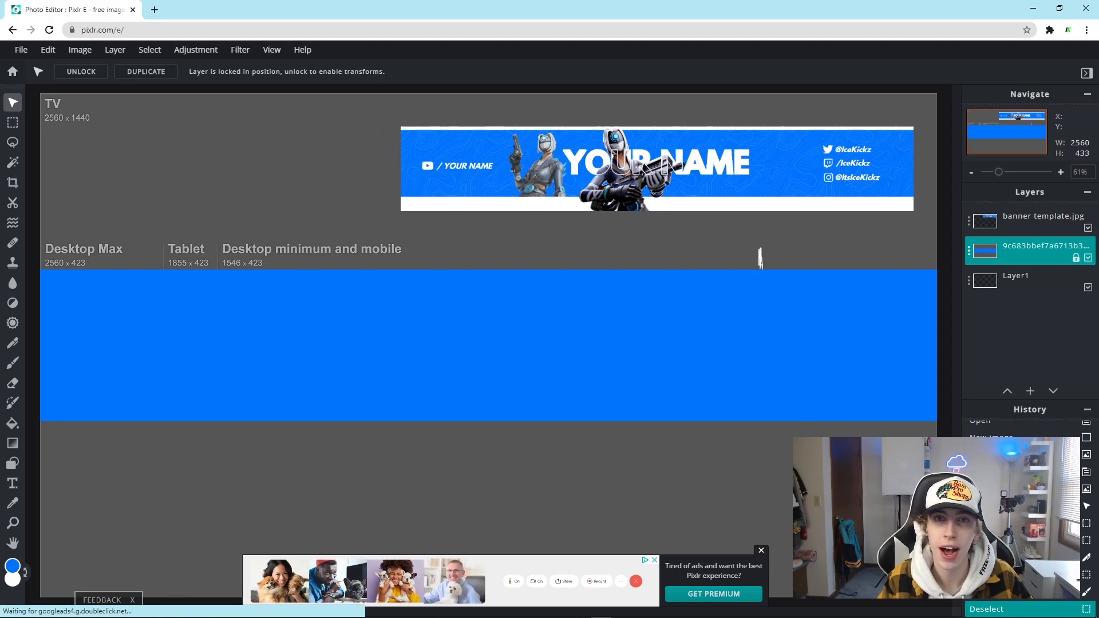
left_click_drag(1098, 93, 822, 90)
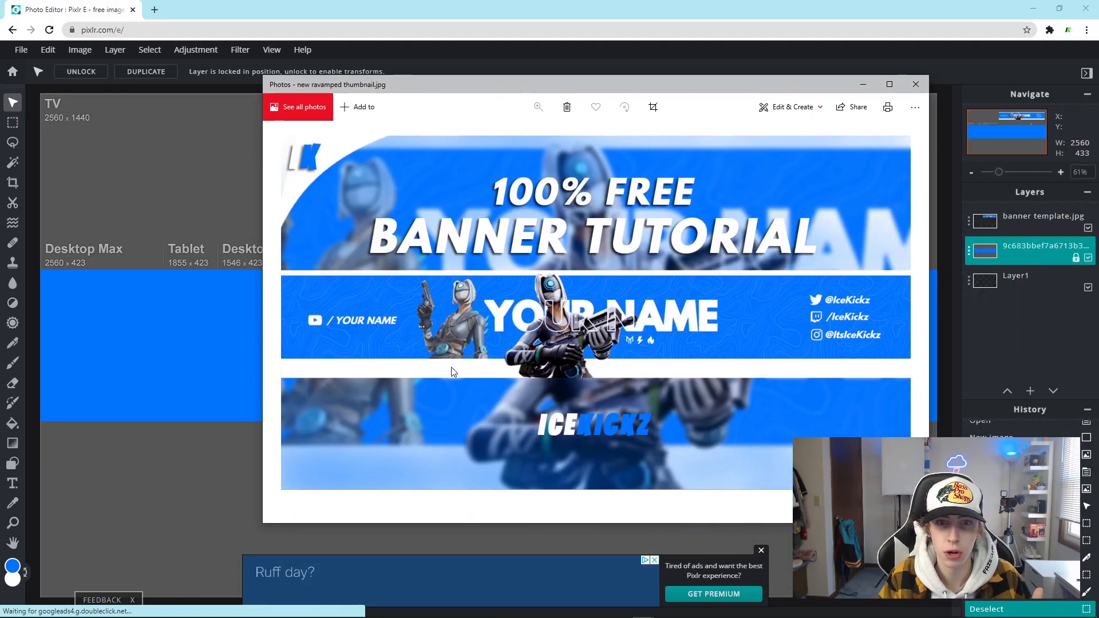
left_click_drag(703, 85, 1098, 95)
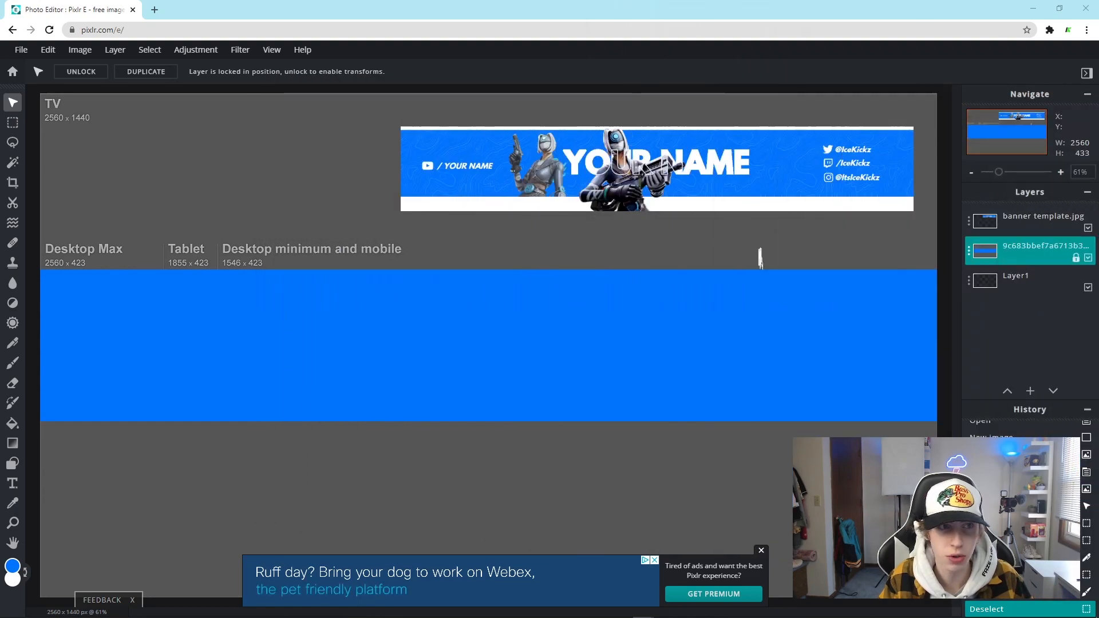
Marquee-select a full-width strip about 83 px tall along the blue band's lower edge, brush it white and deselect
left_click(12, 122)
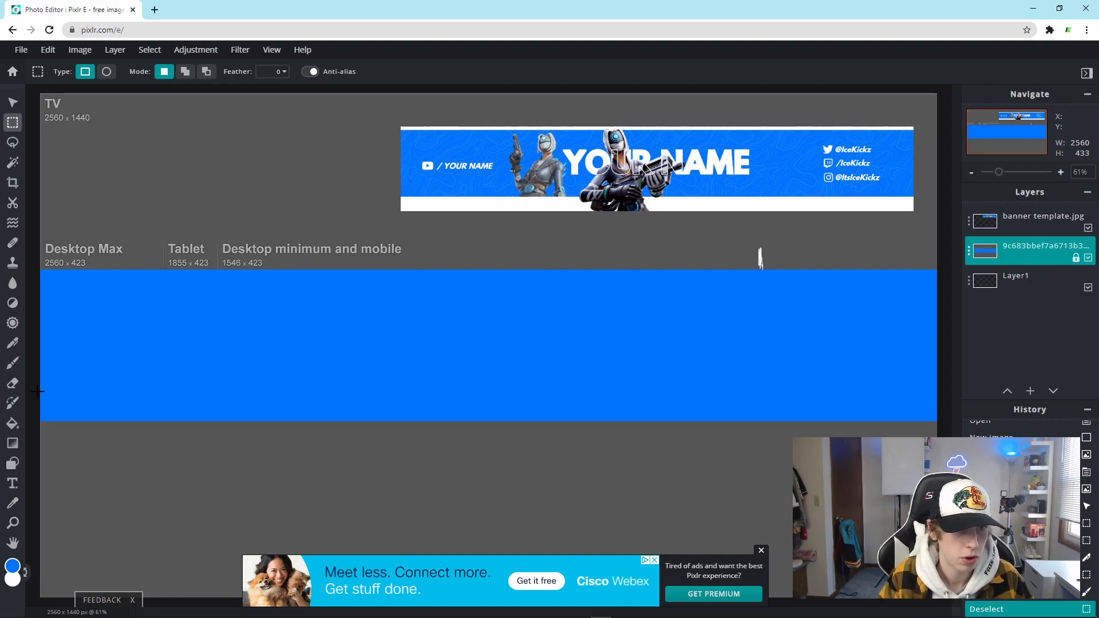
left_click_drag(37, 393, 946, 421)
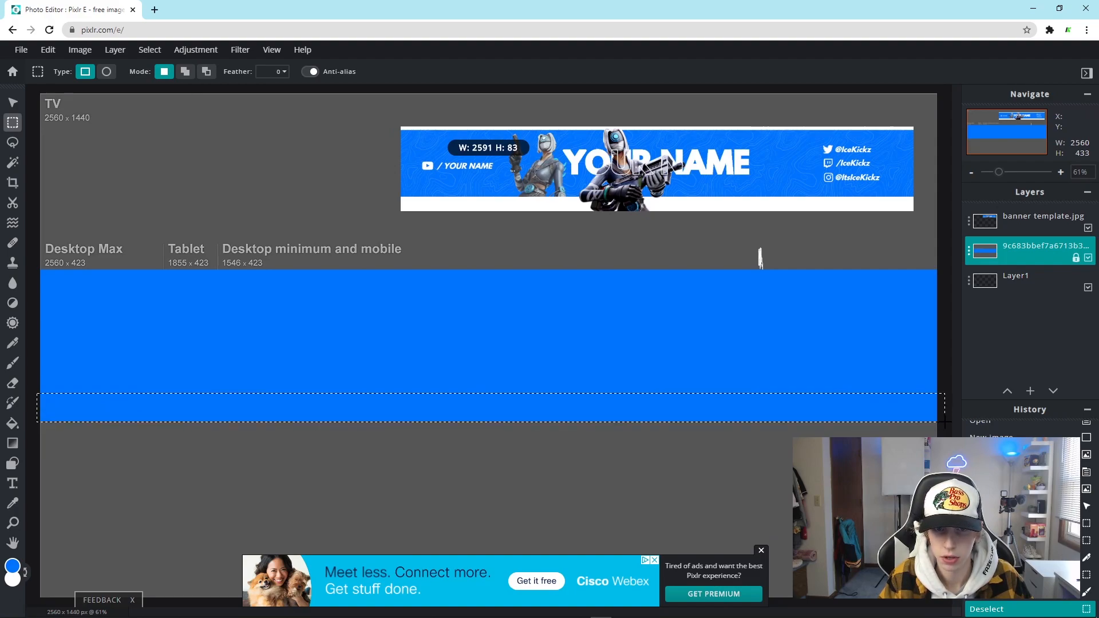
left_click_drag(945, 422, 945, 422)
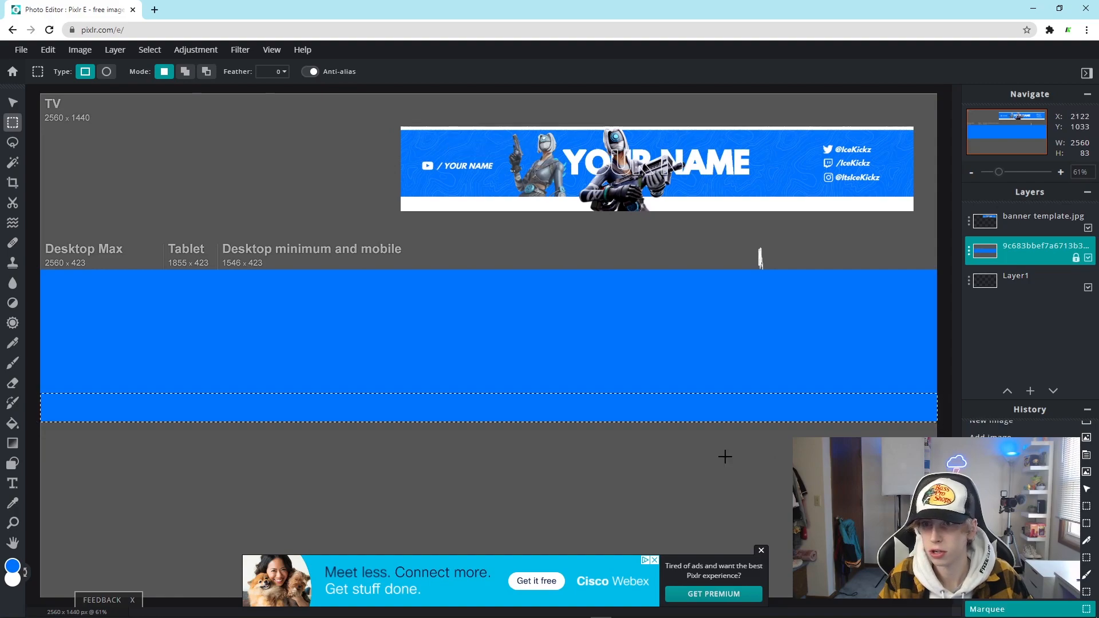
left_click(13, 363)
left_click(13, 571)
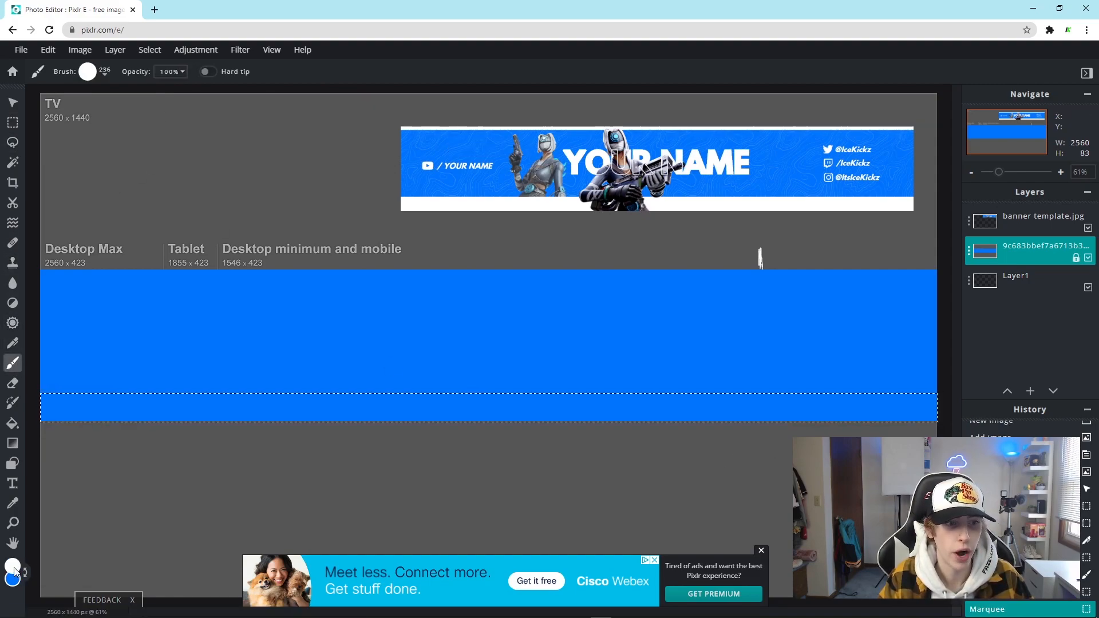
mouse_move(108, 418)
left_mouse_down()
mouse_move(69, 410)
mouse_move(978, 401)
left_mouse_up()
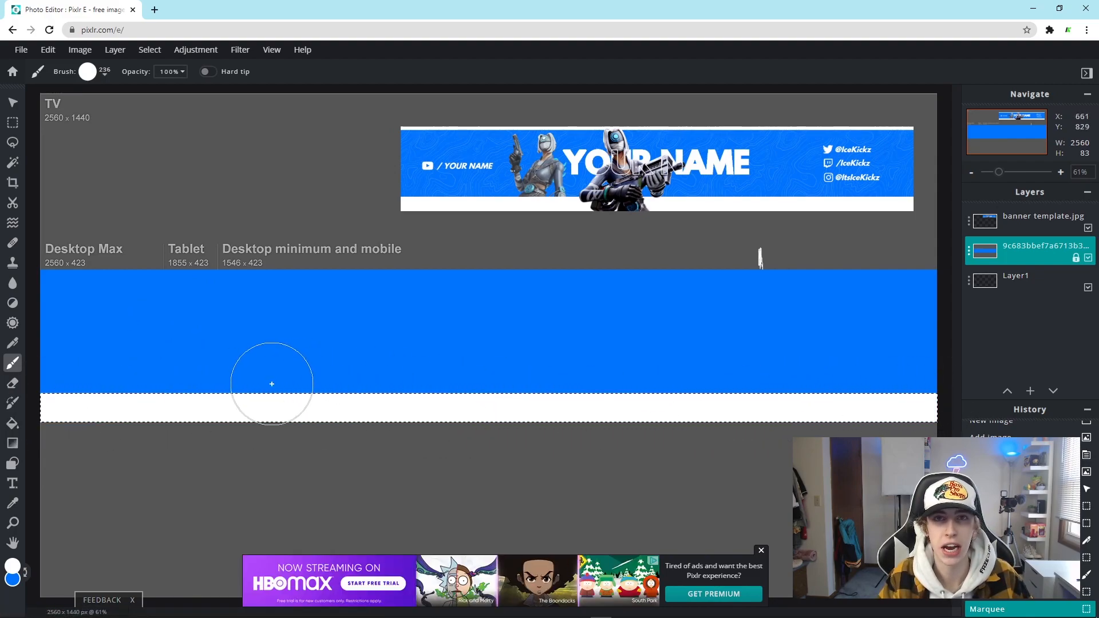
left_click(149, 50)
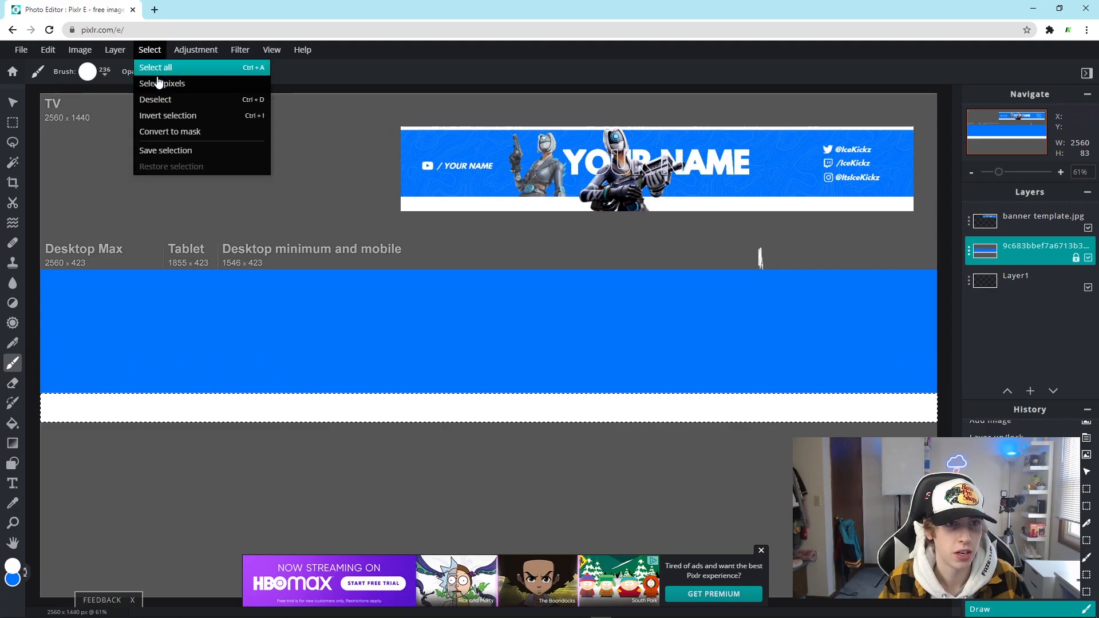
left_click(155, 99)
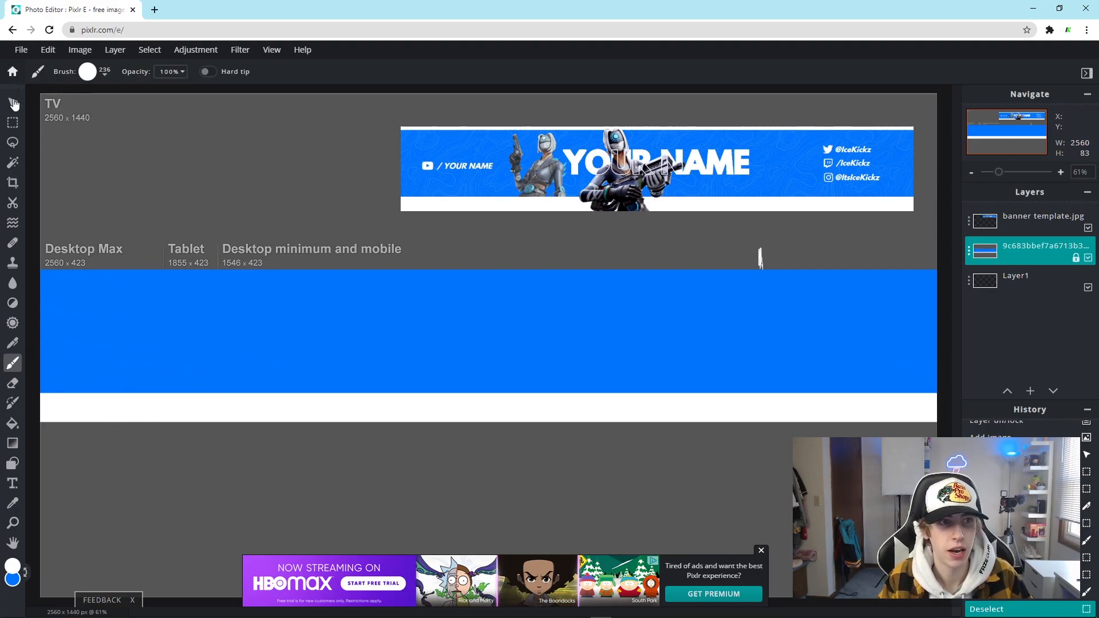
Marquee-select a full-width strip about 21 px tall along the blue band's upper edge, brush it white and deselect
left_click(13, 122)
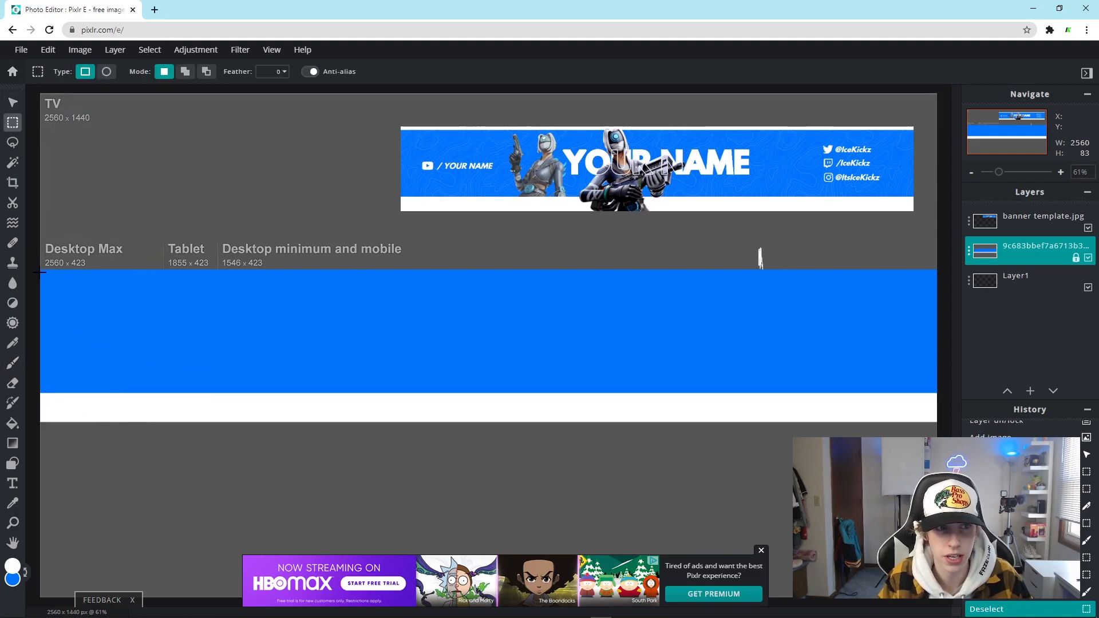
left_click_drag(39, 269, 78, 283)
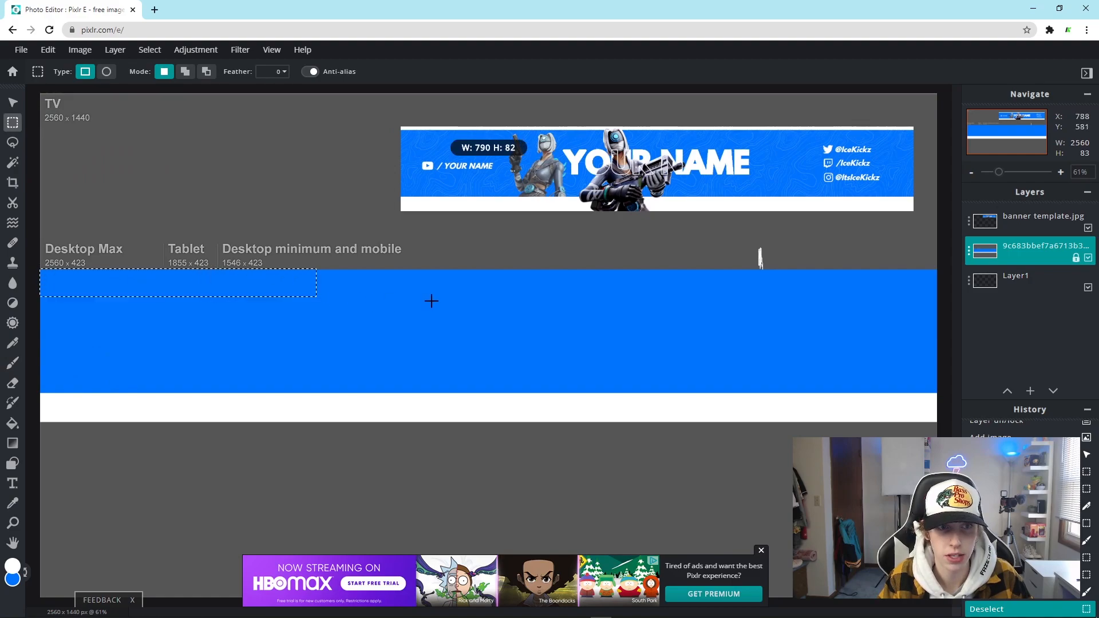
left_click_drag(930, 286, 944, 276)
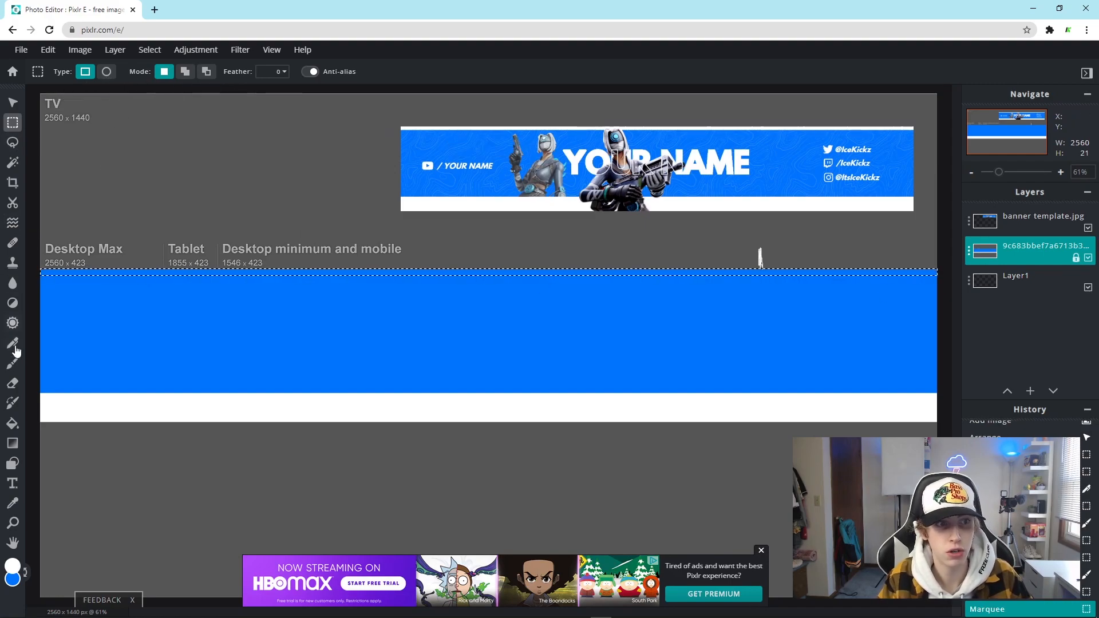
left_click(12, 367)
mouse_move(81, 270)
left_mouse_down()
mouse_move(42, 276)
mouse_move(110, 267)
mouse_move(209, 280)
mouse_move(362, 259)
mouse_move(933, 272)
left_mouse_up()
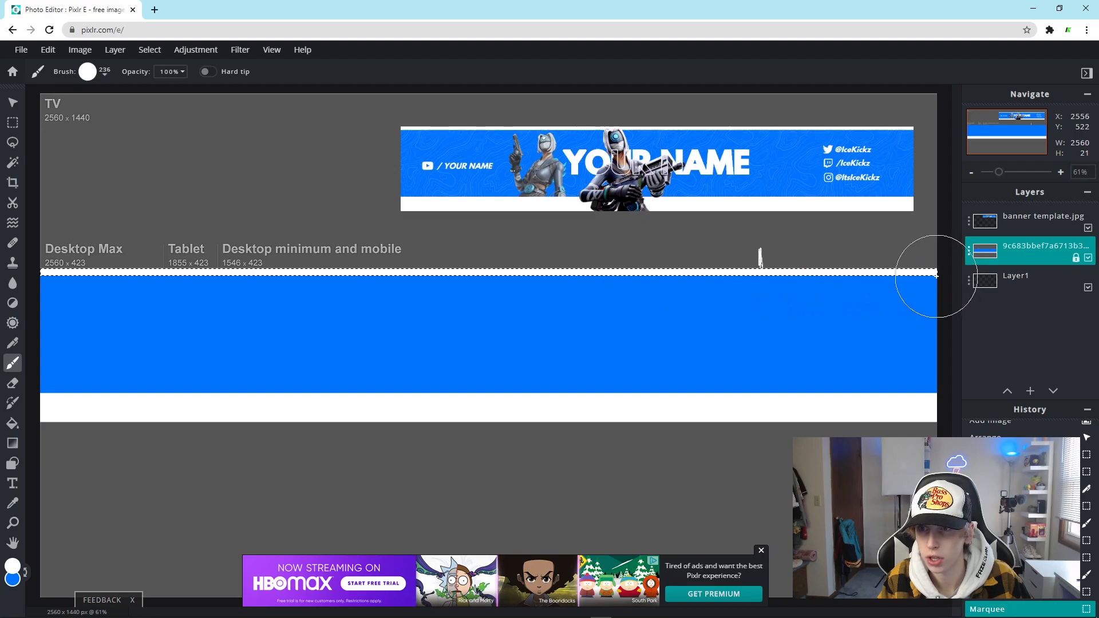
left_click_drag(564, 264, 589, 263)
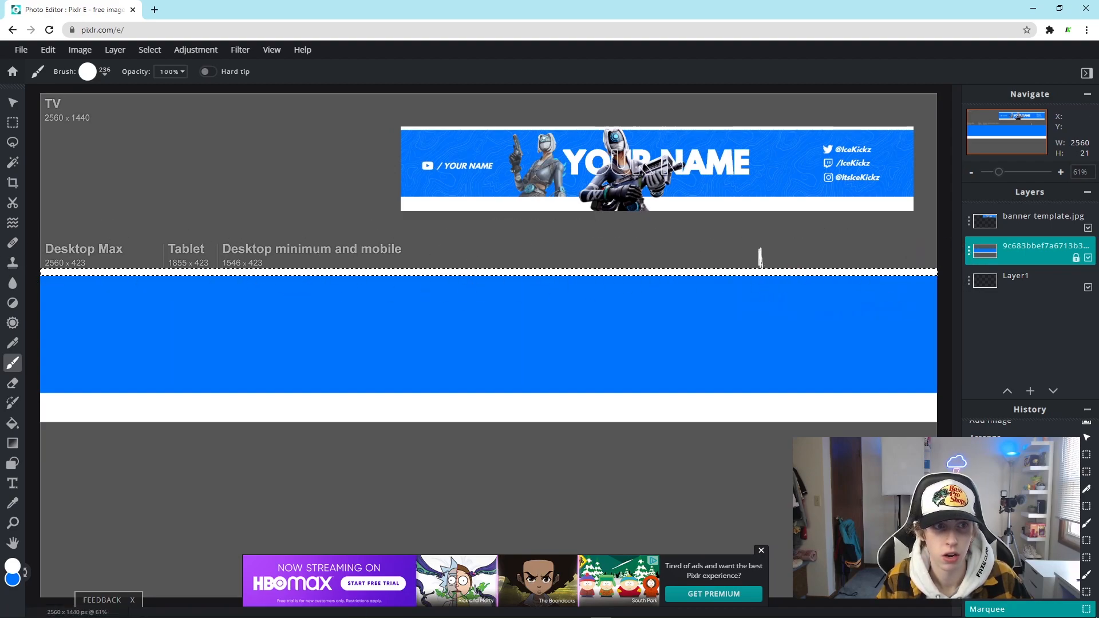
left_click(150, 50)
left_click(154, 99)
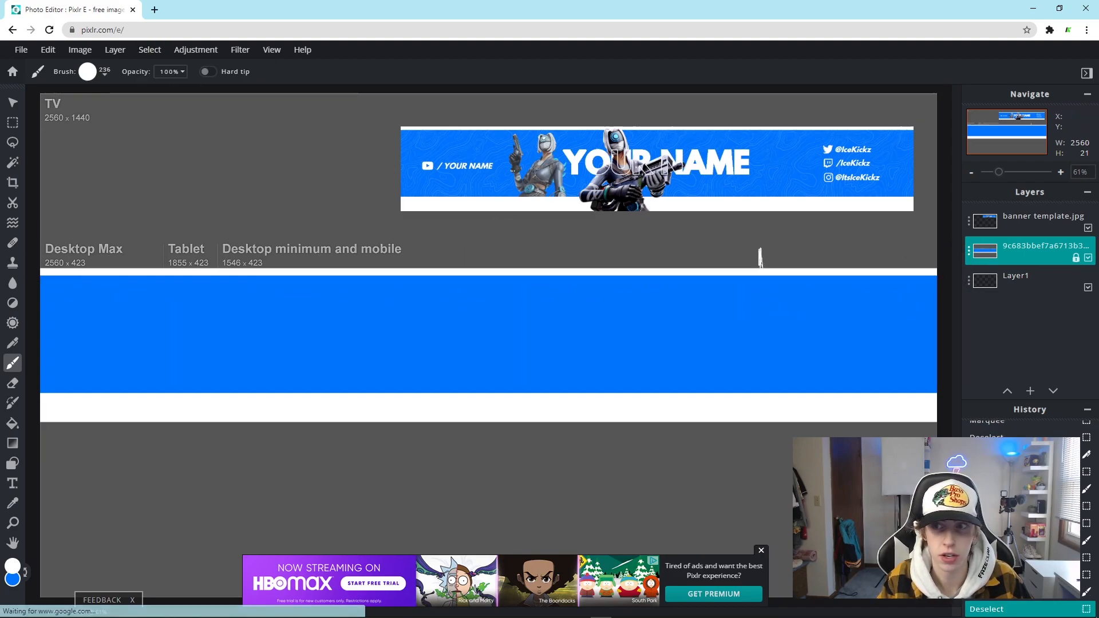
View and close the reference thumbnail, and add the white topographic PNG from the Desktop as an image layer
key("alt+Tab")
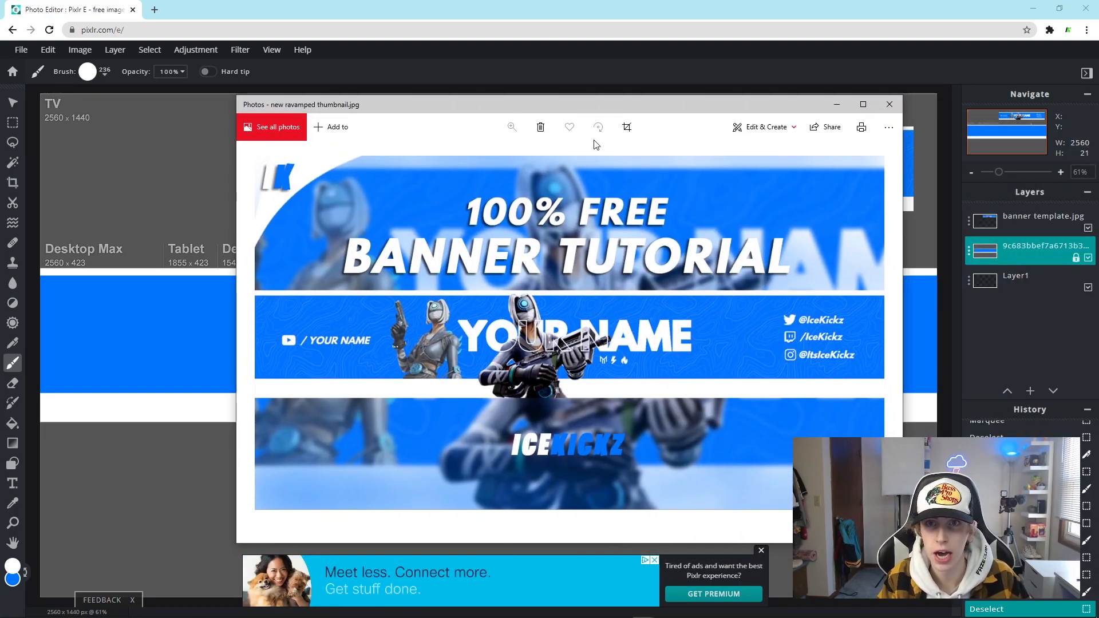
left_click(889, 105)
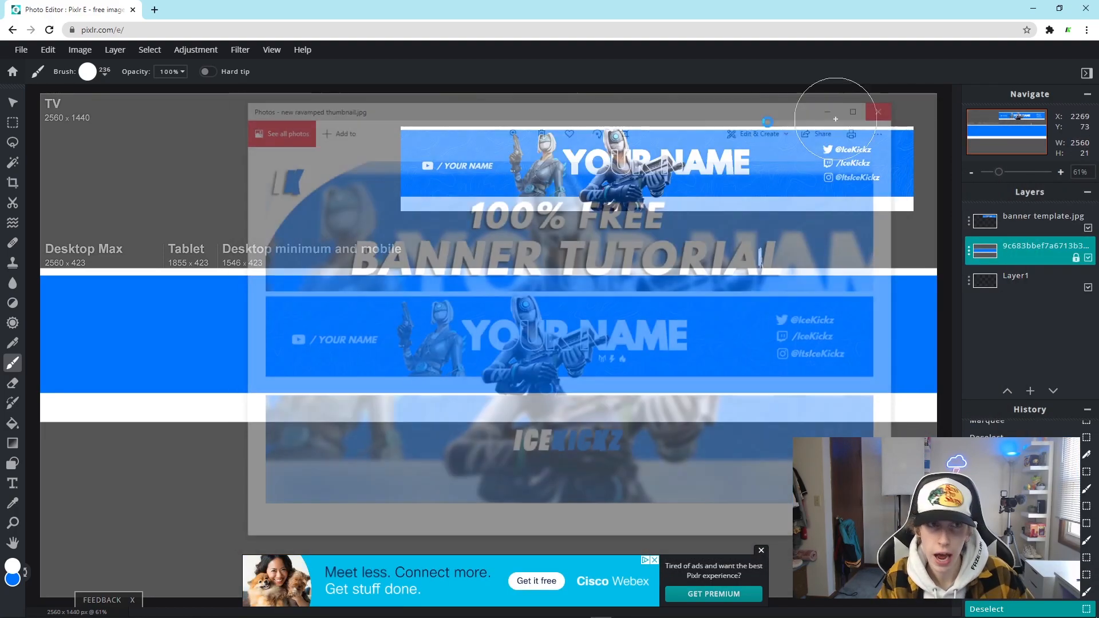
left_click(114, 51)
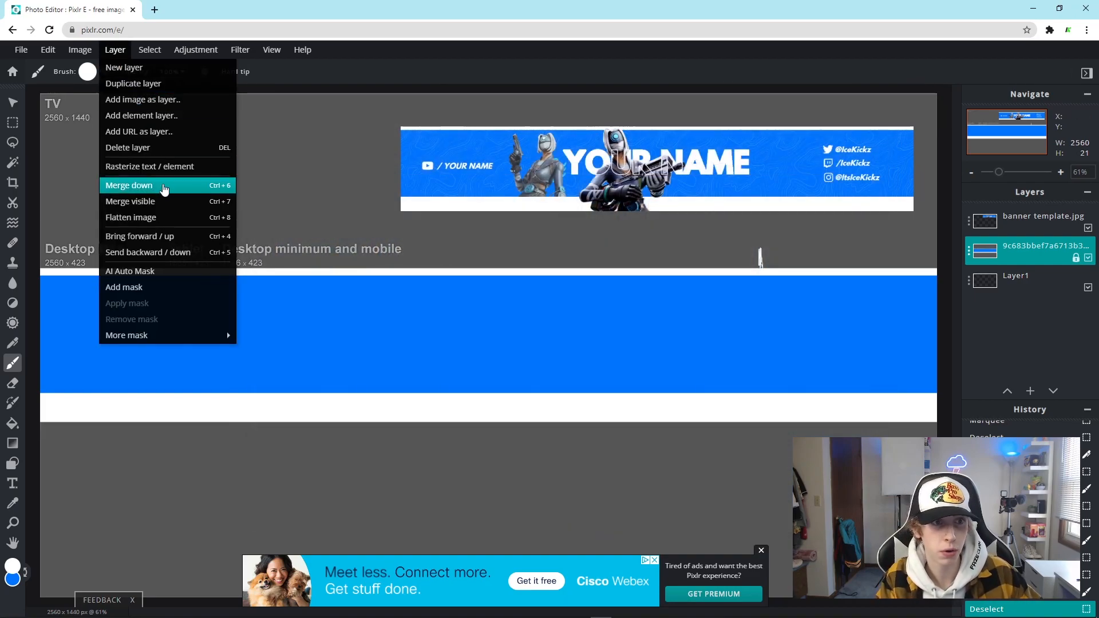
left_click(148, 101)
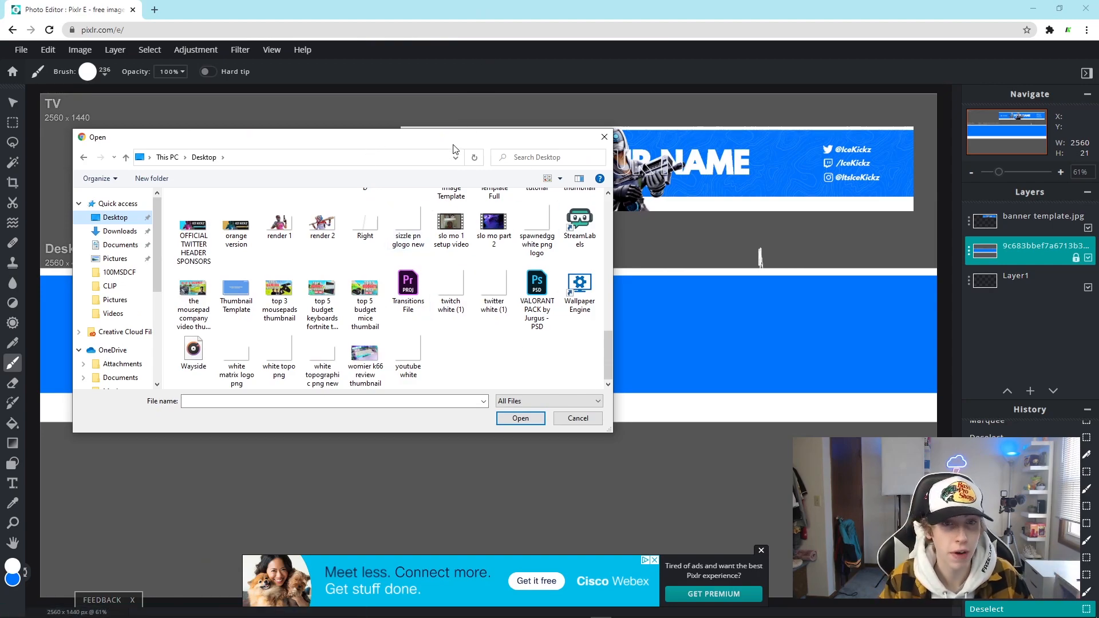
double_click(311, 367)
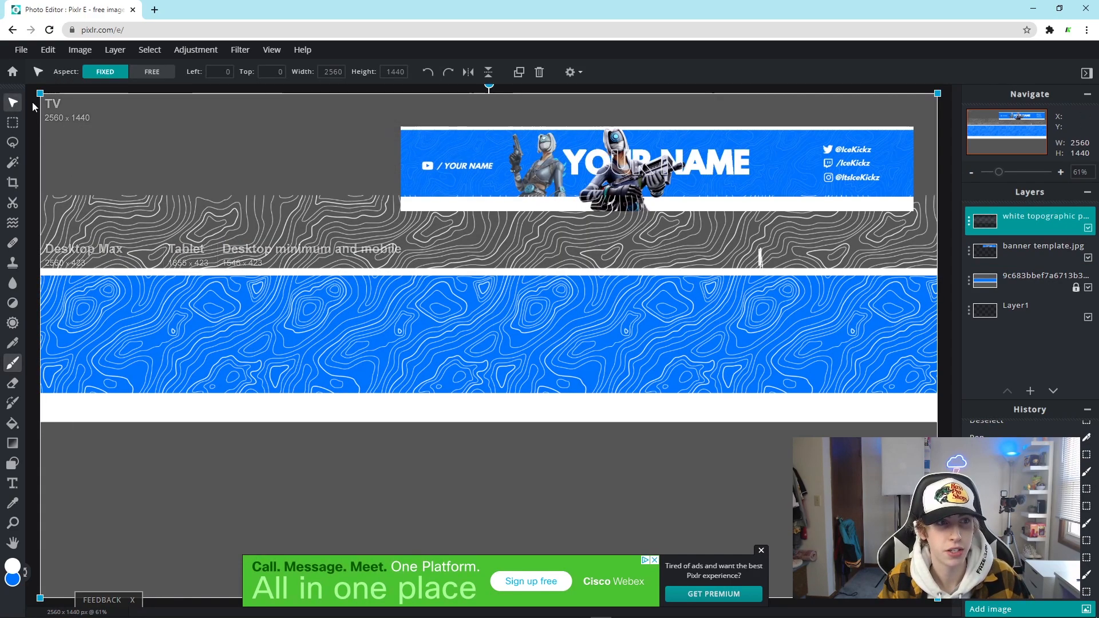
Scale and reposition the topographic pattern layer to span the full canvas width, about 2566 x 1443 px at left 0, top -19
left_click_drag(40, 92, 303, 253)
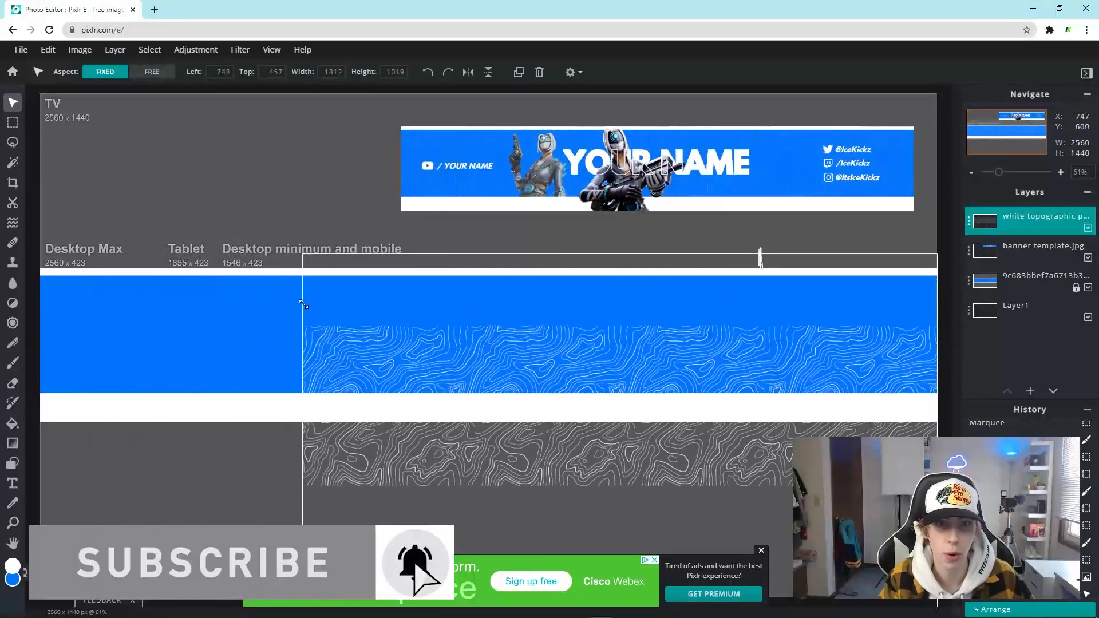
left_click_drag(470, 385, 220, 325)
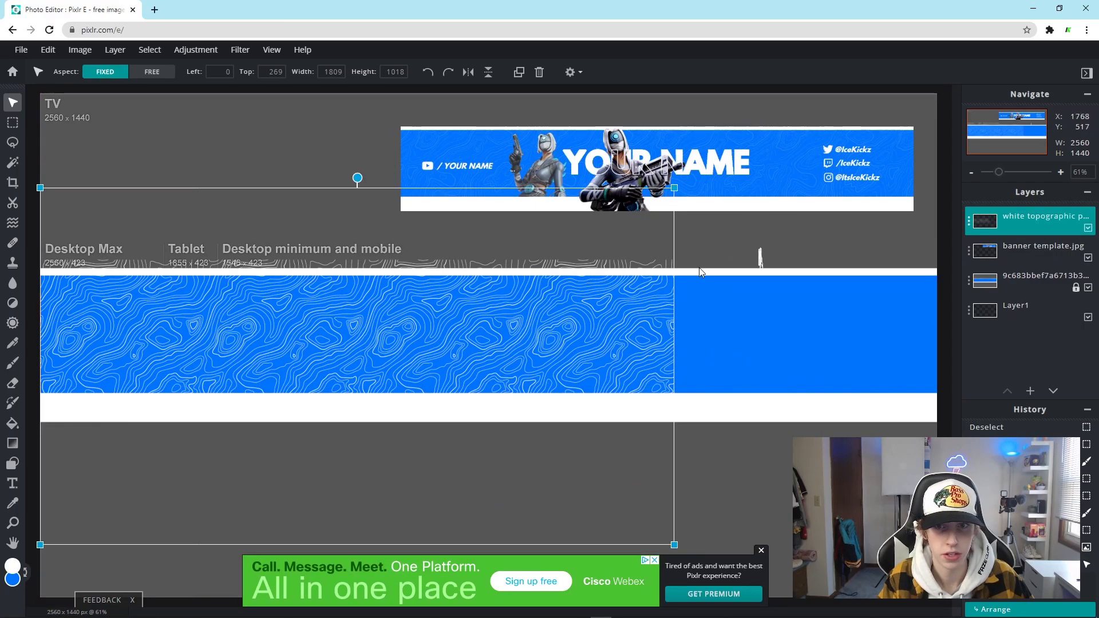
left_click_drag(674, 194, 934, 187)
left_click_drag(766, 176, 768, 226)
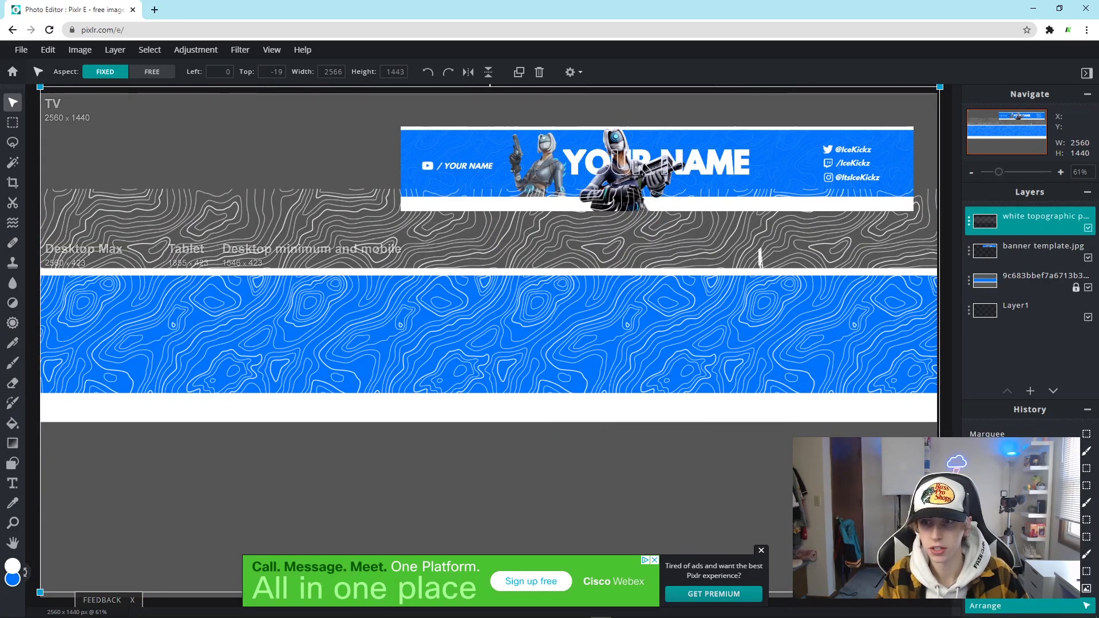
left_click(948, 493)
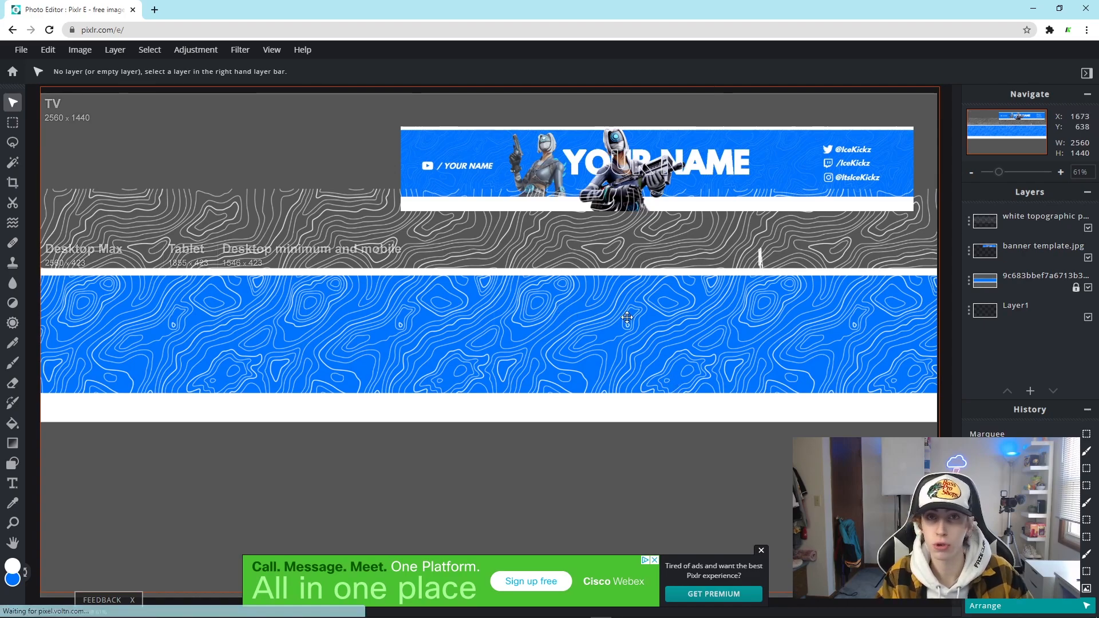
scroll(739, 383, "down", 1)
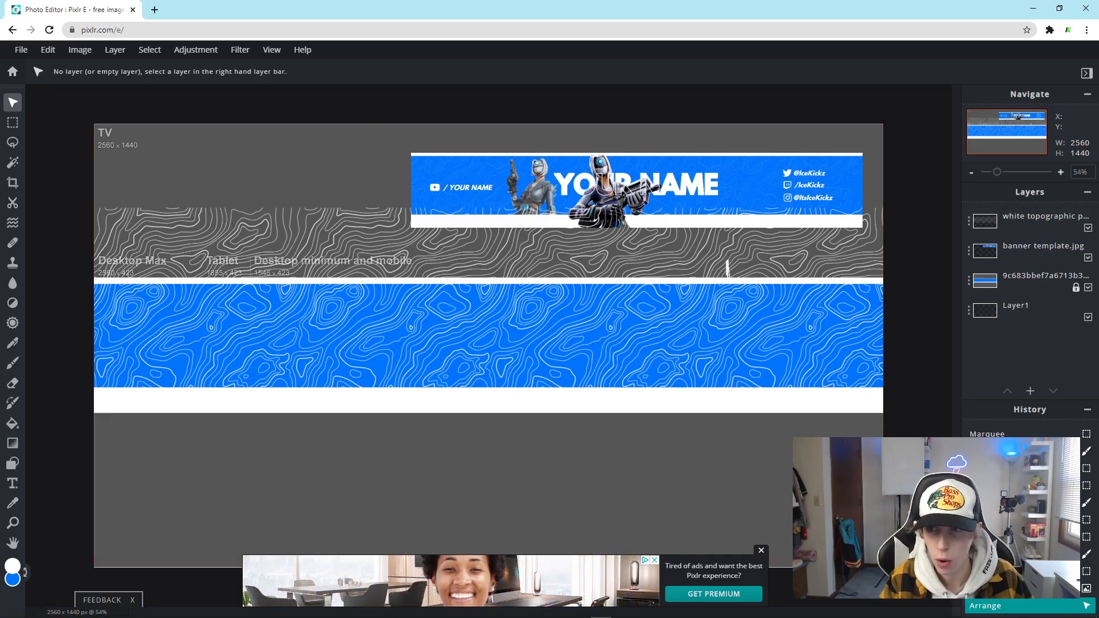
On the topographic pattern layer, marquee-select a full-width strip about 283 px tall above the blue band, delete its contents and deselect
left_click(1047, 228)
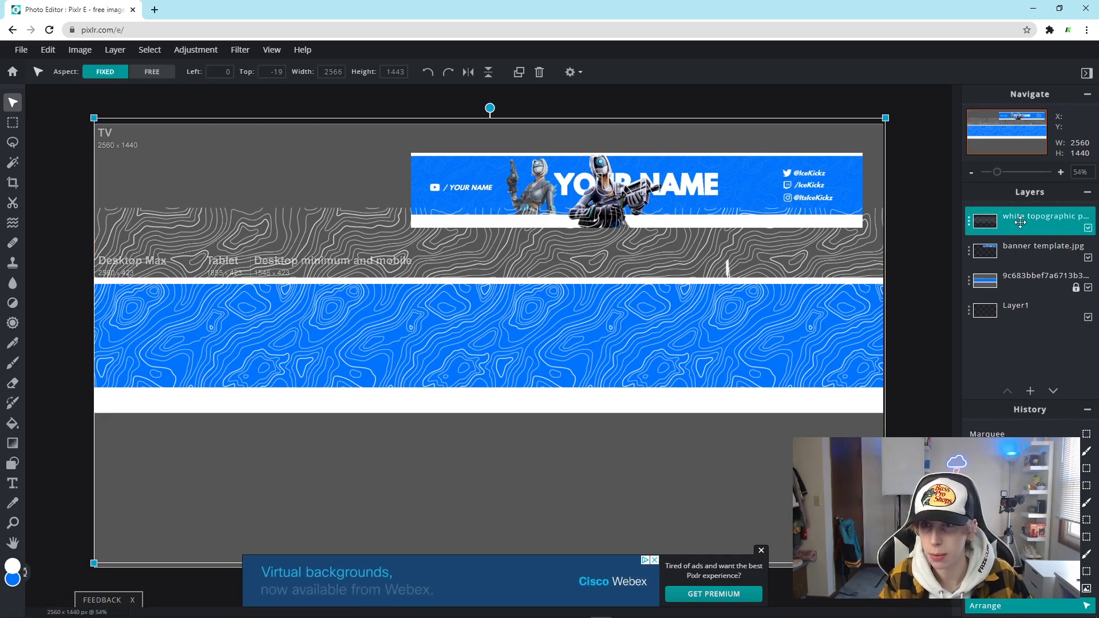
scroll(610, 360, "up", 1)
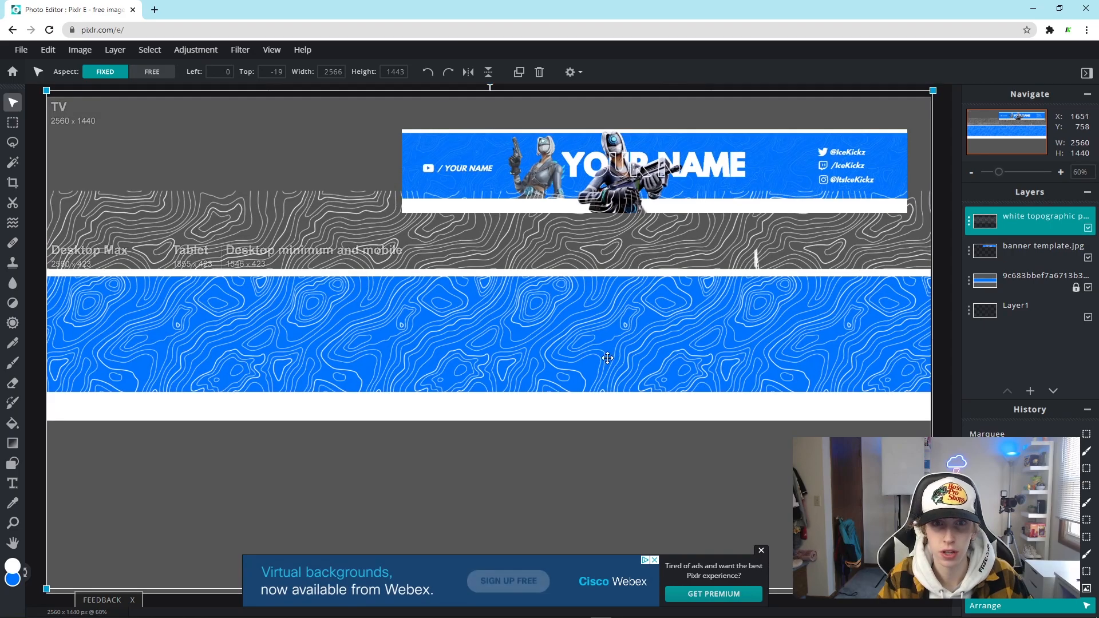
left_click(13, 123)
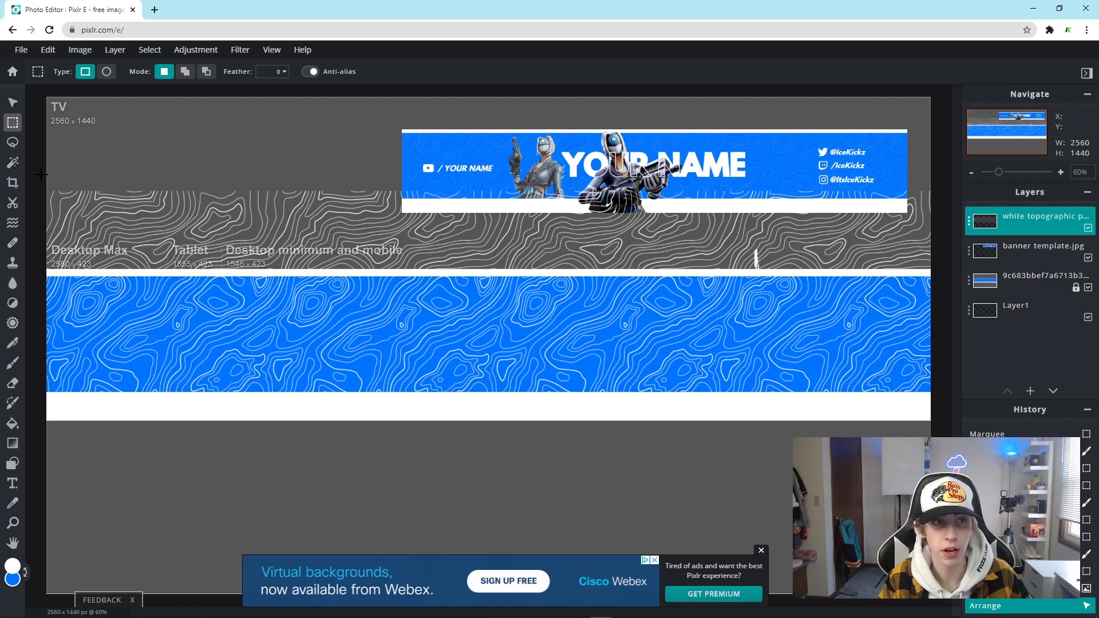
left_click_drag(42, 174, 58, 192)
left_click_drag(290, 258, 934, 273)
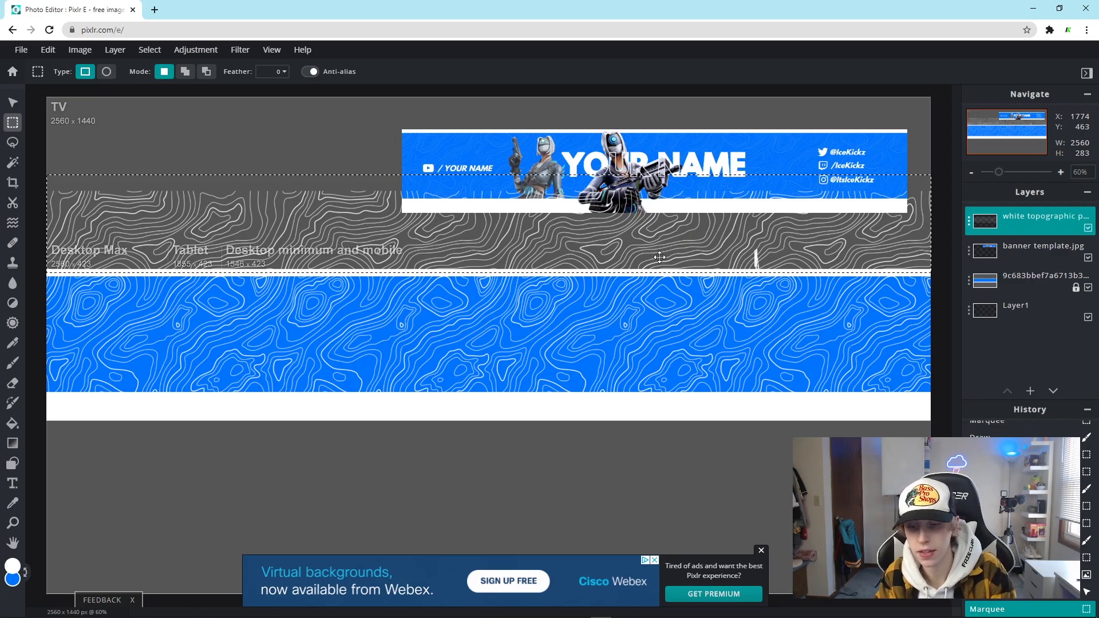
key("Delete")
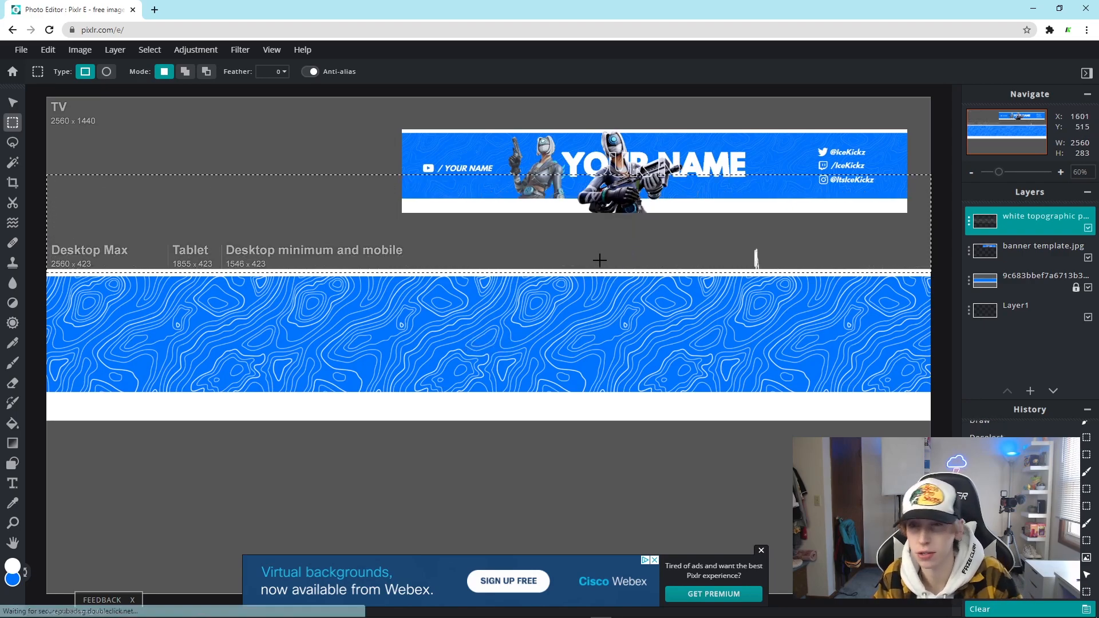
left_click(718, 295)
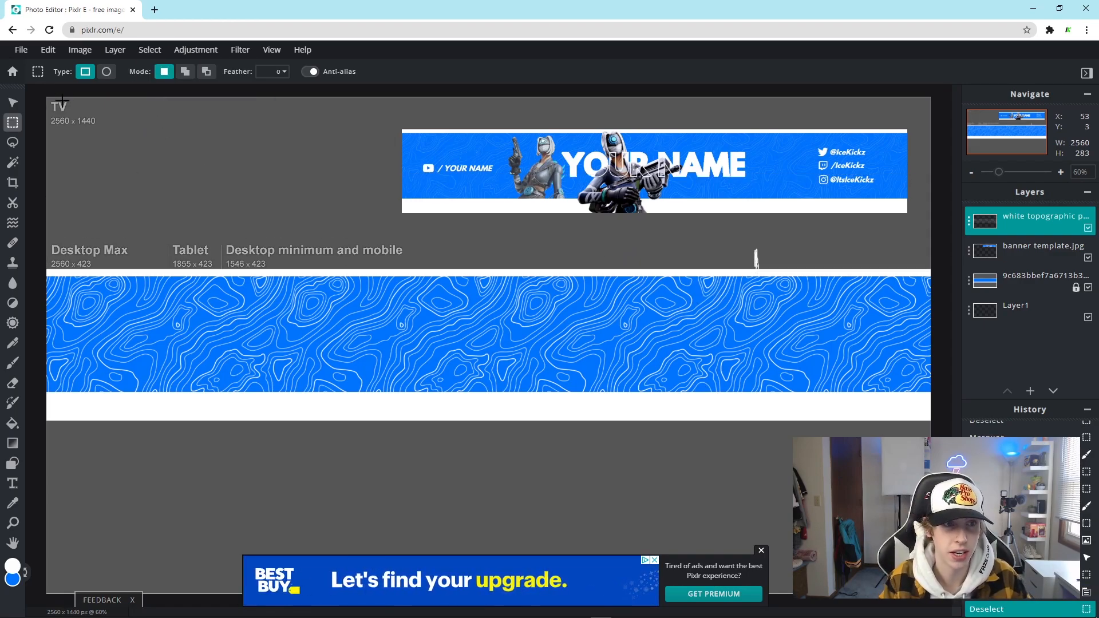
Lower the white topographic pattern layer's transparency setting to 39
left_click(12, 102)
left_click(1046, 221)
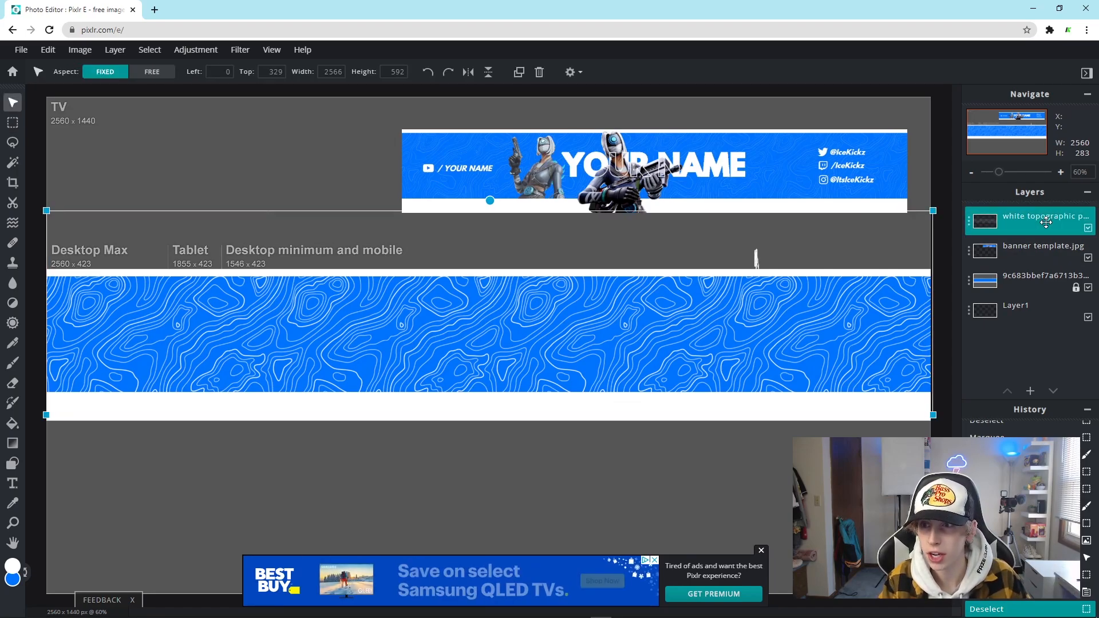
left_click(970, 222)
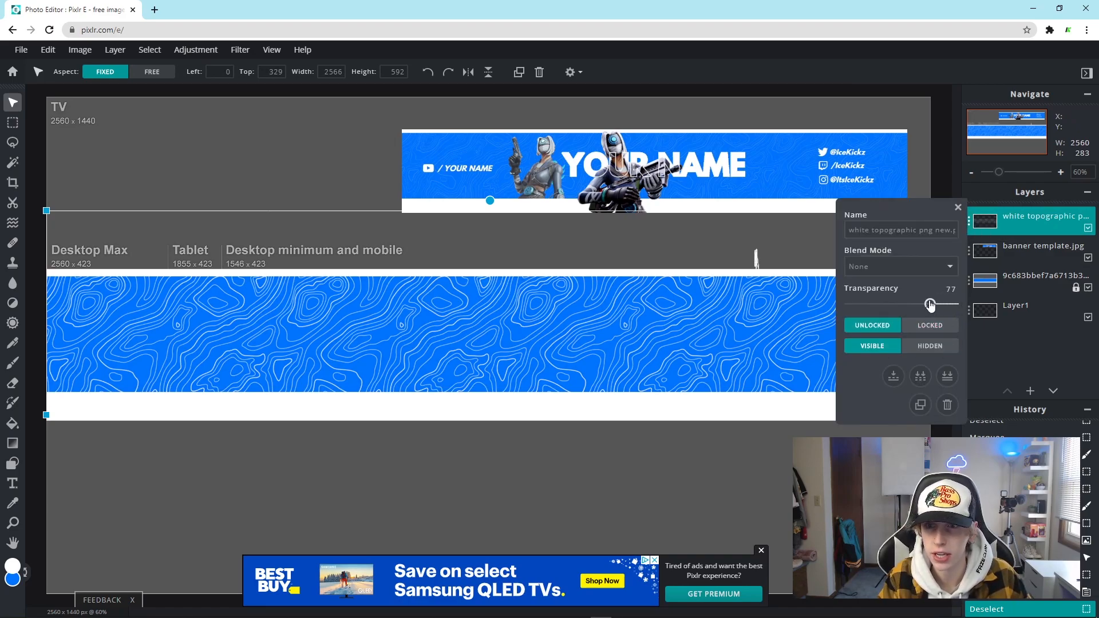
left_click(890, 304)
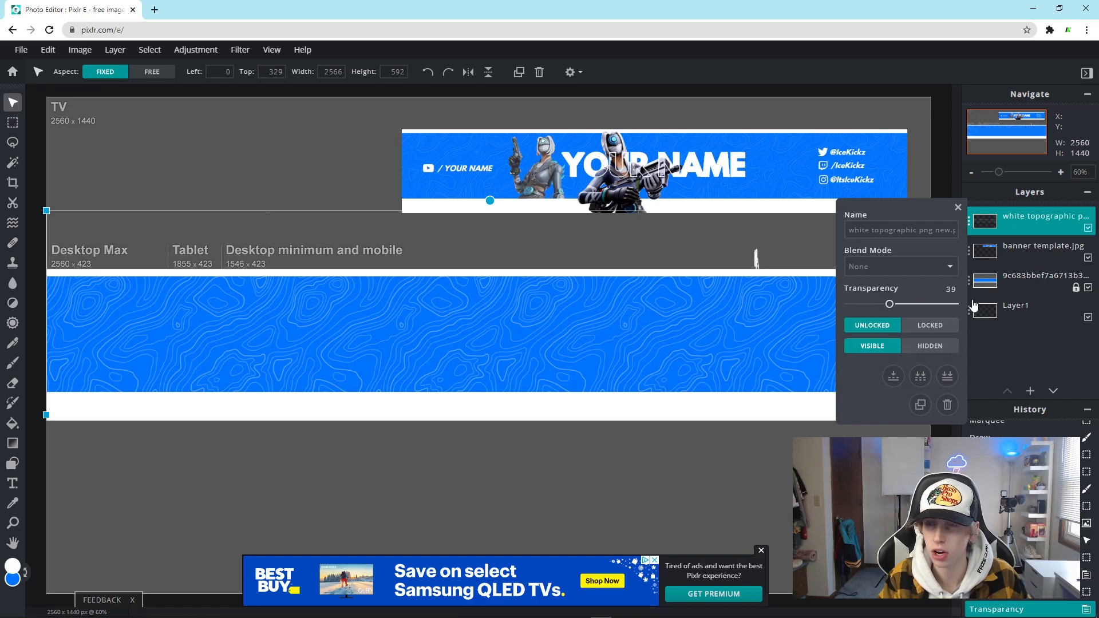
left_click(958, 208)
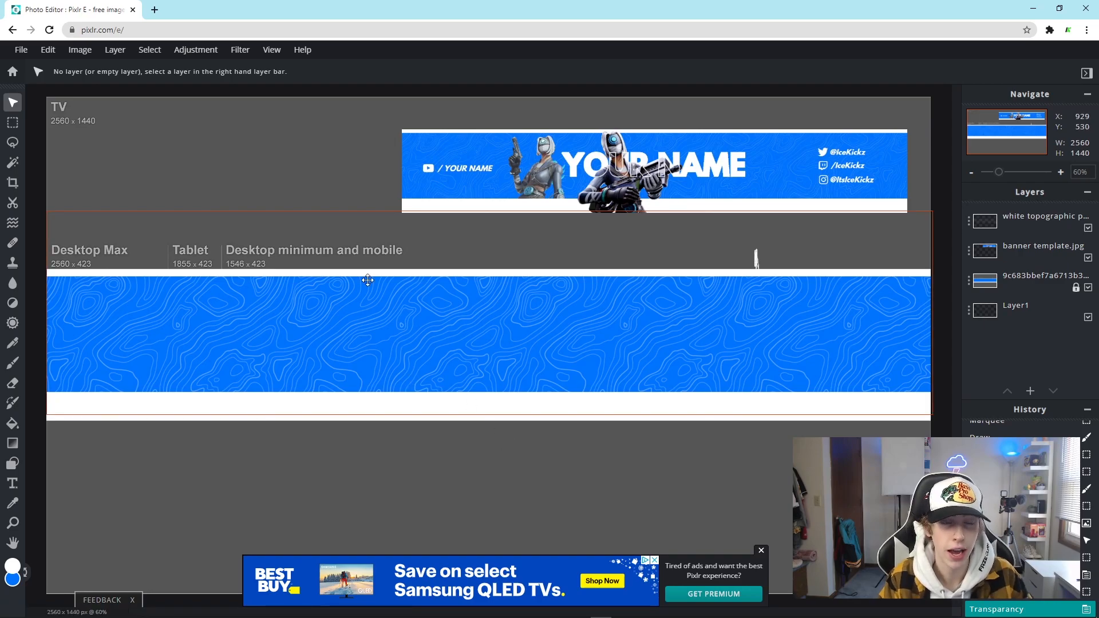
Add the Fortnite character render 1.png as a new image layer
left_click(115, 50)
left_click(119, 52)
left_click(117, 51)
left_click(127, 102)
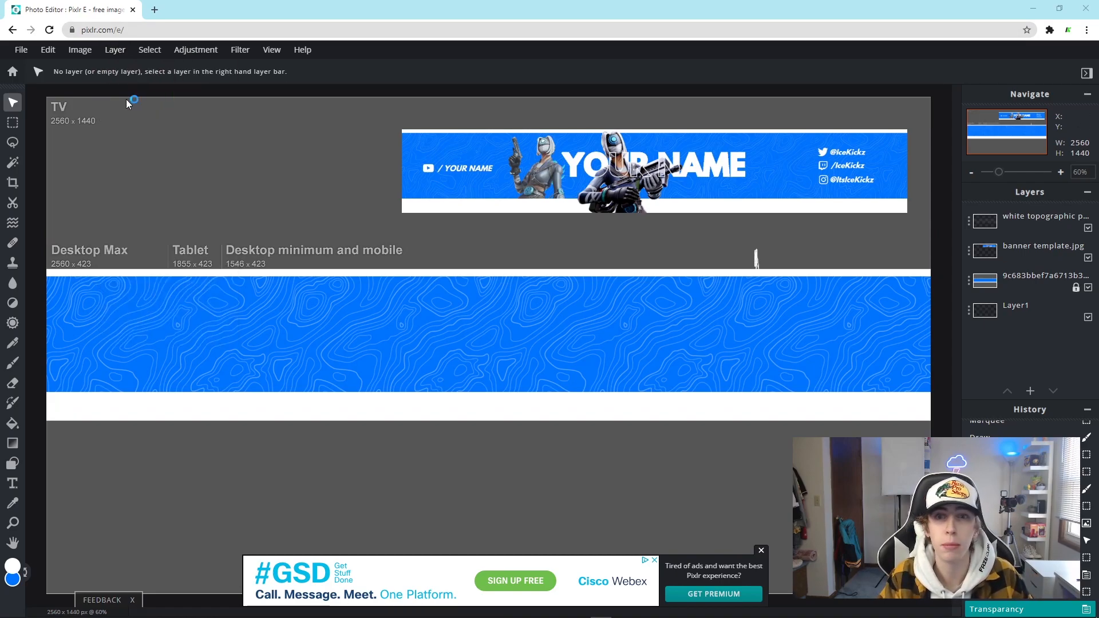
scroll(116, 246, "up", 5)
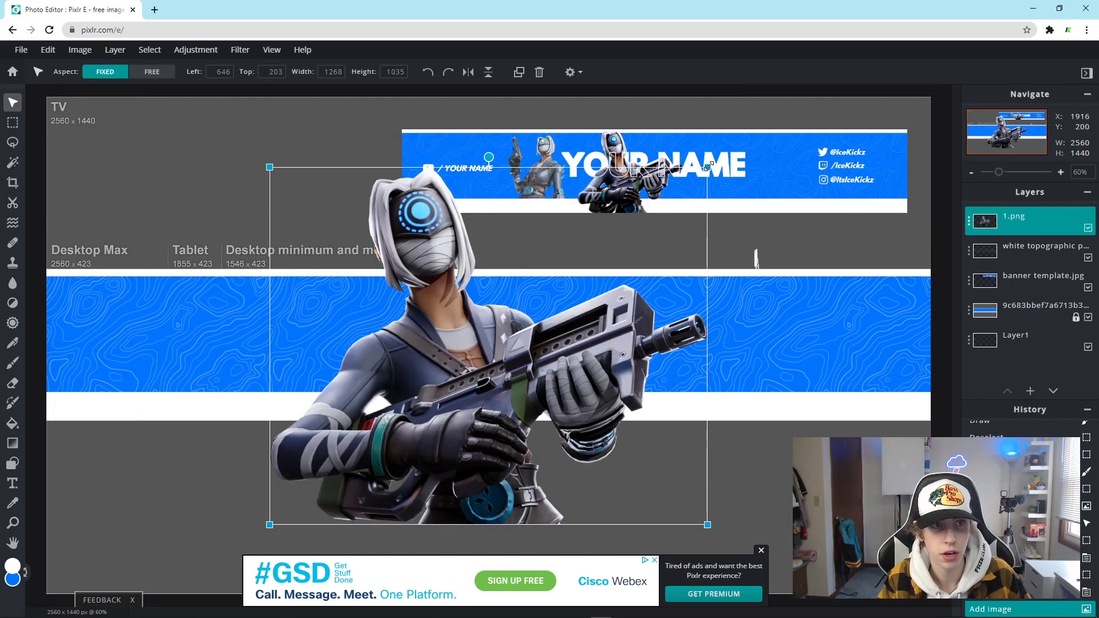
Scale the 1.png character to about 537 x 438 px and place it on the band at about left 833, top 501
left_click_drag(708, 168, 496, 339)
left_click_drag(427, 476, 480, 370)
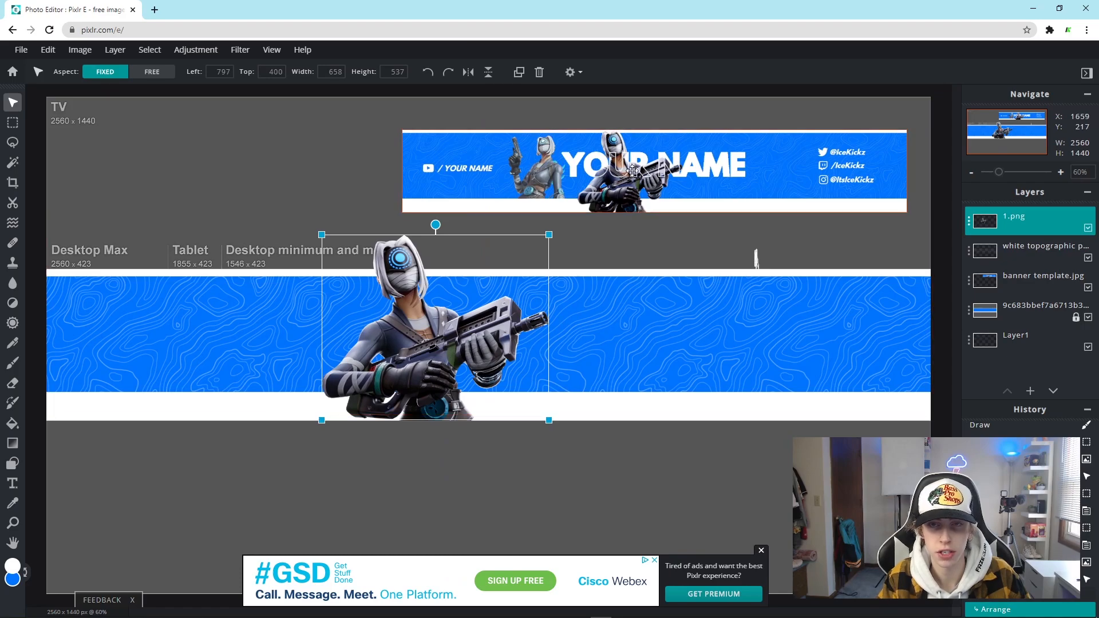
left_click_drag(549, 235, 510, 275)
left_click_drag(382, 280, 422, 302)
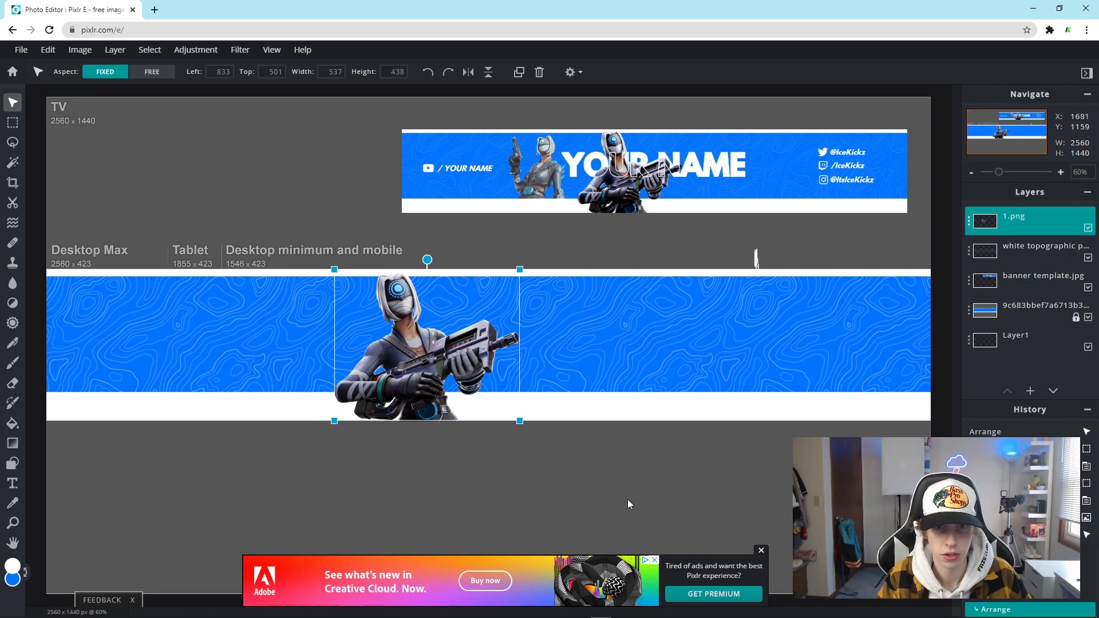
left_click(624, 499)
Apply a Brightness & contrast adjustment to the 1.png character layer with contrast at 13
left_click(417, 311)
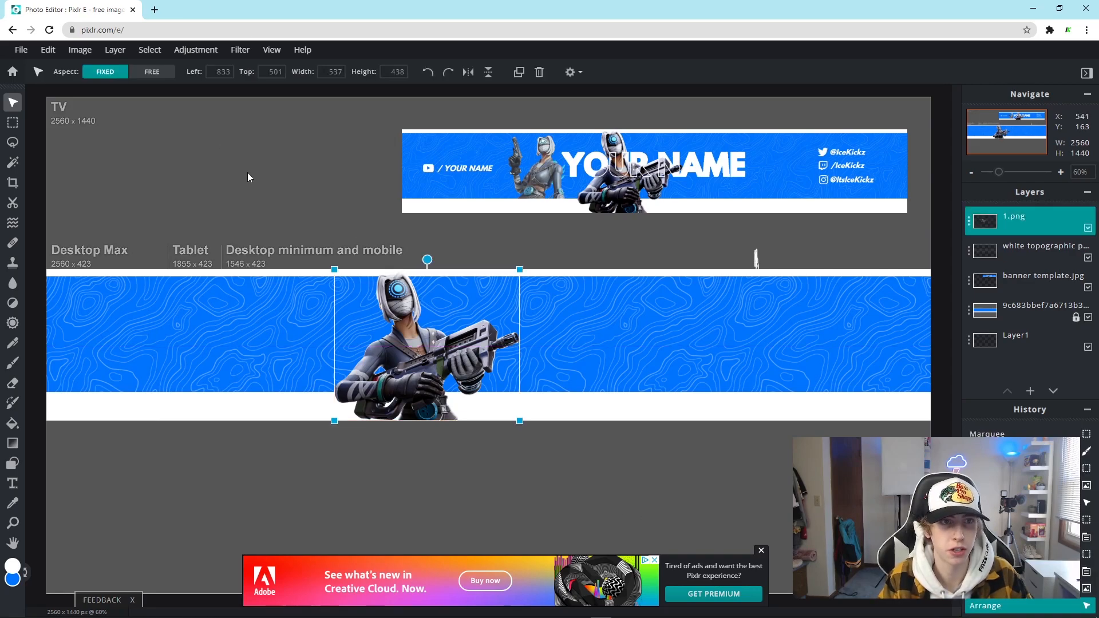
left_click(184, 50)
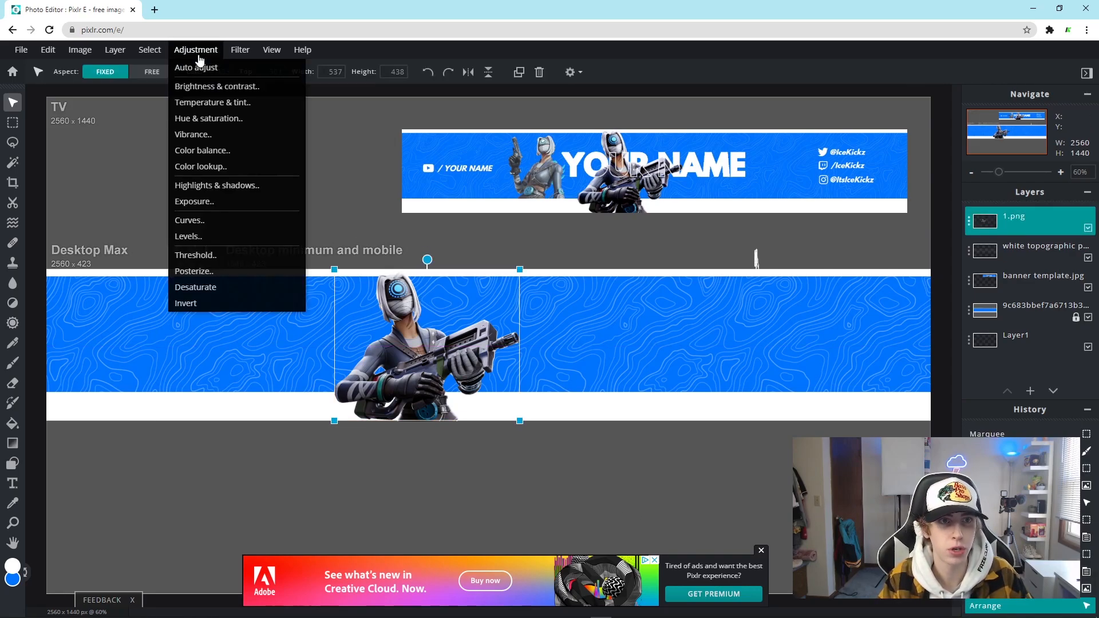
left_click(232, 85)
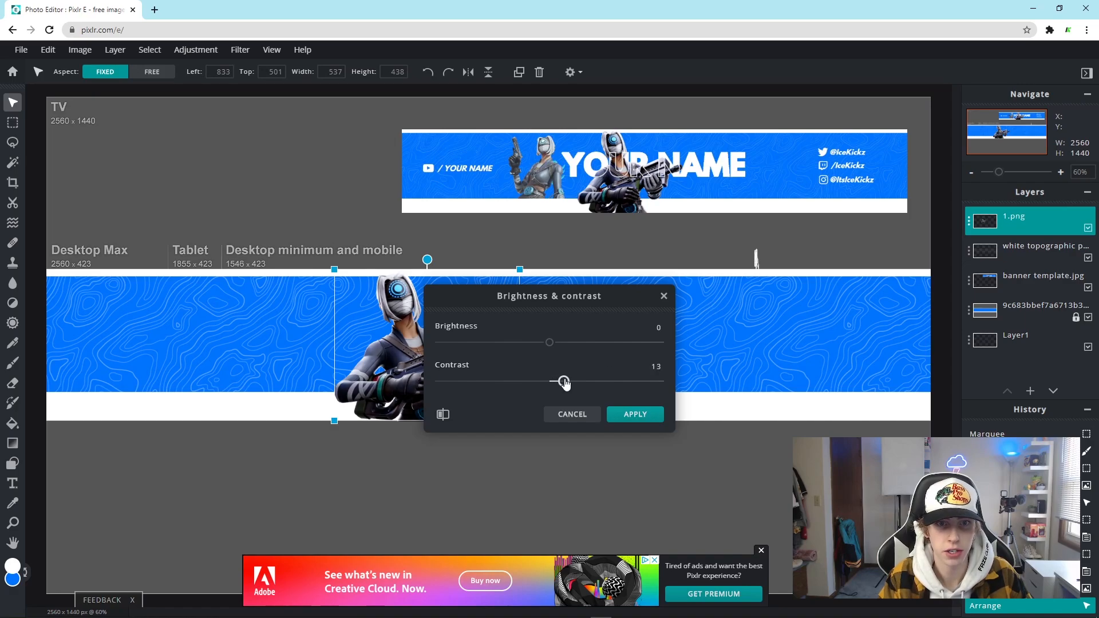
left_click(635, 415)
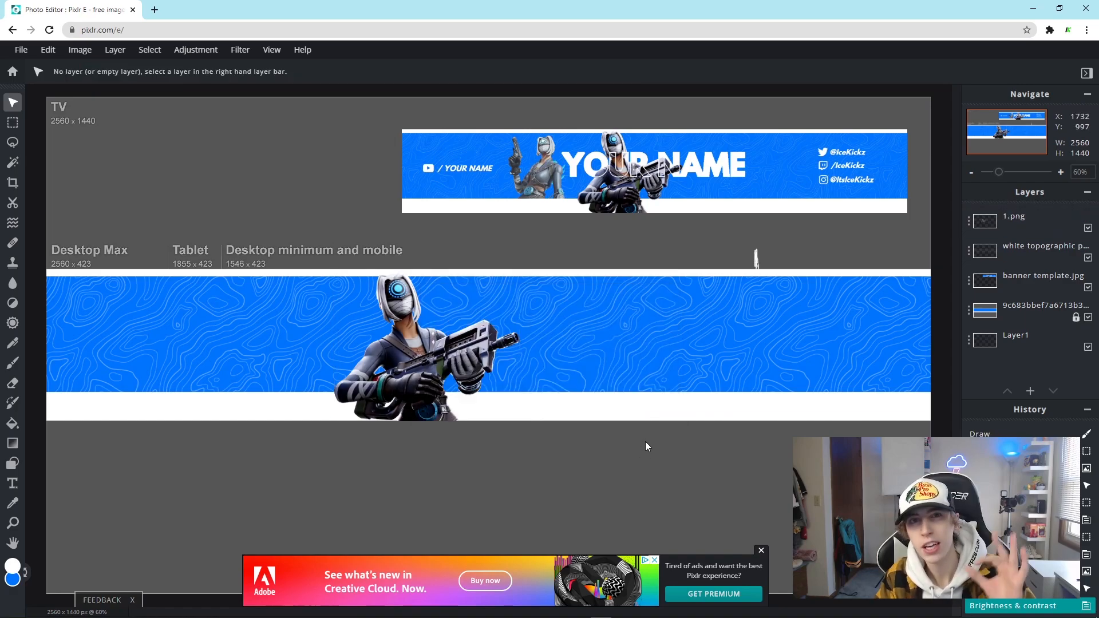
Add the second character render, file 2 on the Desktop, as a new image layer
left_click(115, 50)
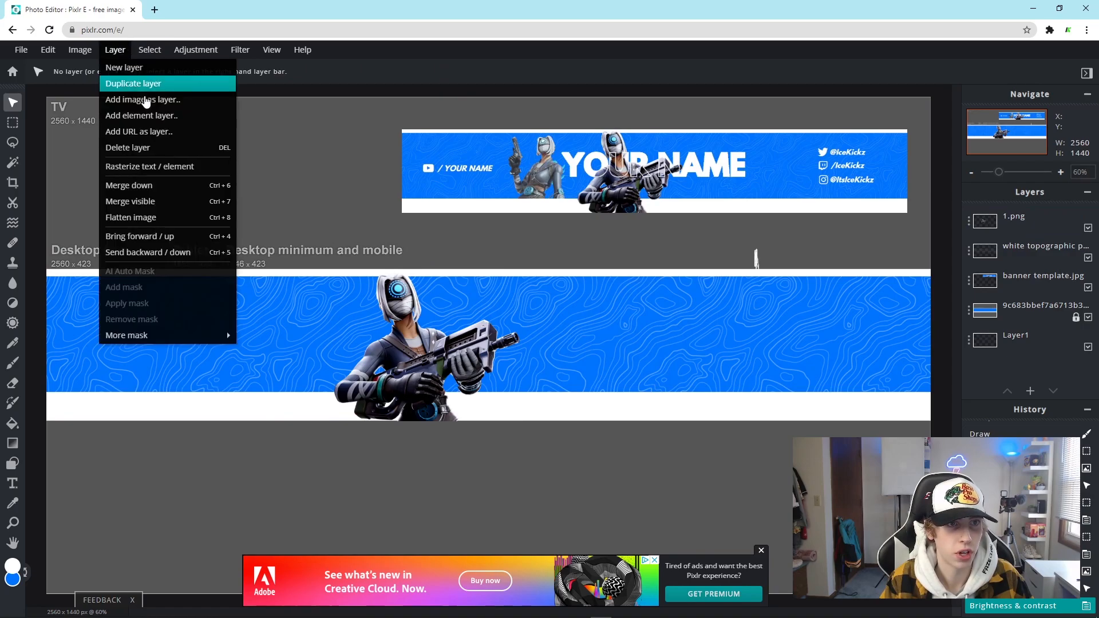
left_click(146, 98)
scroll(239, 321, "down", 5)
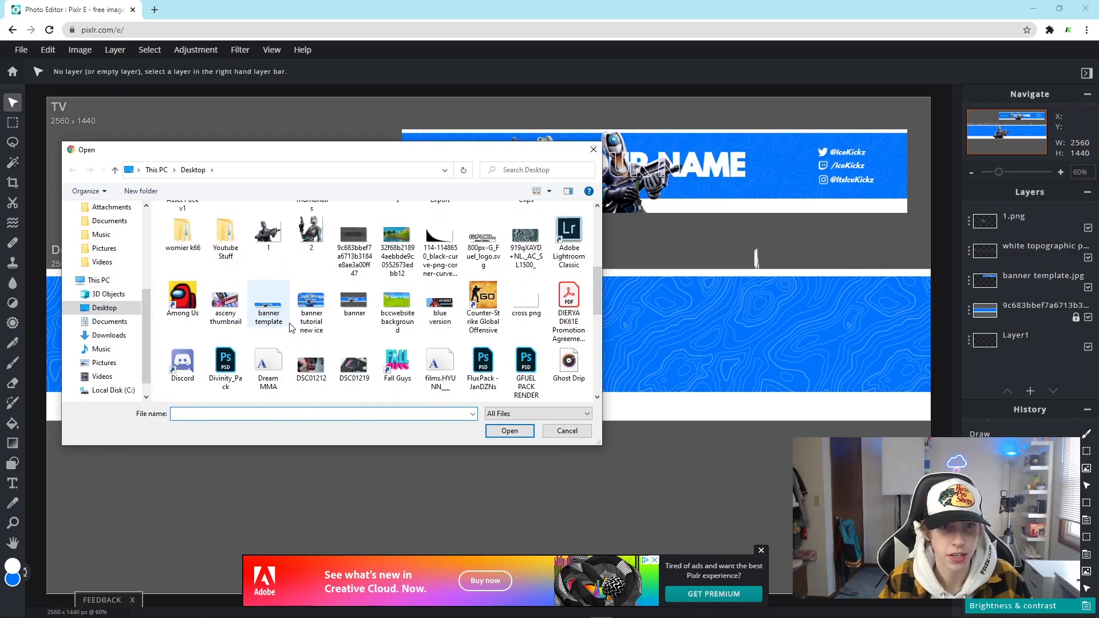
double_click(311, 232)
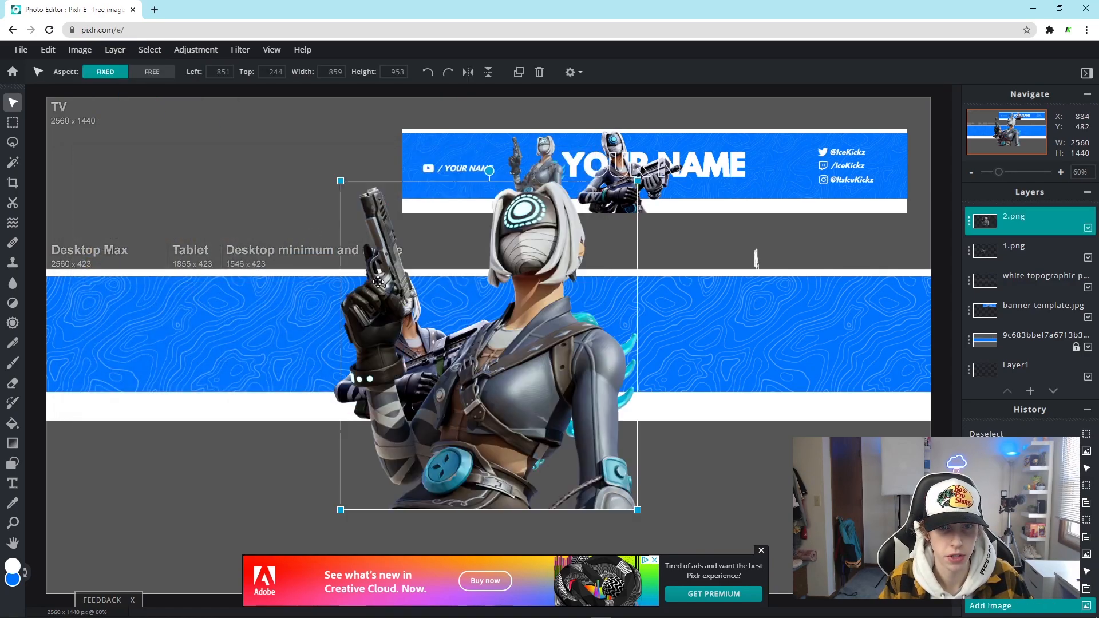
Scale the 2.png character to about 283 x 314 px and place it beside the first character at about left 481, top 540
left_click_drag(524, 372, 299, 304)
left_click_drag(411, 113, 210, 334)
left_click_drag(194, 385, 298, 335)
left_click_drag(301, 302, 298, 302)
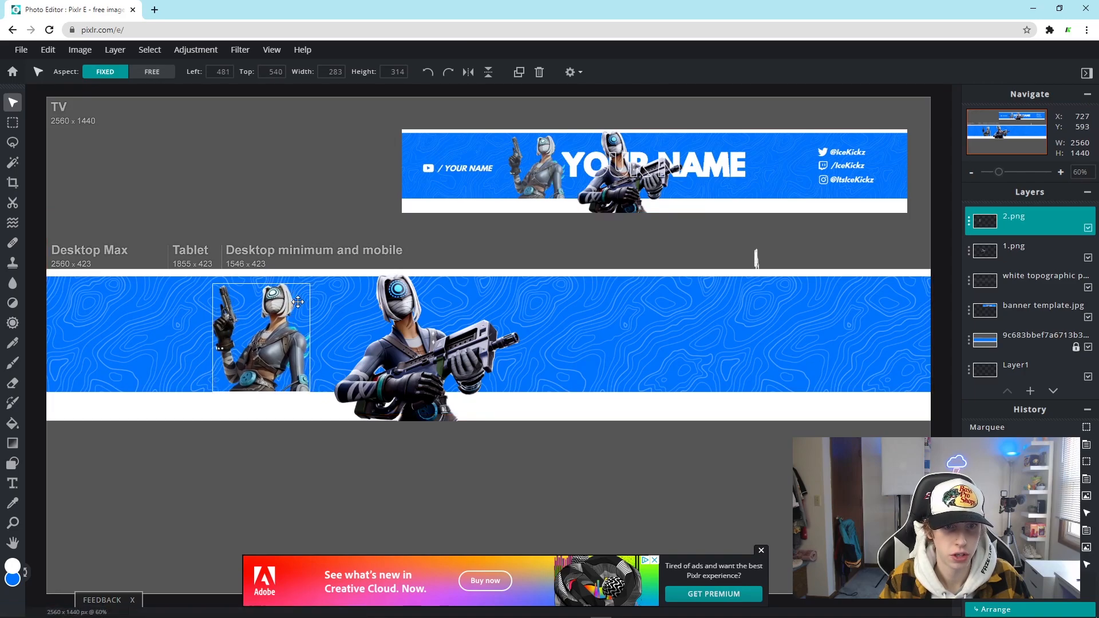
left_click(579, 497)
Nudge the 2.png character down 1 px to top 541 so its base meets the blue band's lower edge
left_click(259, 314)
scroll(347, 448, "up", 5)
left_click(316, 446)
scroll(320, 521, "up", 3)
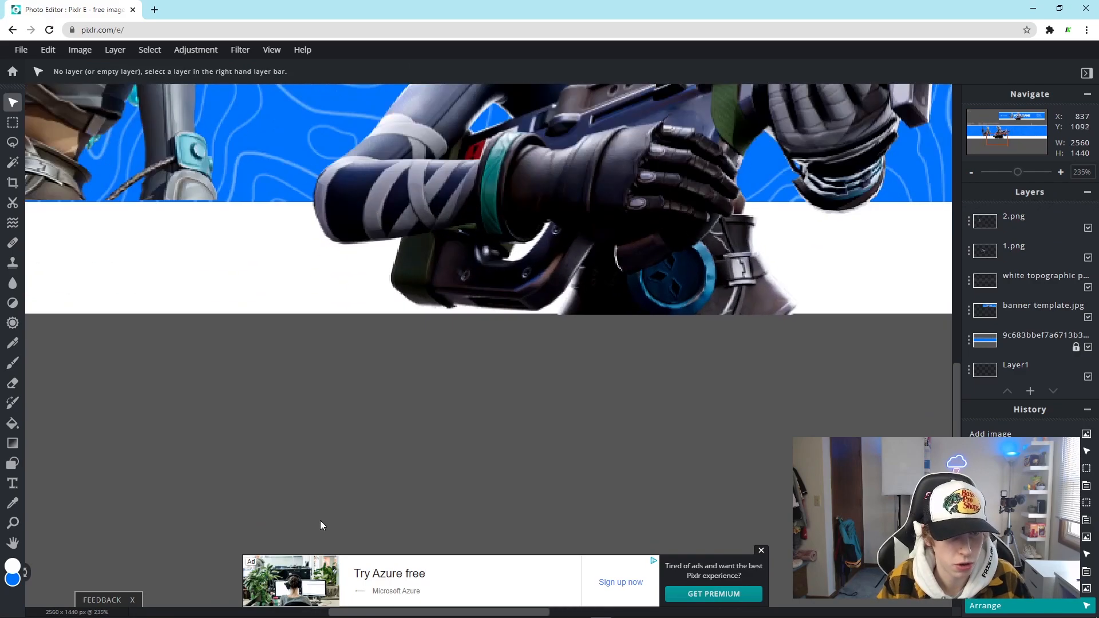
left_click(132, 119)
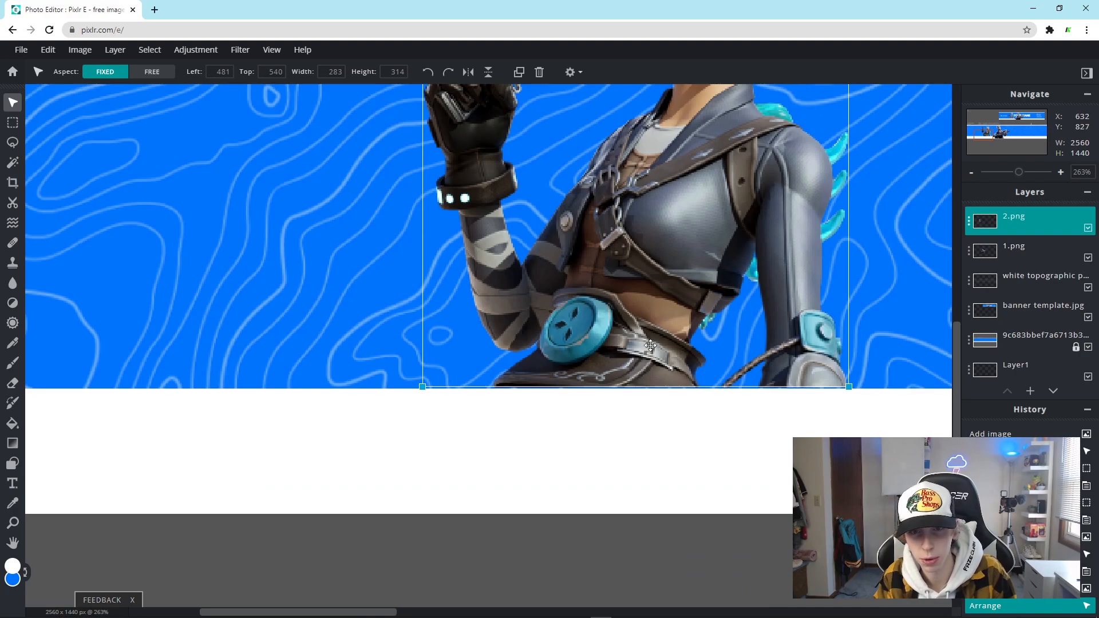
key("Down")
left_click(861, 538)
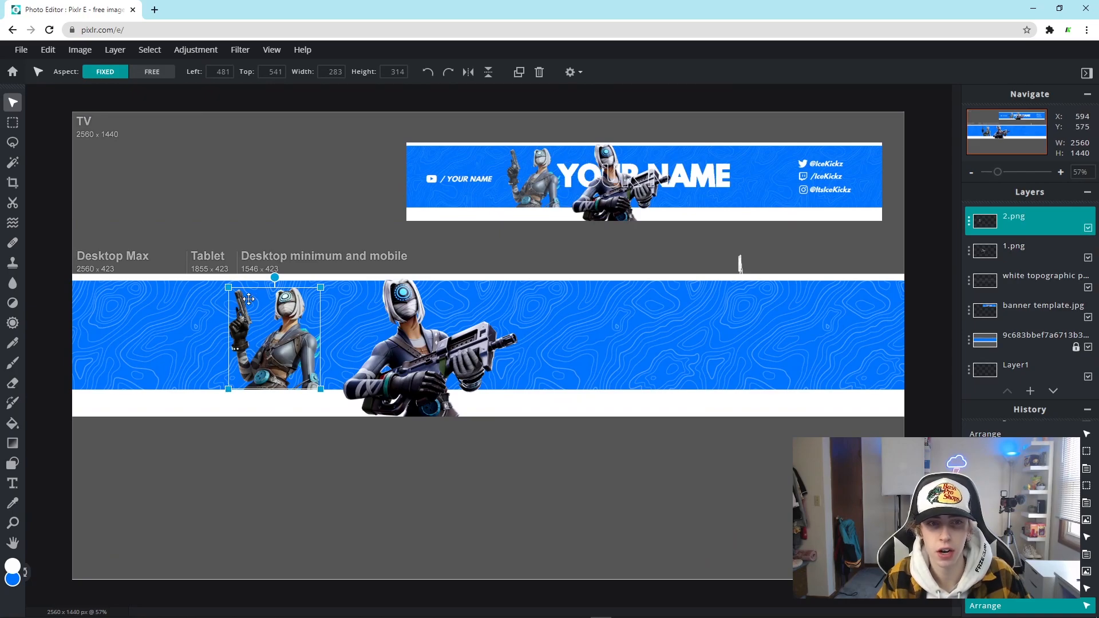
Lower the 2.png layer's transparency setting to about 89 and close the layer settings
left_click(969, 220)
mouse_move(957, 306)
left_mouse_down()
mouse_move(918, 304)
mouse_move(942, 306)
left_mouse_up()
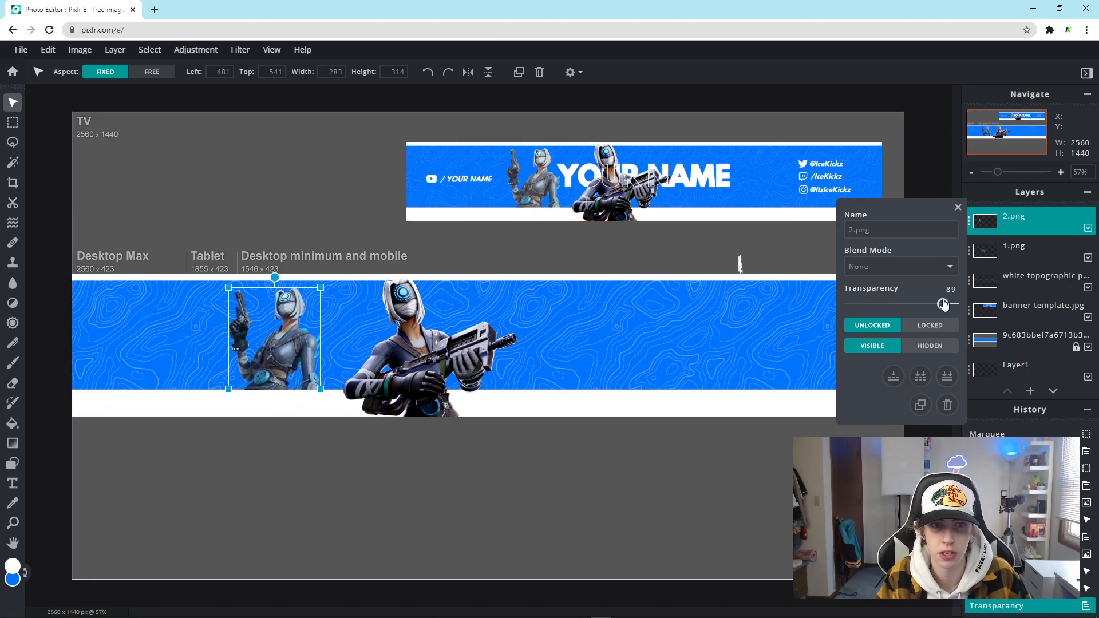
left_click(790, 226)
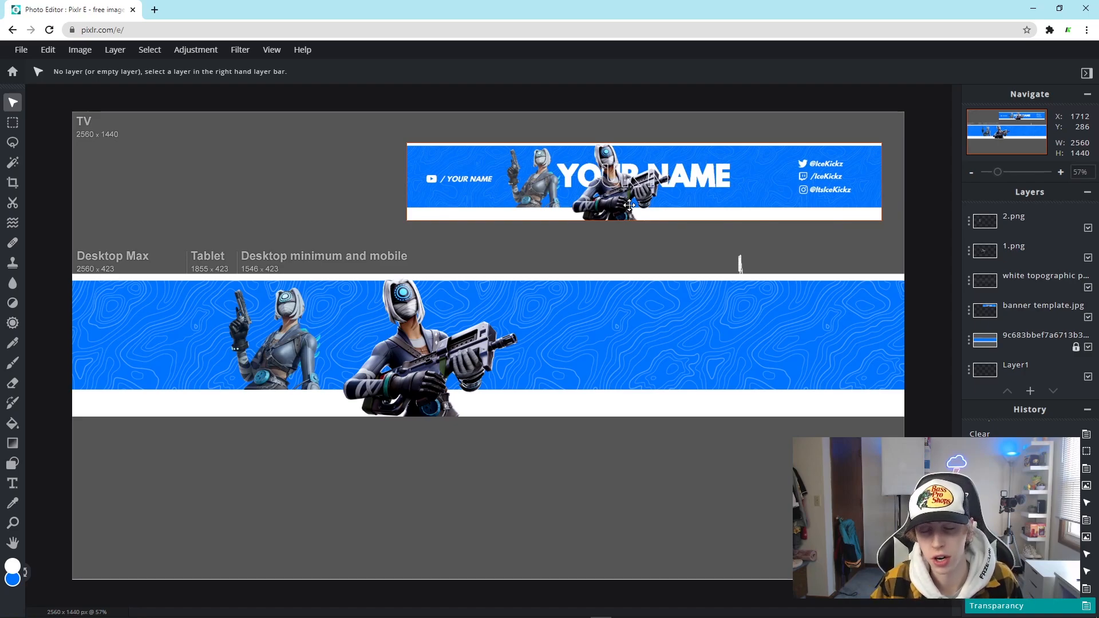
Add a white text layer in the Leaguesparta font reading "ICE KICKZ HD"
left_click(13, 483)
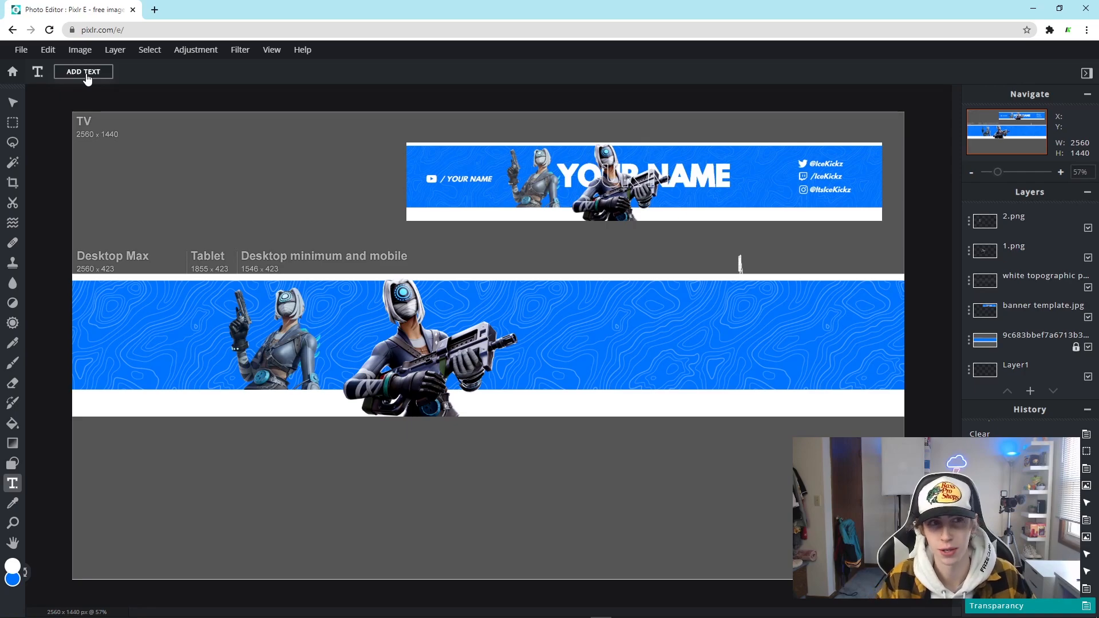
left_click(86, 73)
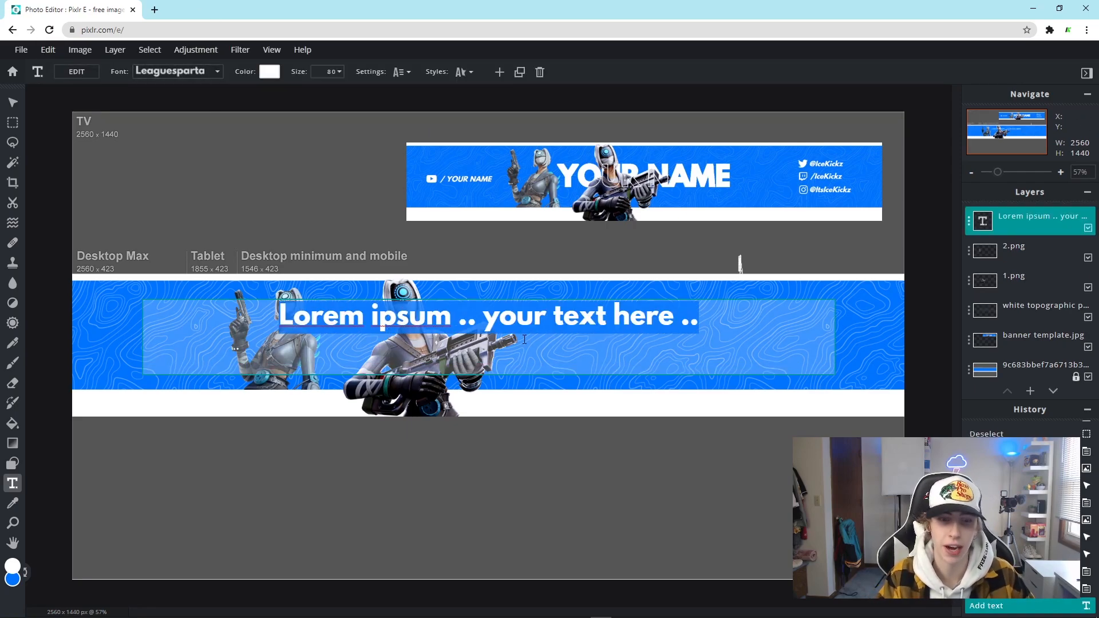
key("BackSpace")
type("ICE")
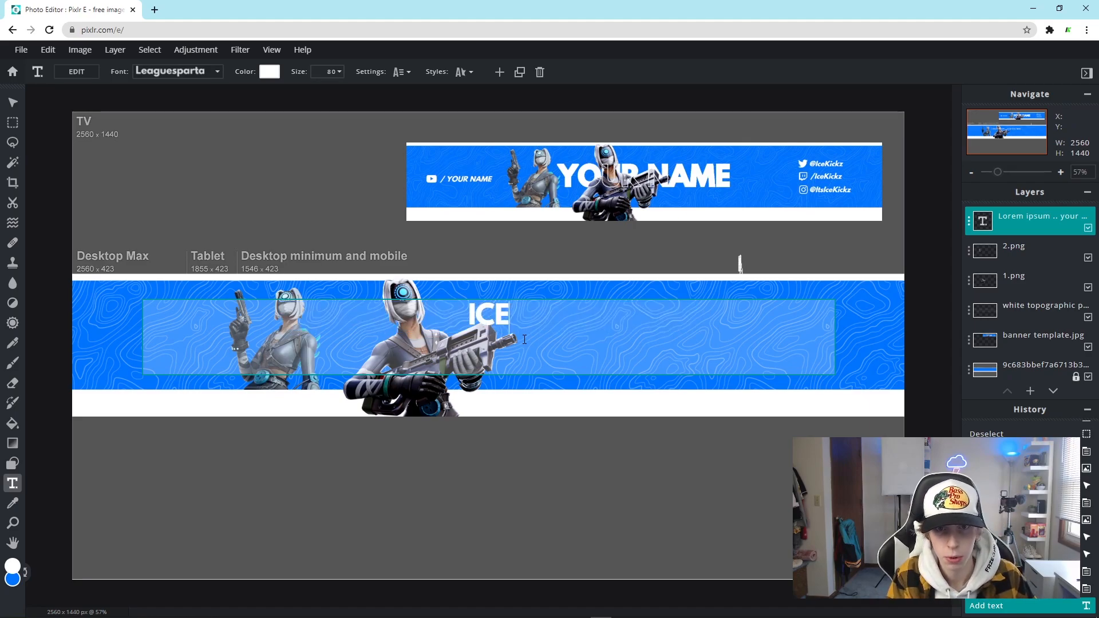
type(" KICKZ")
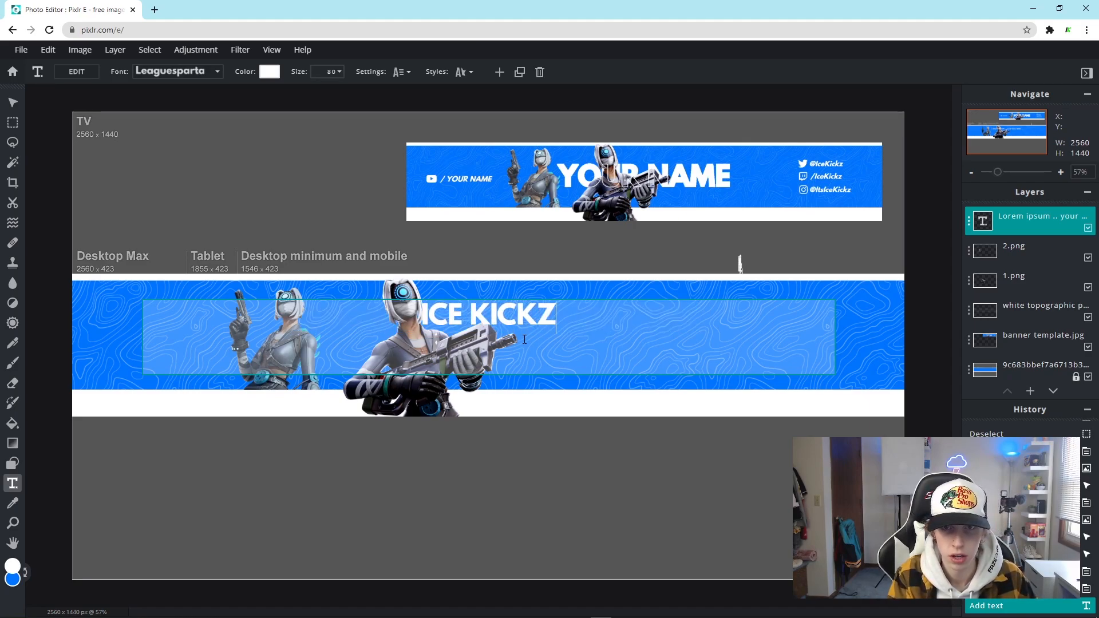
type(" HD")
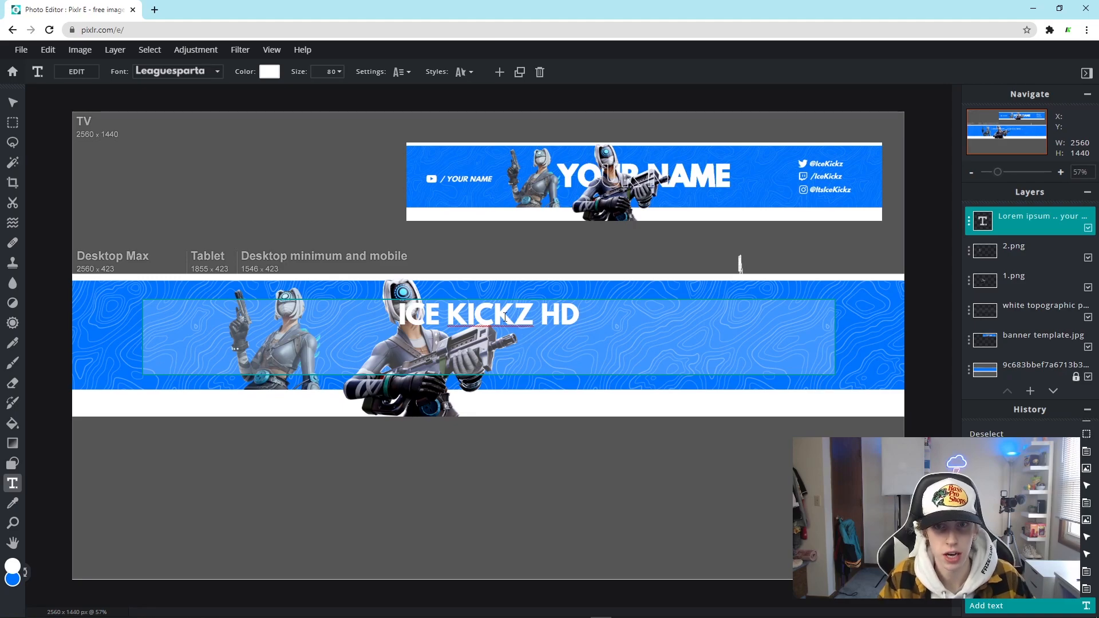
Set the "ICE KICKZ HD" text size to 155 and reposition the text near the vertical middle of the blue band
left_click(12, 102)
left_click_drag(510, 315, 524, 334)
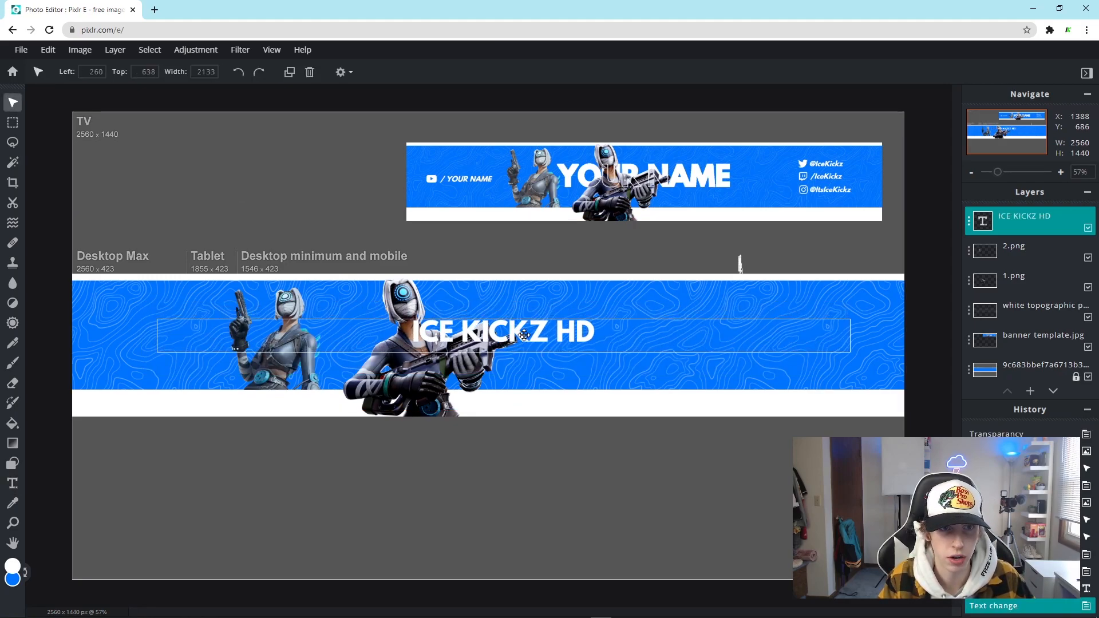
left_click(13, 483)
left_click(338, 73)
left_click_drag(252, 92, 259, 94)
left_click_drag(533, 367, 548, 338)
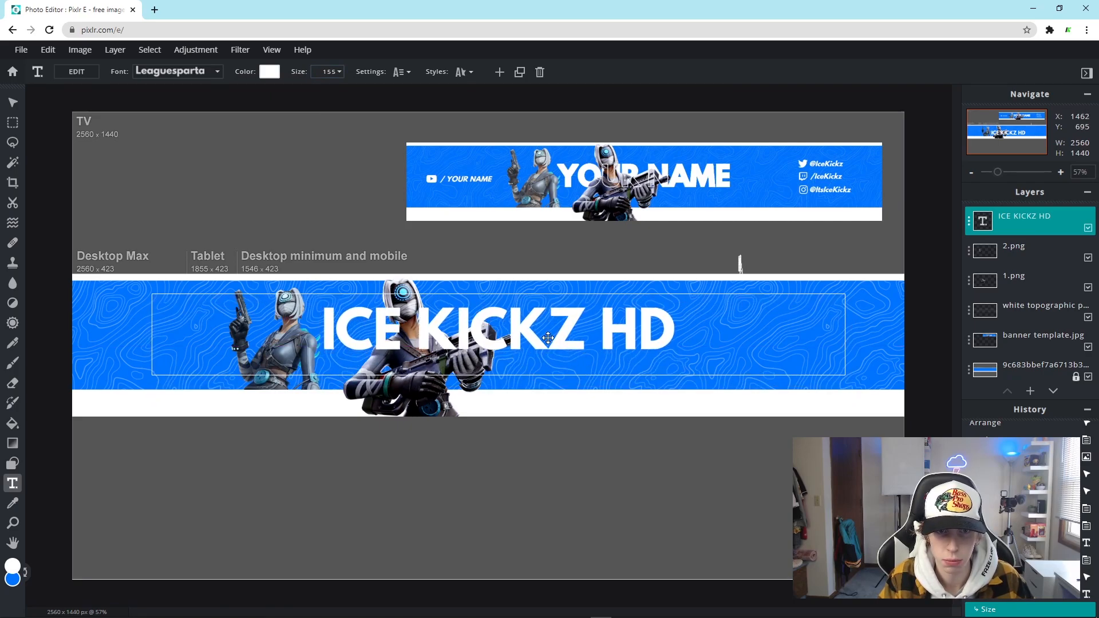
left_click_drag(547, 338, 548, 346)
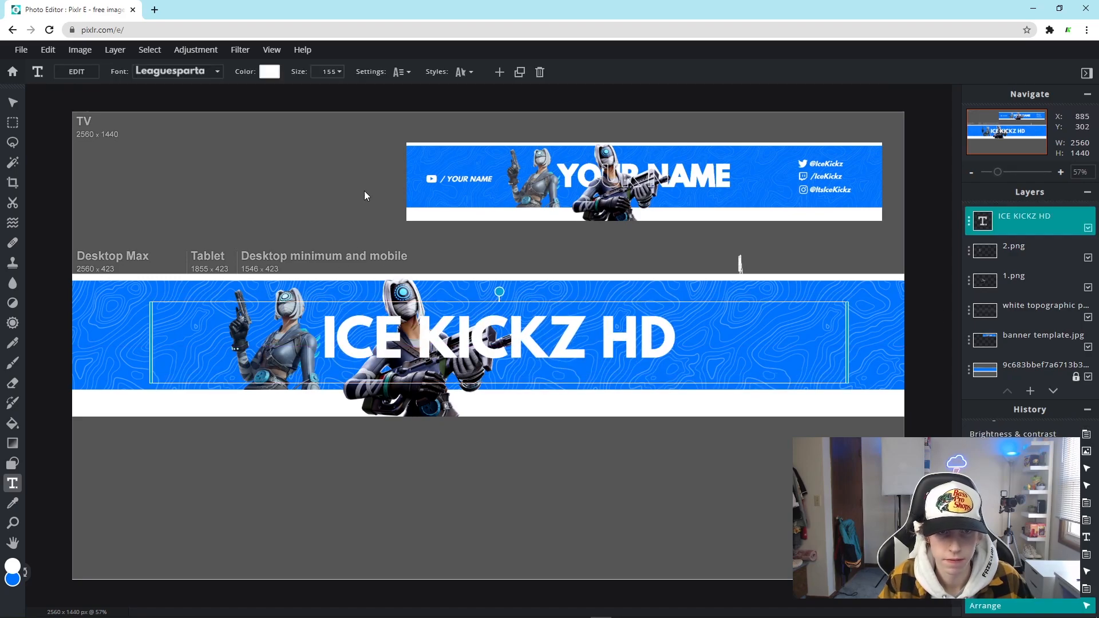
Set the "ICE KICKZ HD" text size to 140 and deselect the text
left_click(324, 72)
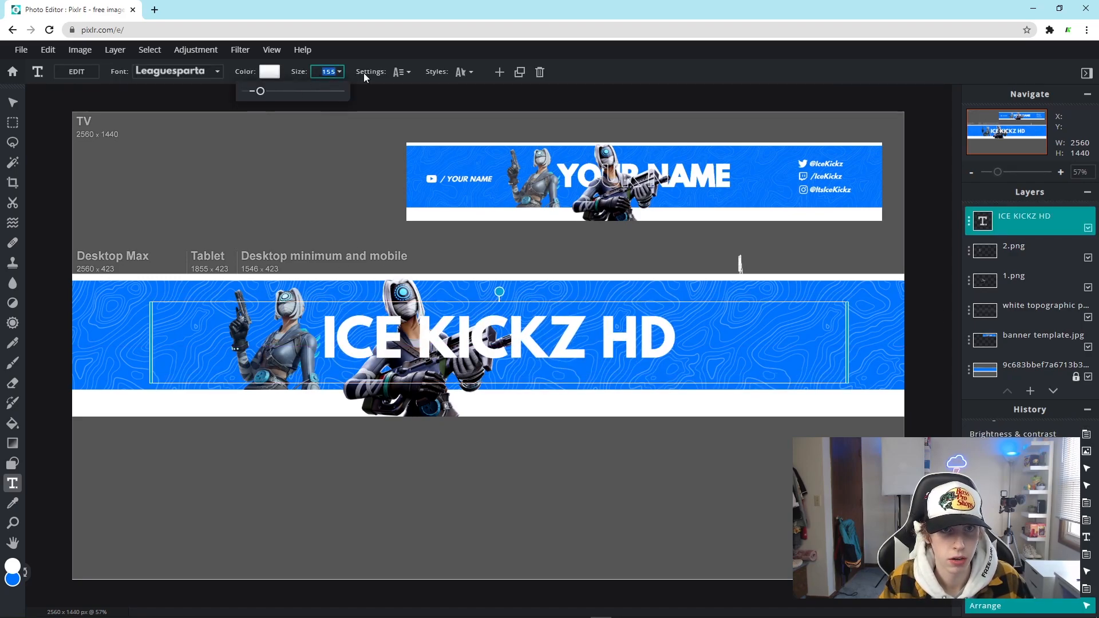
type("140")
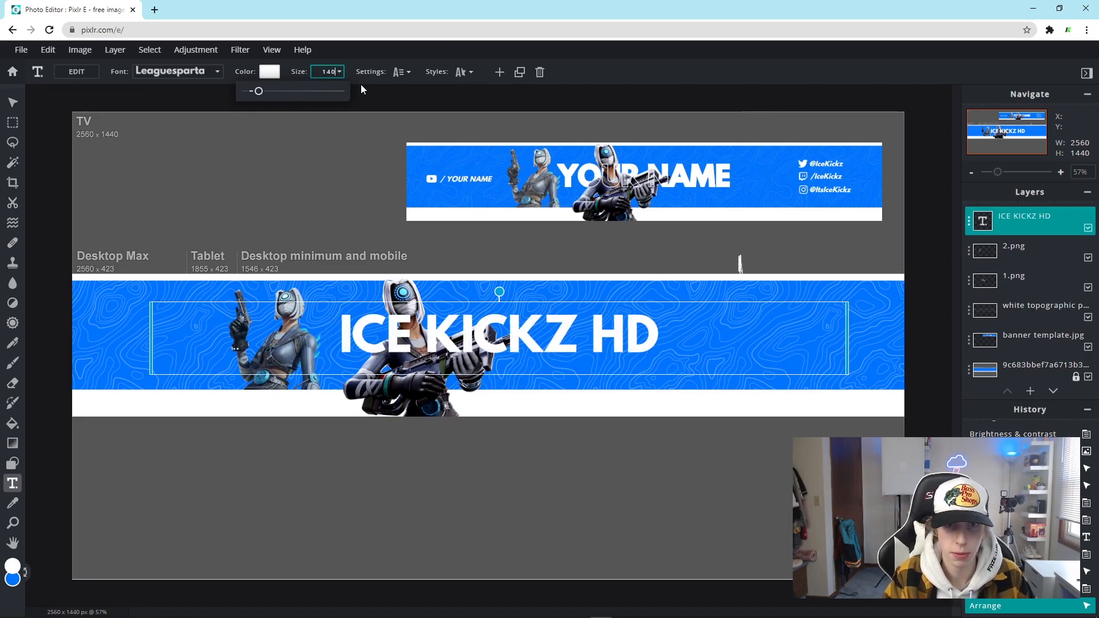
key("Return")
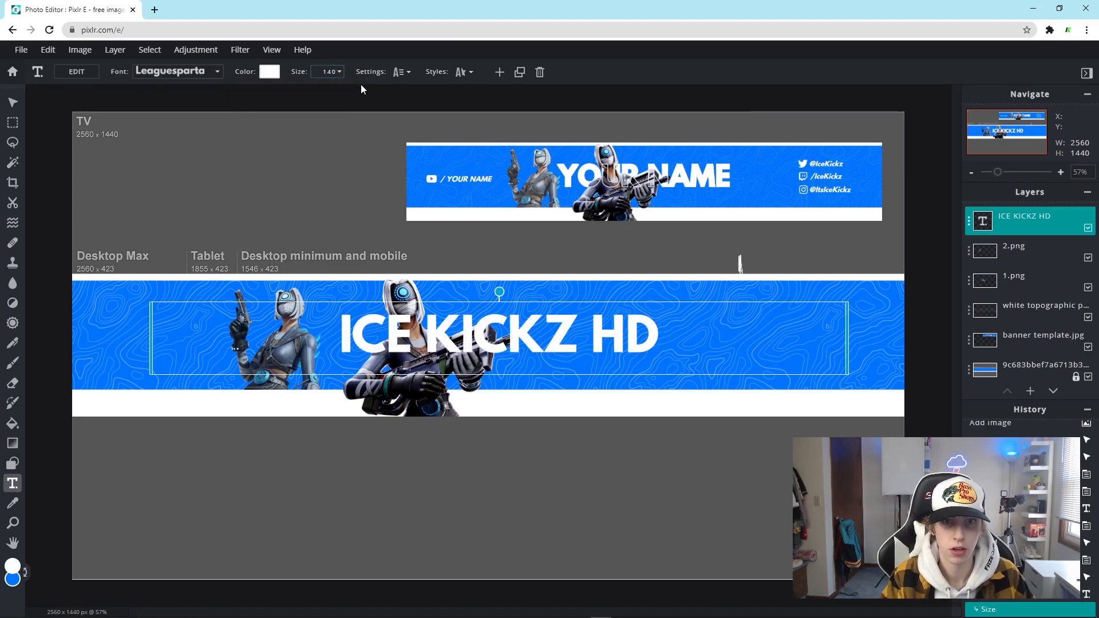
left_click(790, 238)
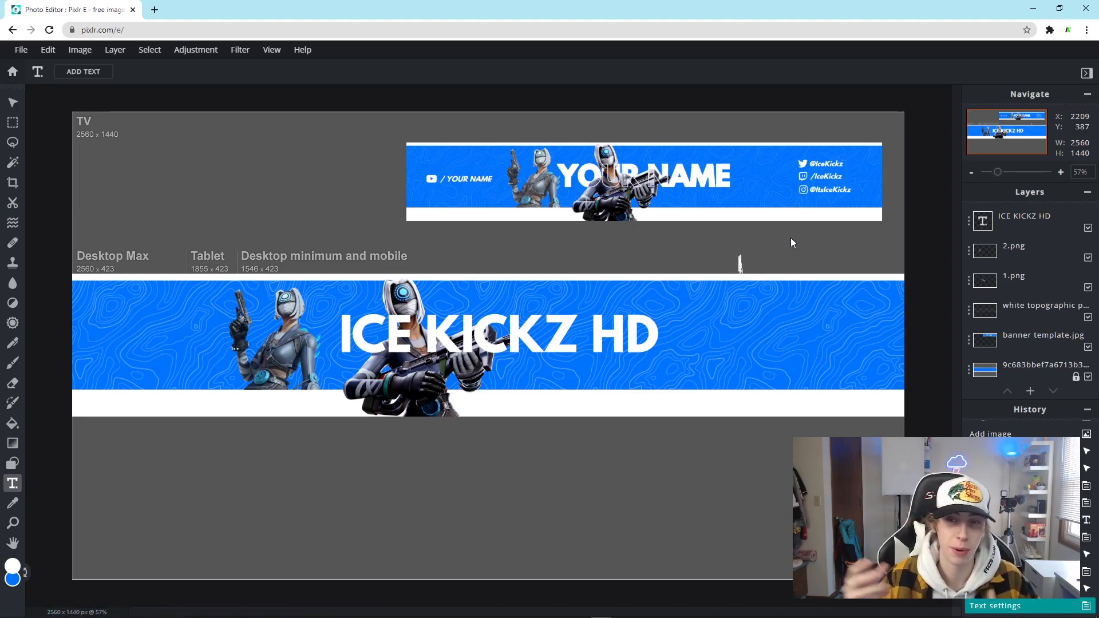
Move the ICE KICKZ HD text layer beneath the 1.png and 2.png character layers
left_click(466, 347)
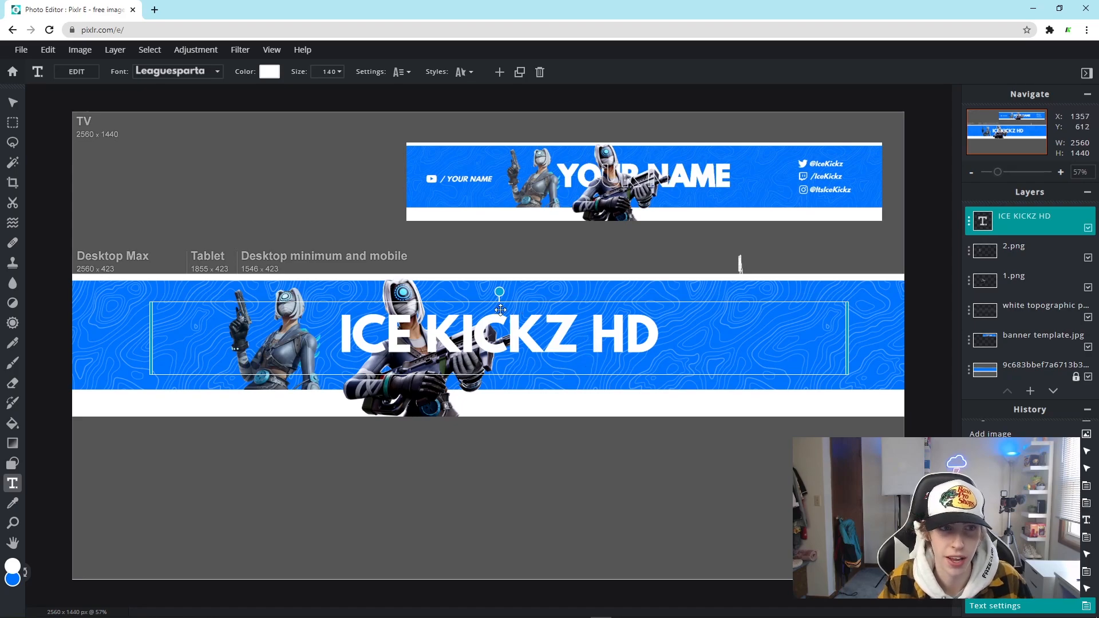
left_click_drag(975, 228, 1043, 280)
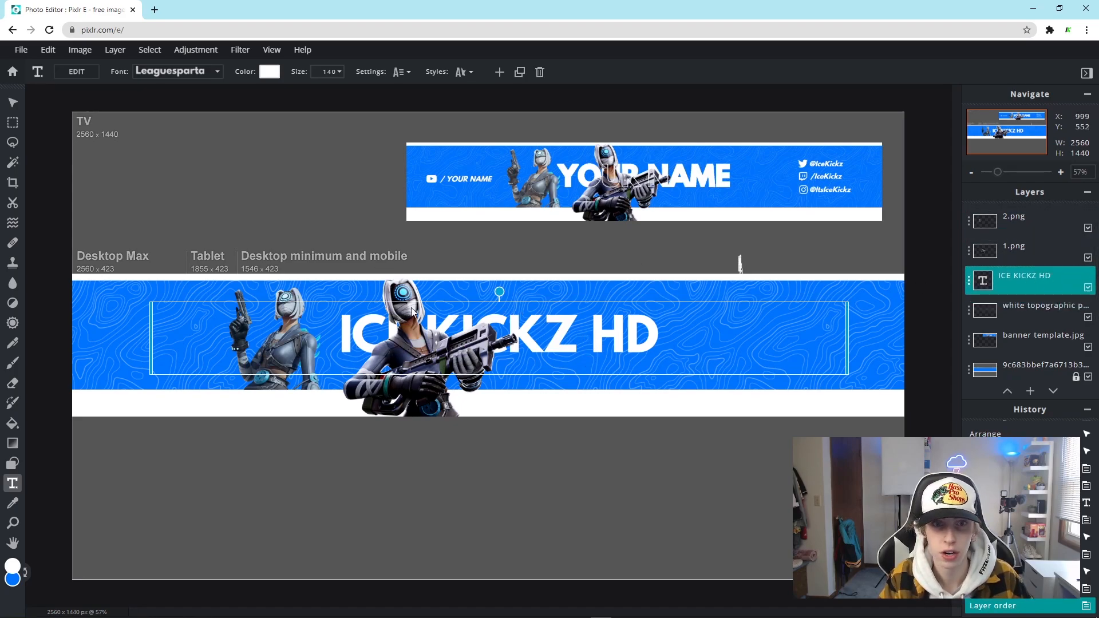
left_click(1012, 253)
Move the 2.png layer below the ICE KICKZ HD text layer and lock its position
left_click(1052, 218)
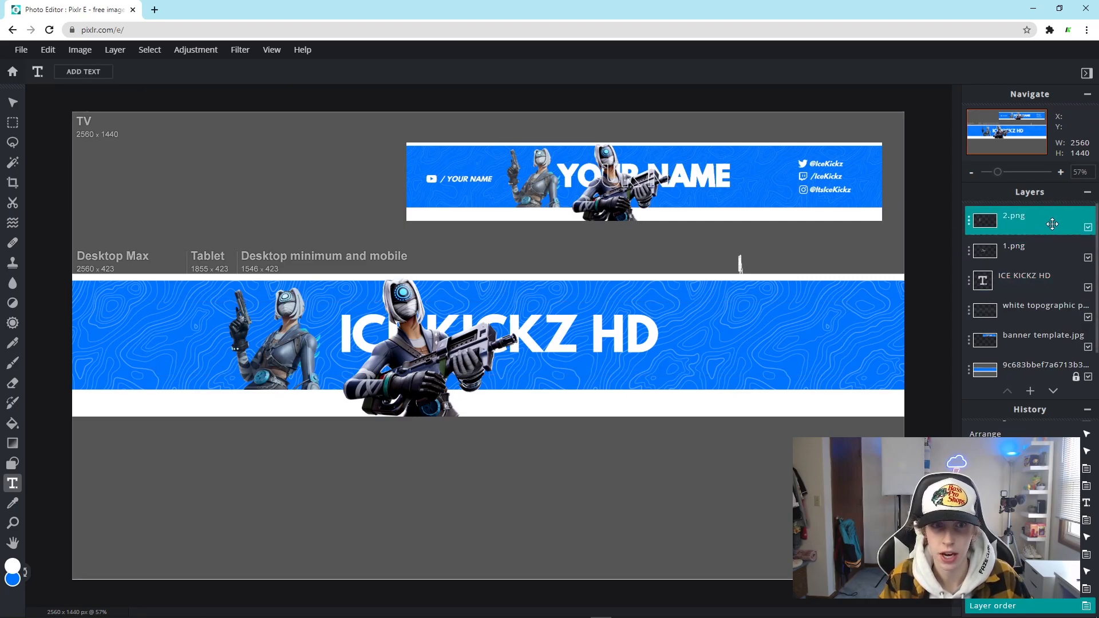
left_click_drag(1031, 218, 973, 282)
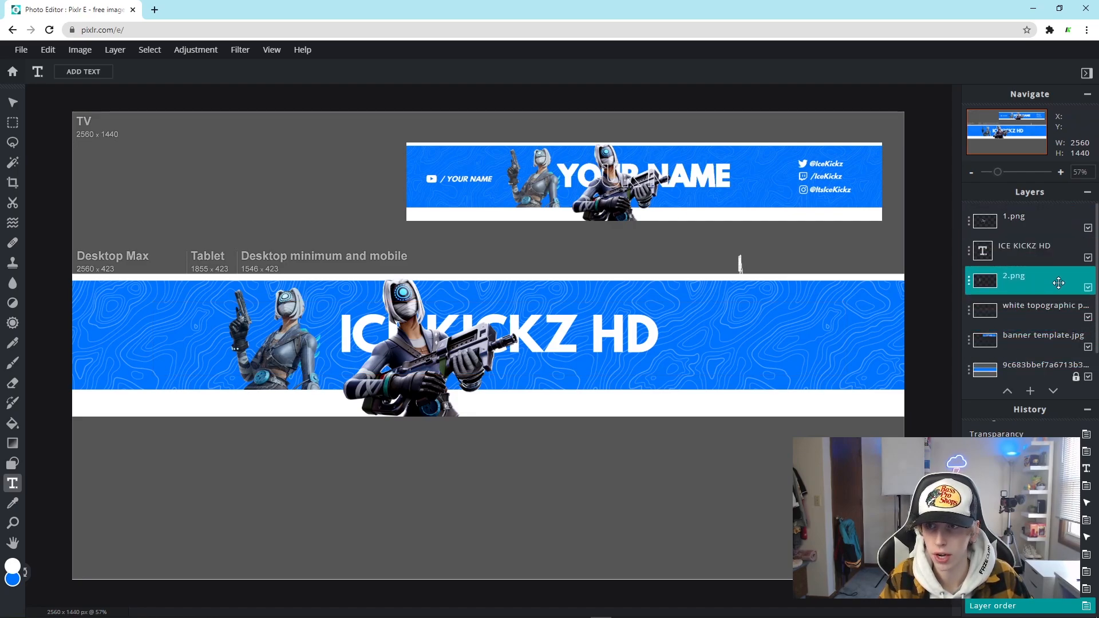
left_click(972, 282)
left_click(928, 383)
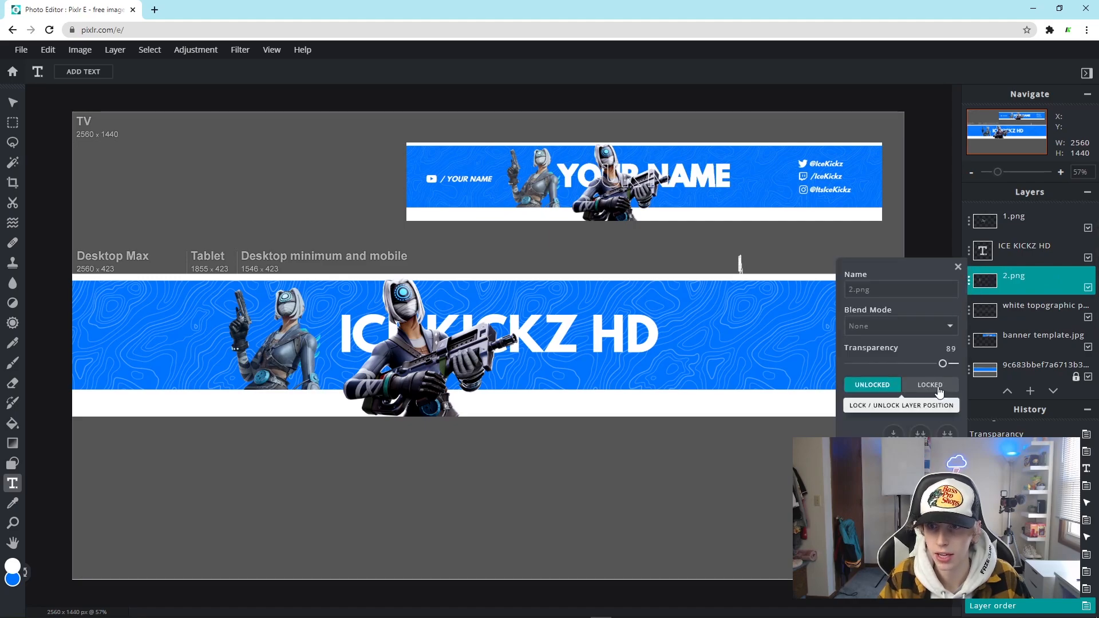
Rename the 1.png layer to "main render"
left_click(1036, 247)
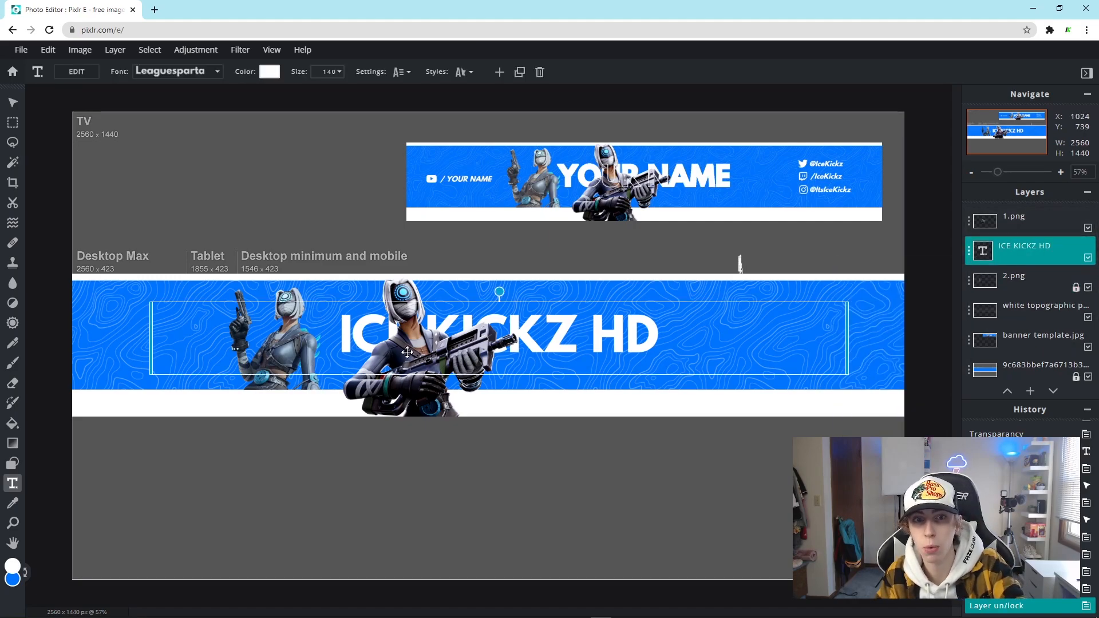
left_click(1017, 215)
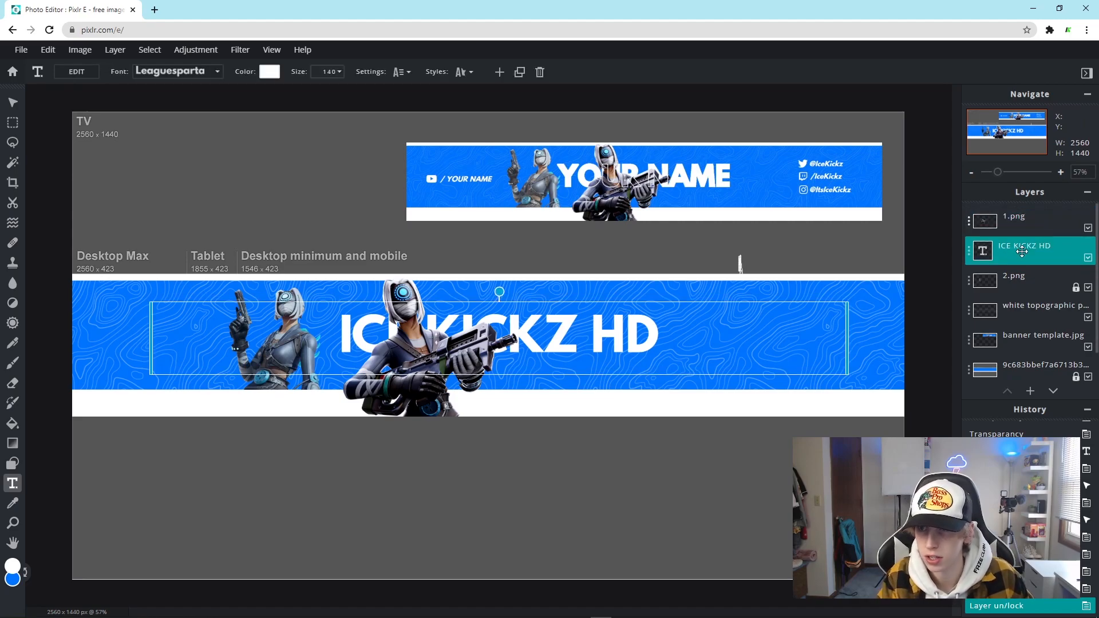
double_click(1017, 213)
type("main rene red")
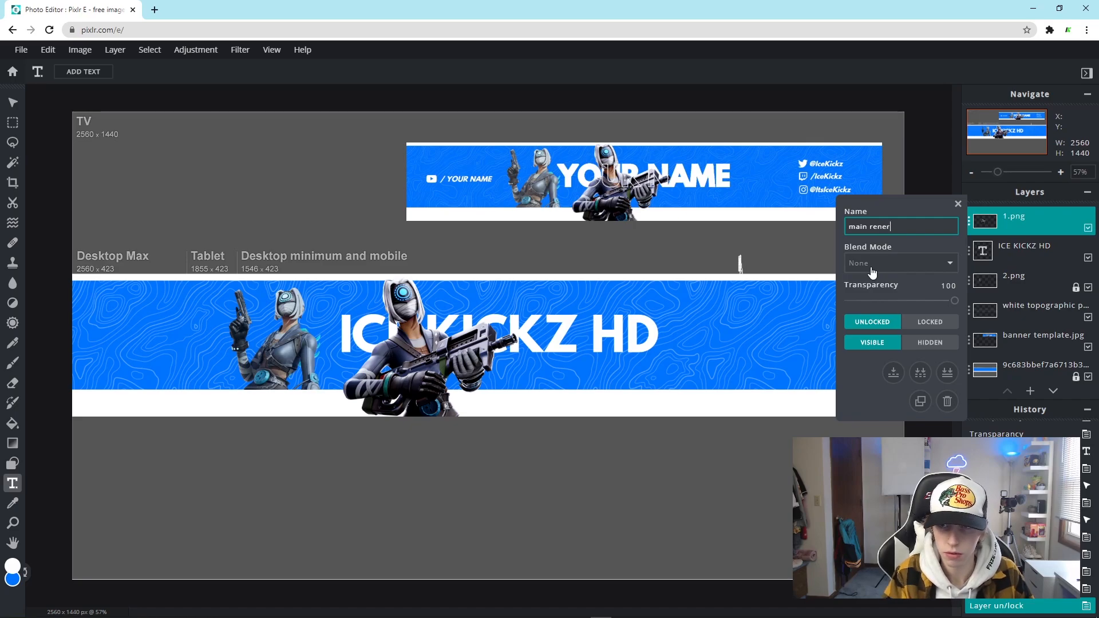
left_click(958, 204)
Duplicate the ICE KICKZ HD text layer and place the copy above the main render layer
left_click(1025, 261)
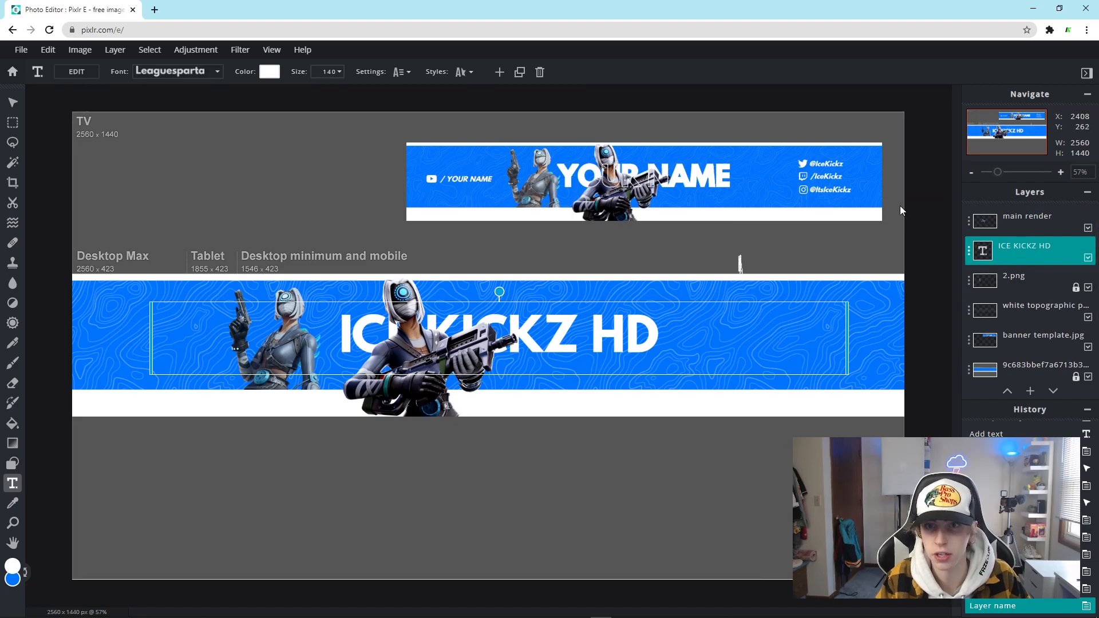
left_click(972, 261)
left_click(921, 433)
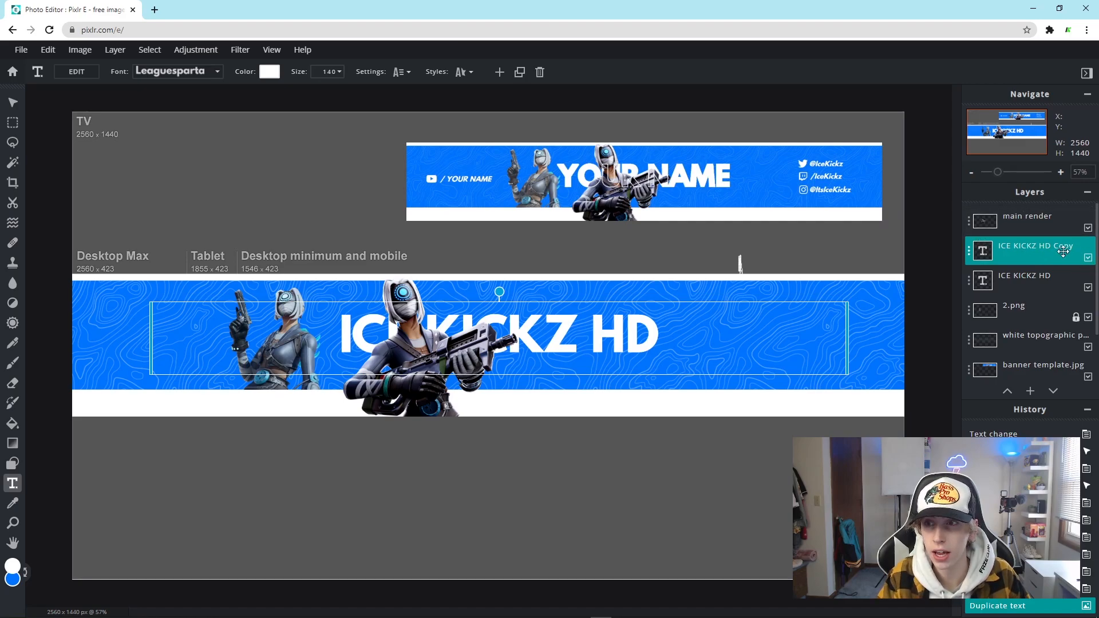
left_click_drag(1060, 252, 1031, 223)
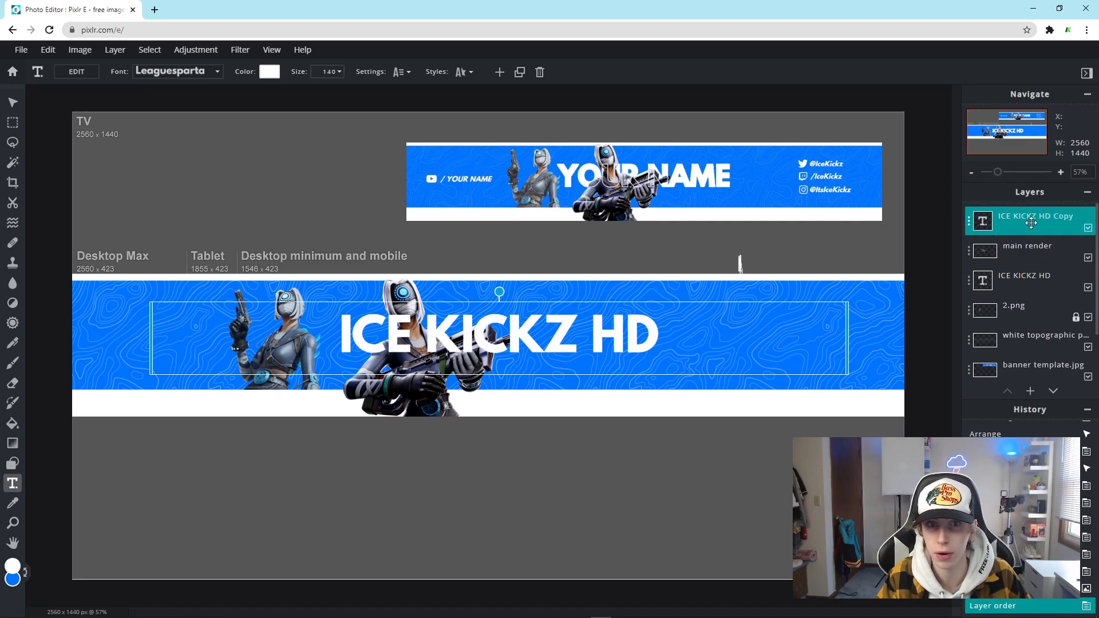
Give the ICE KICKZ HD Copy text a white punched-out outline of size 1
left_click(1036, 289)
left_click(1008, 219)
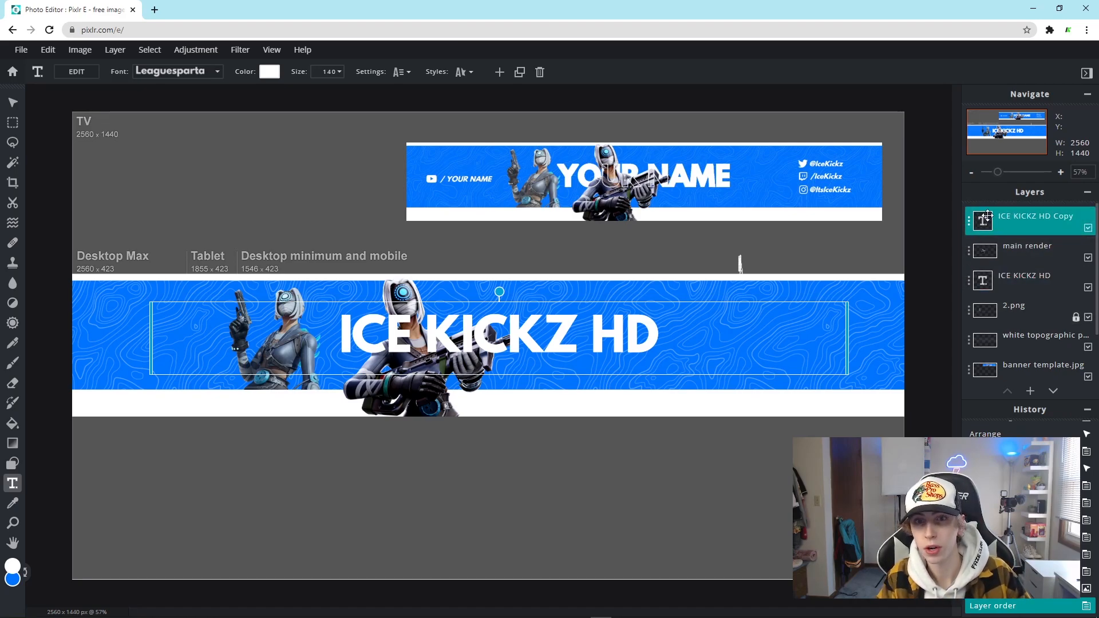
left_click(462, 71)
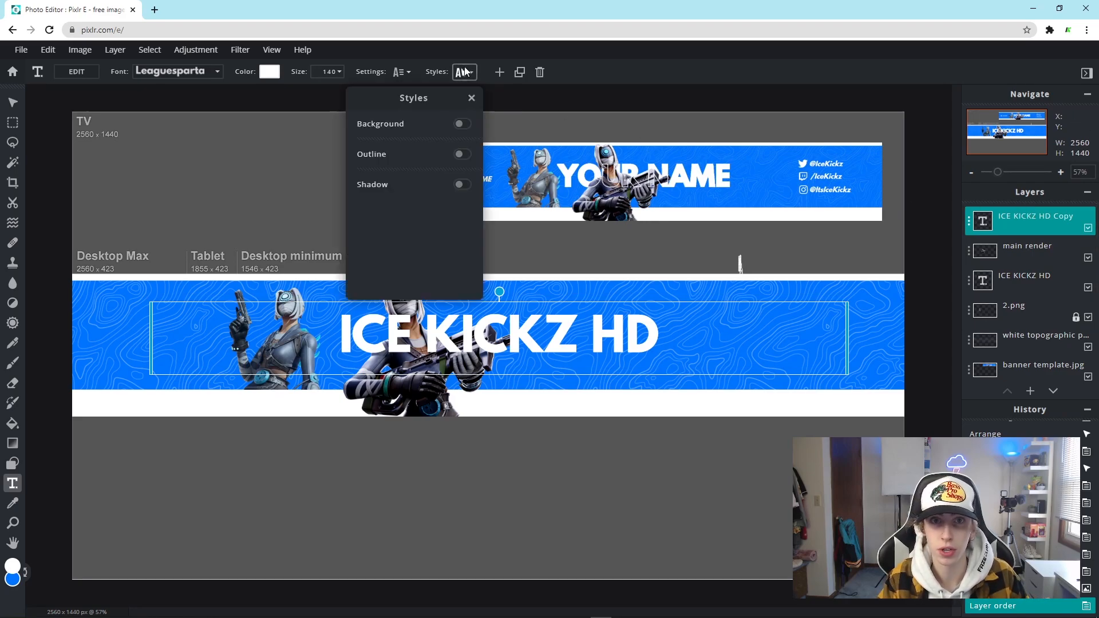
left_click(461, 155)
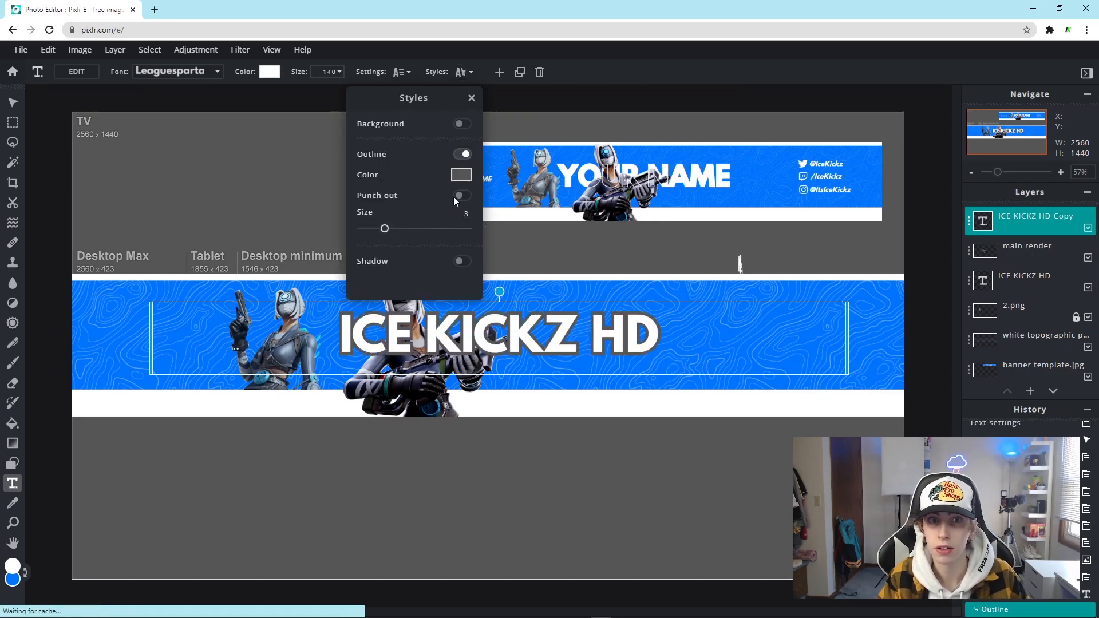
left_click(462, 196)
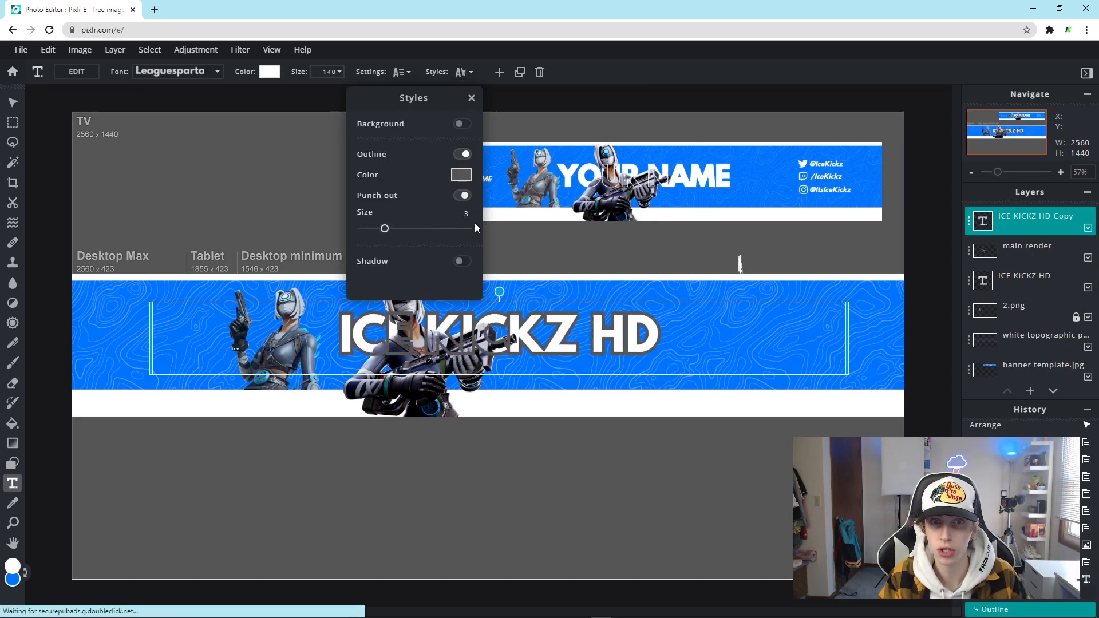
left_click(462, 175)
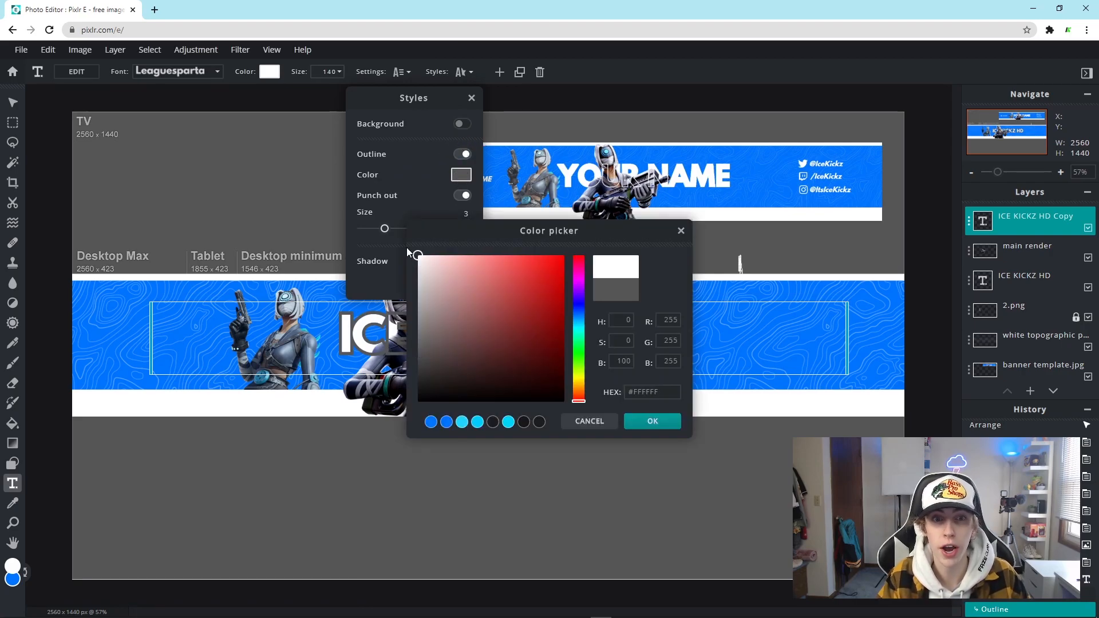
left_click(653, 422)
left_click_drag(384, 231, 352, 239)
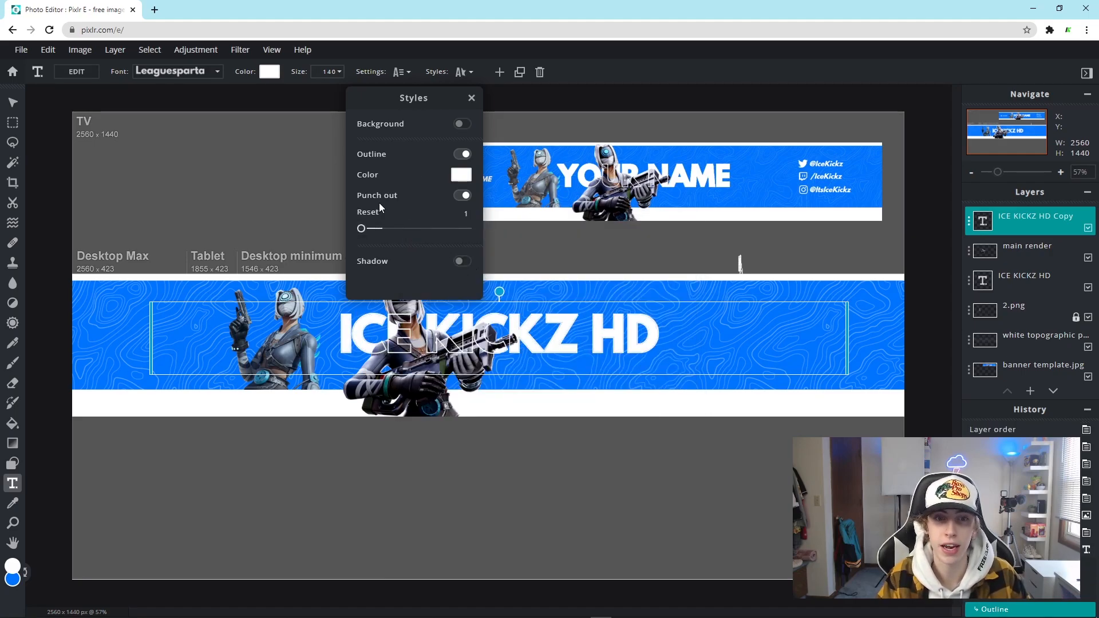
left_click(470, 99)
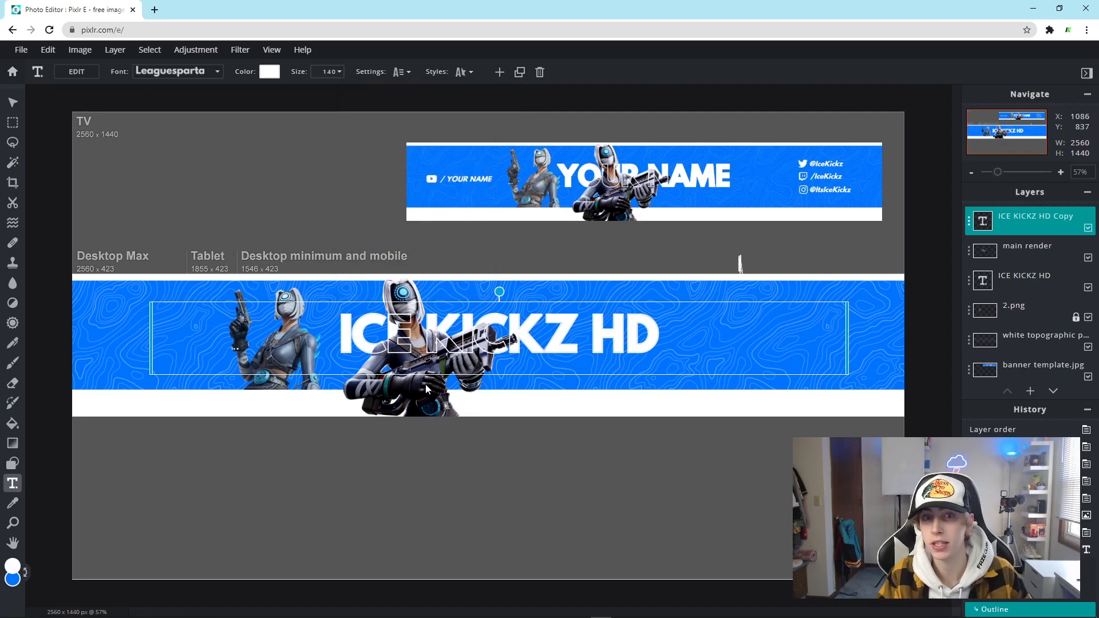
scroll(426, 389, "up", 5)
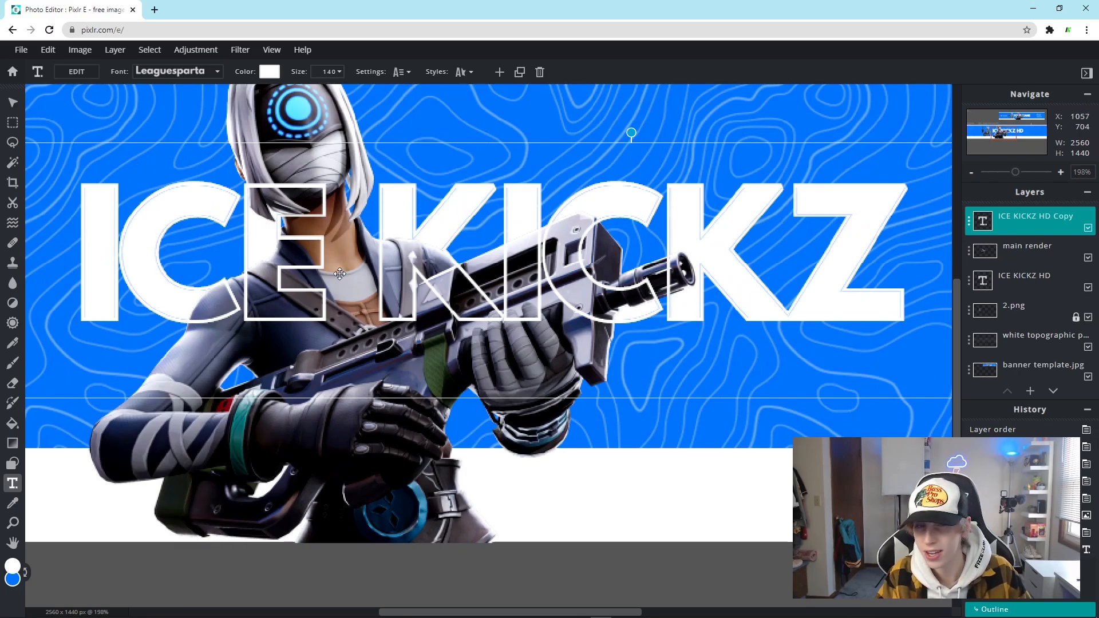
scroll(495, 352, "down", 5)
left_click(733, 546)
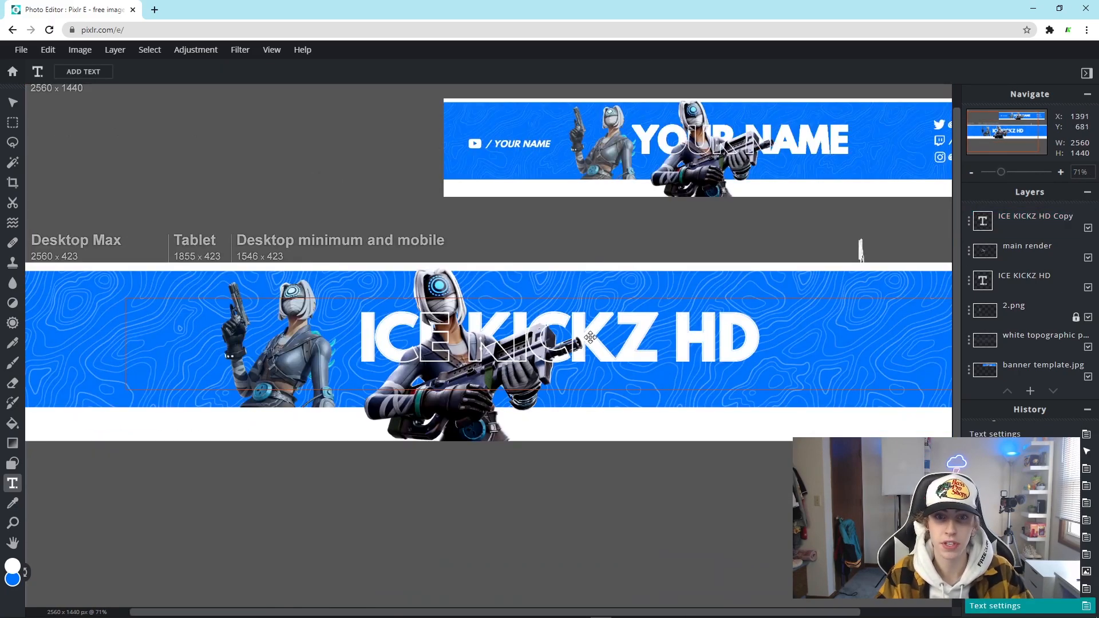
Merge the ICE KICKZ HD Copy layer down into the main render layer and the original ICE KICKZ HD text layer
left_click(677, 337)
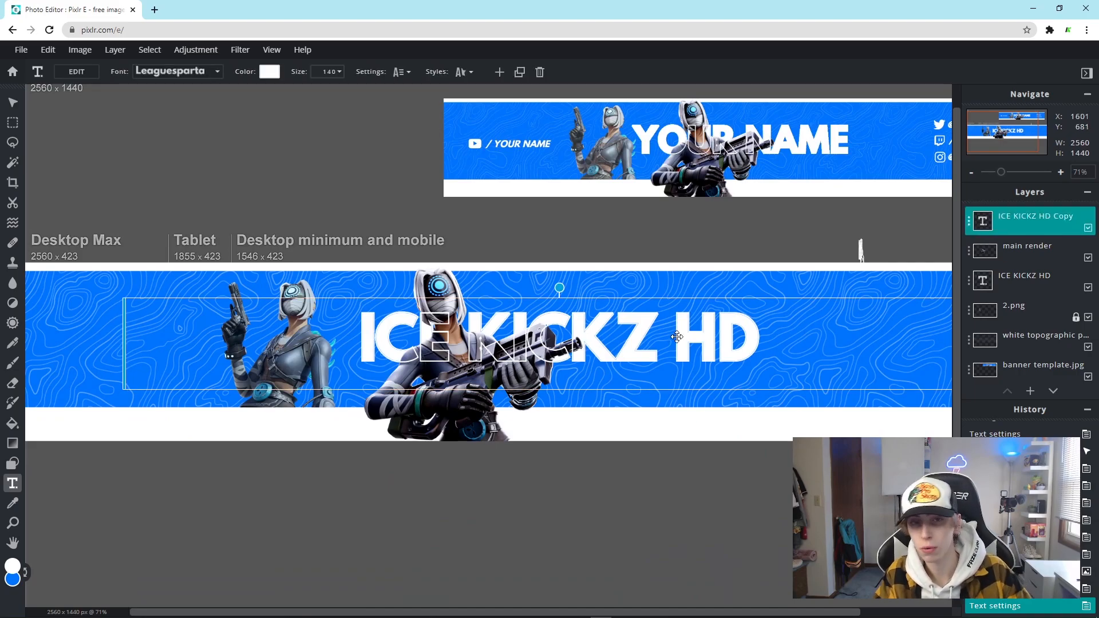
left_click(974, 228)
left_click(1037, 287)
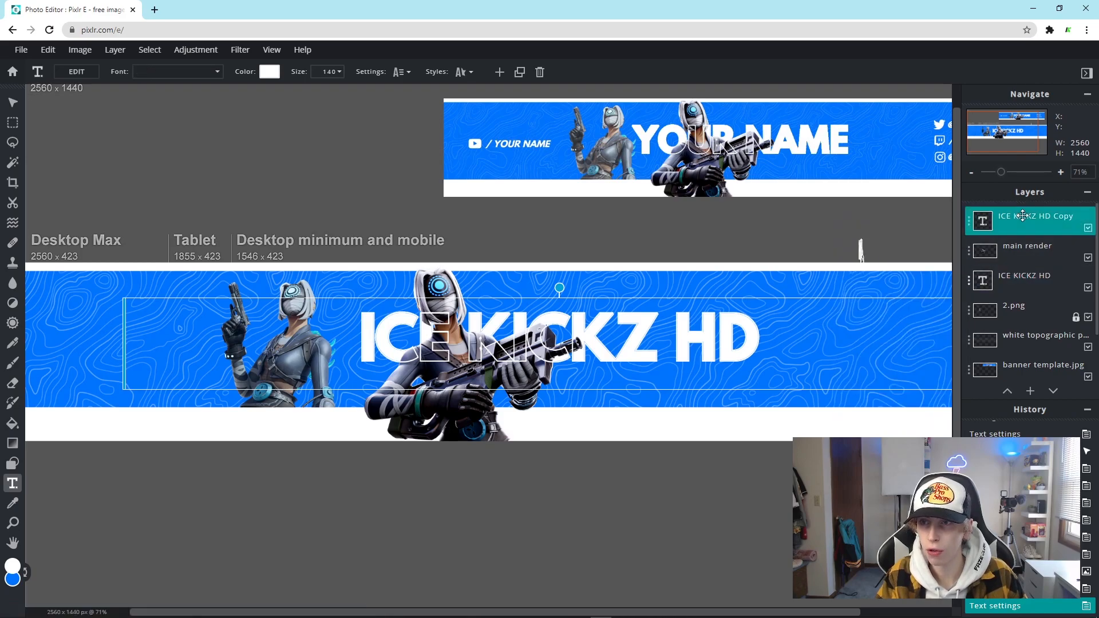
left_click(1022, 216)
left_click(1021, 267)
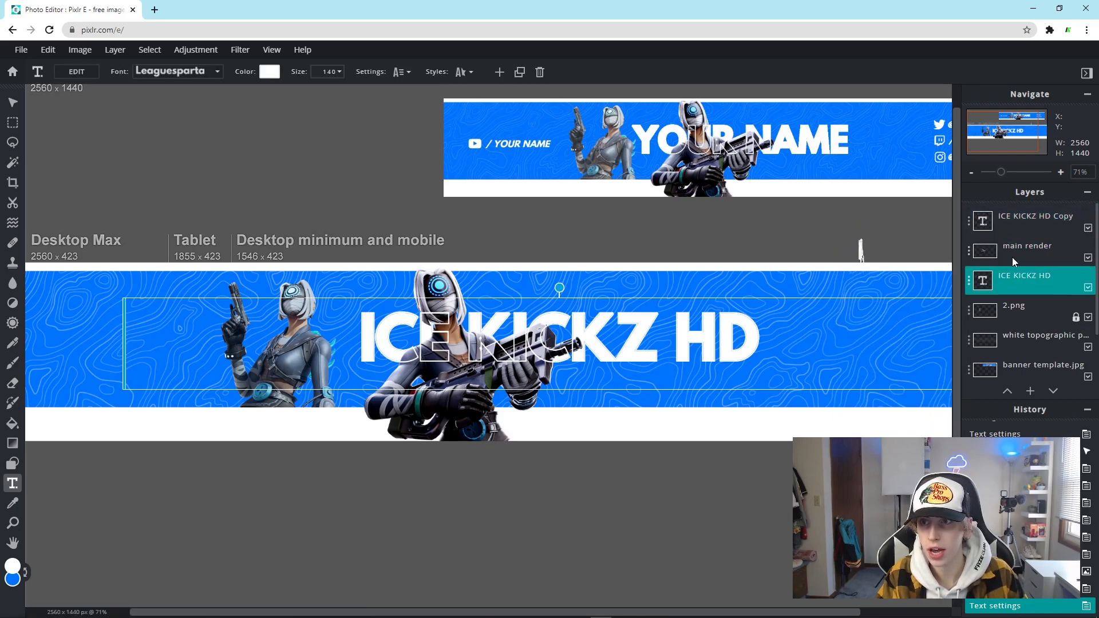
left_click(970, 225)
left_click(971, 225)
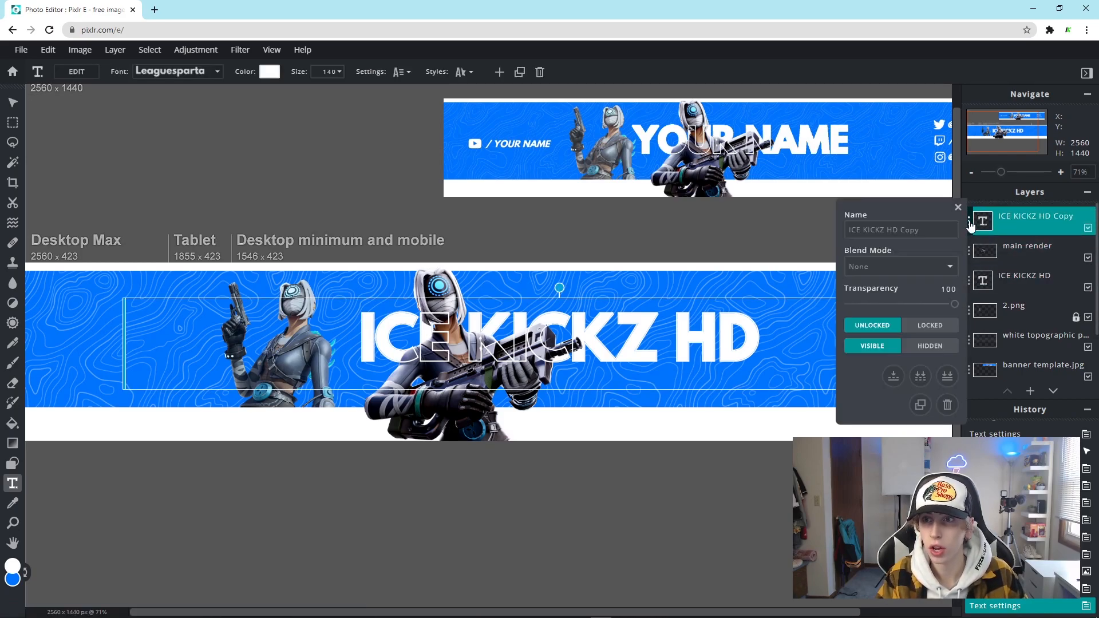
left_click(893, 377)
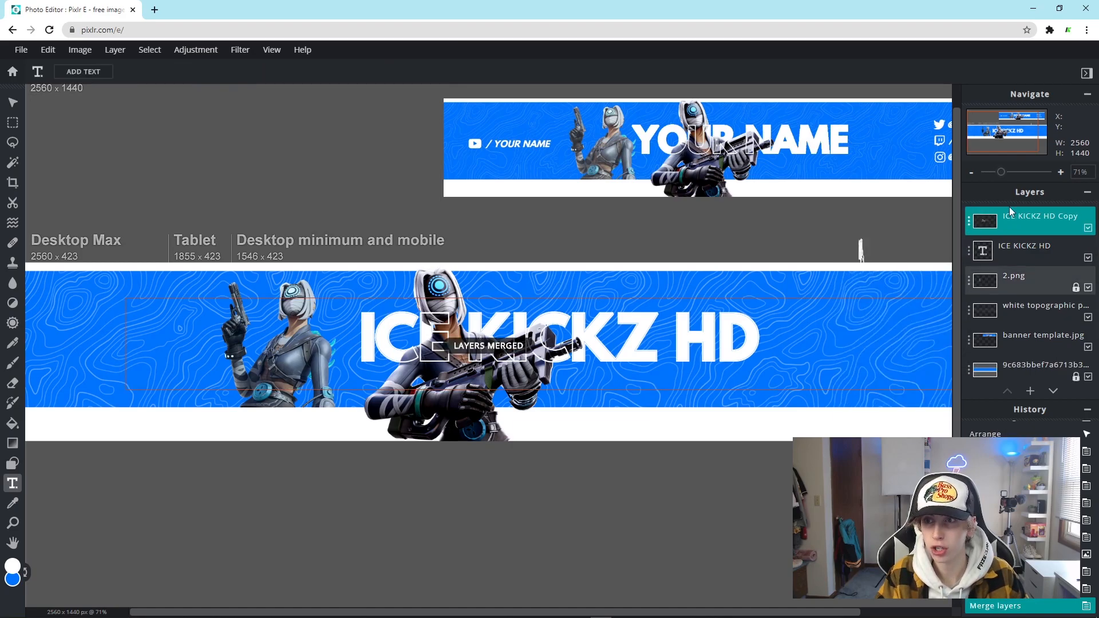
left_click(970, 229)
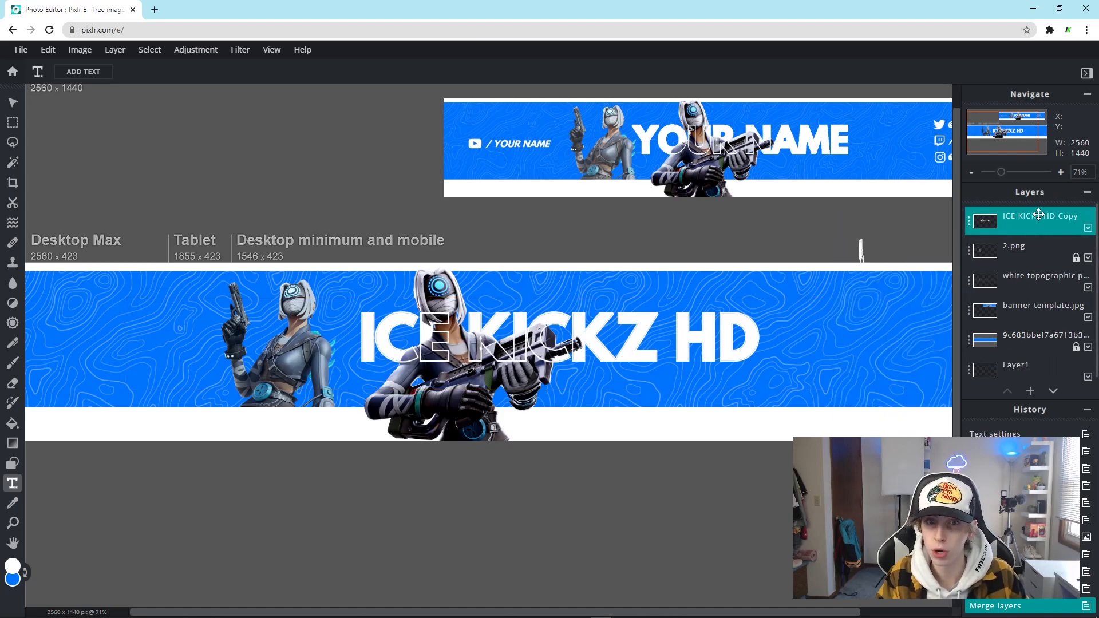
Try moving the merged ICE KICKZ HD Copy layer across the banner twice, undoing each move
left_click(12, 104)
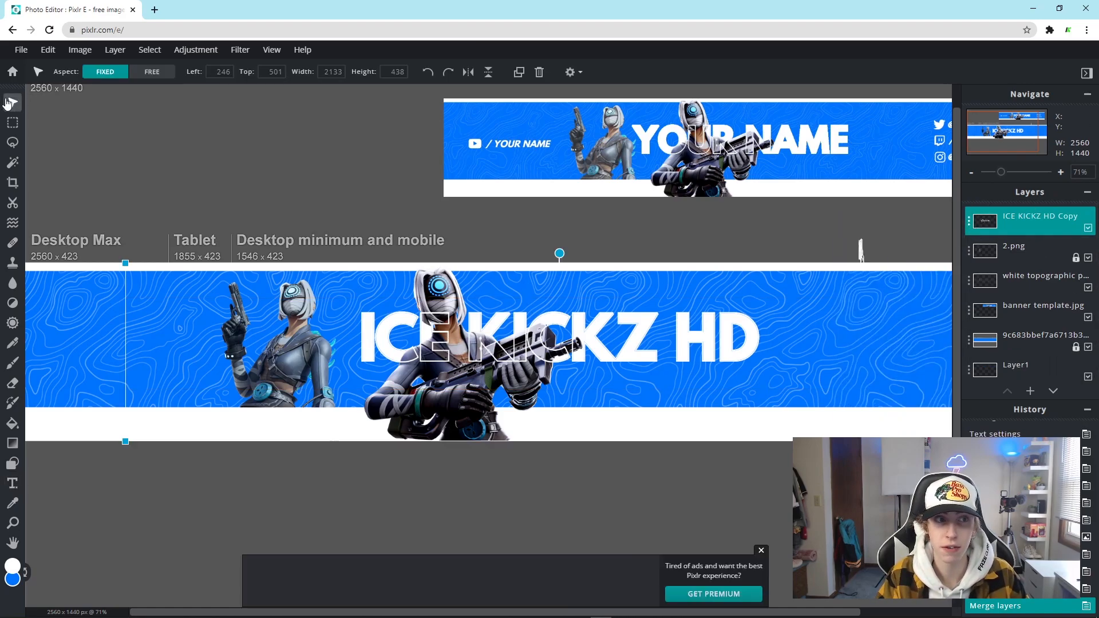
left_click_drag(469, 366, 484, 349)
left_click(48, 49)
left_click(47, 67)
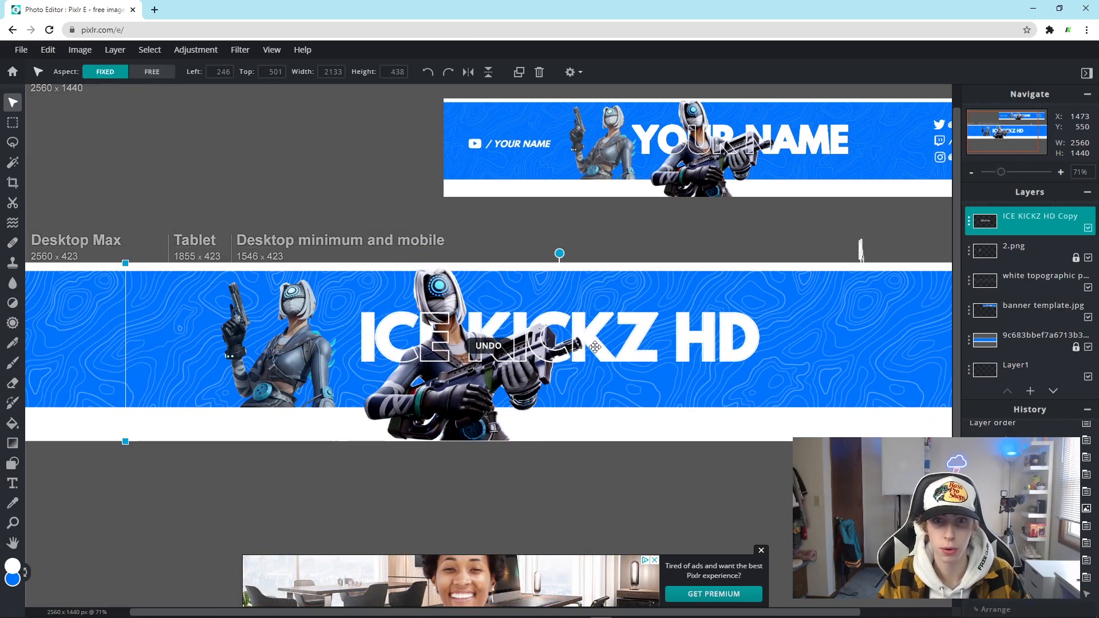
left_click_drag(441, 375, 454, 356)
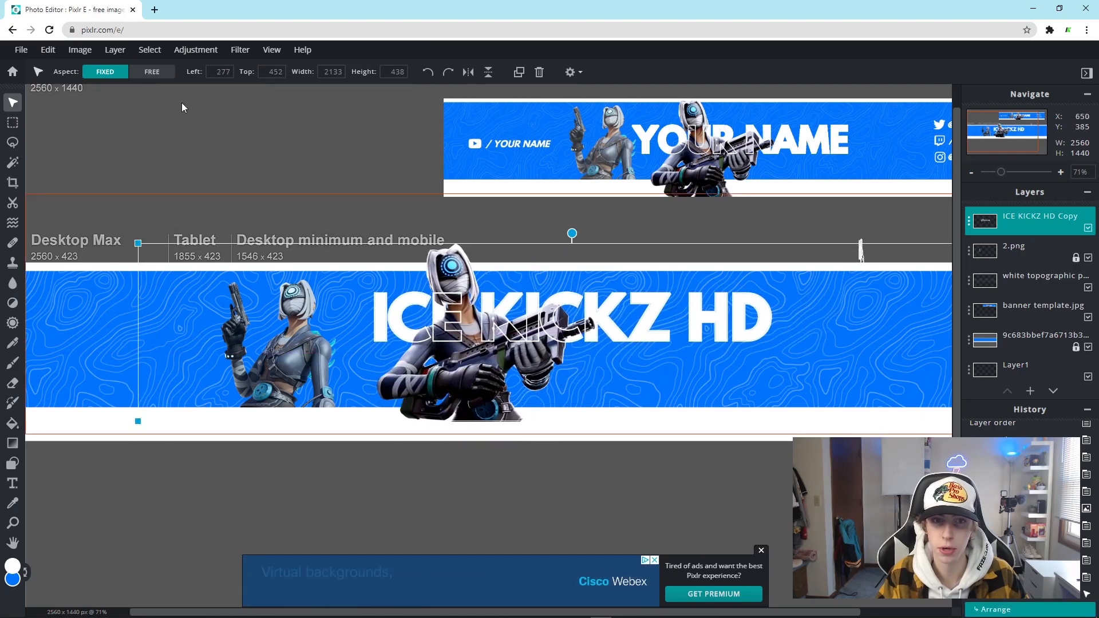
left_click(48, 50)
left_click(62, 72)
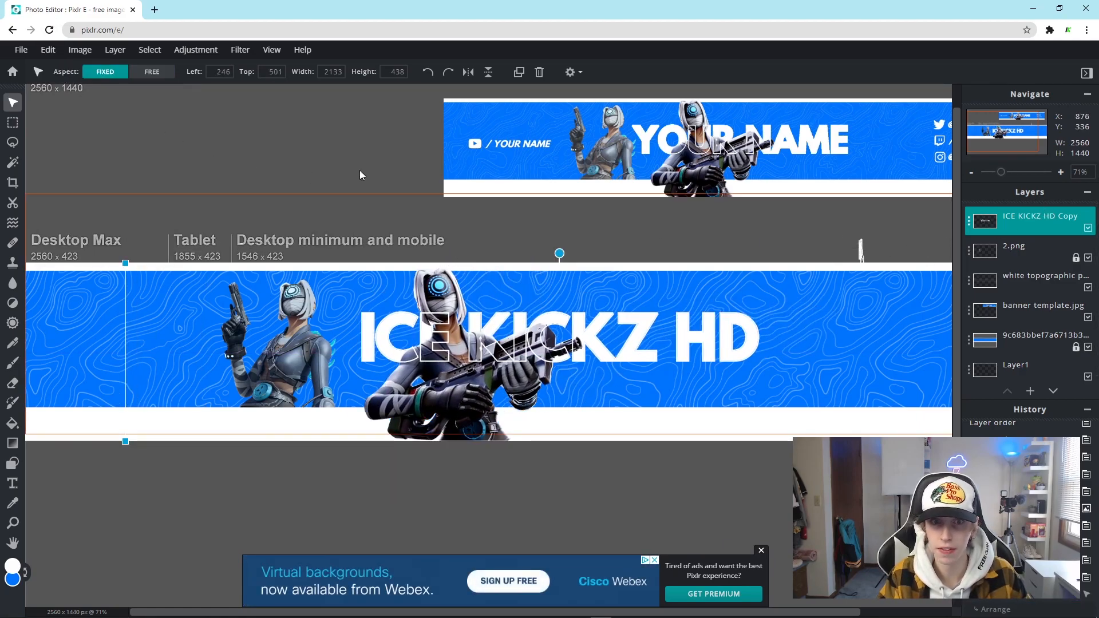
Select the pixels of the merged ICE KICKZ HD Copy layer
left_click(150, 51)
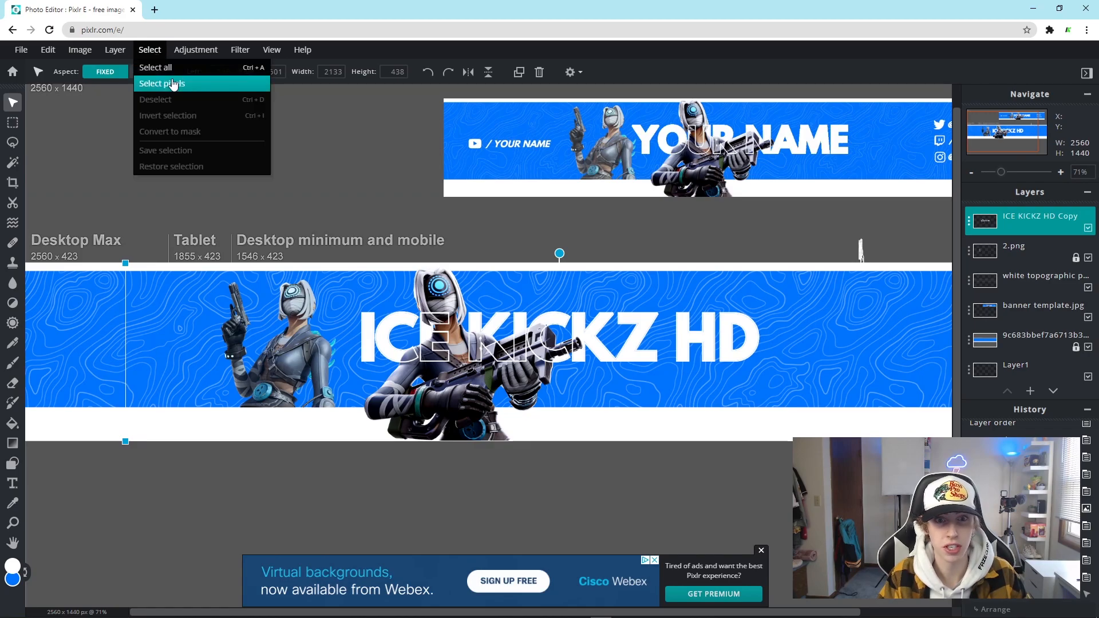
left_click(173, 84)
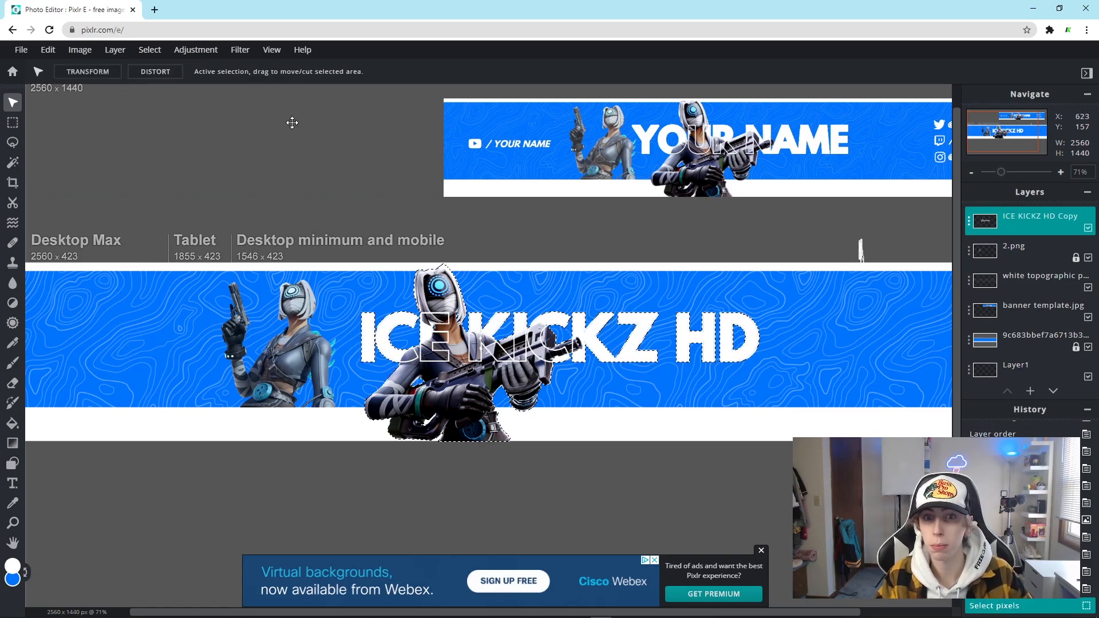
scroll(521, 416, "up", 3)
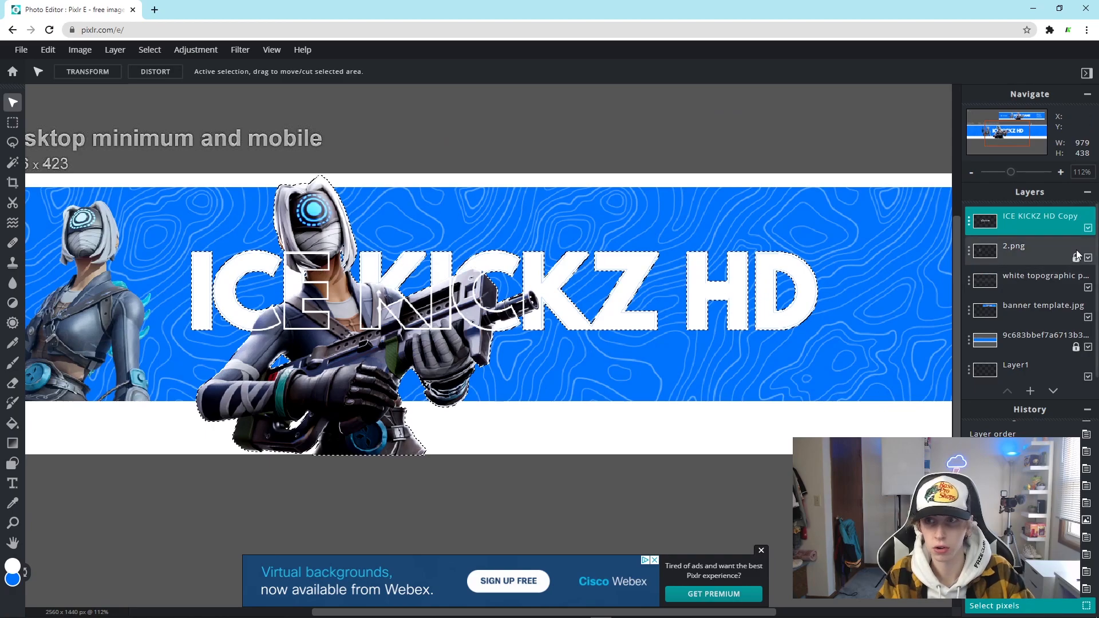
scroll(379, 308, "down", 1)
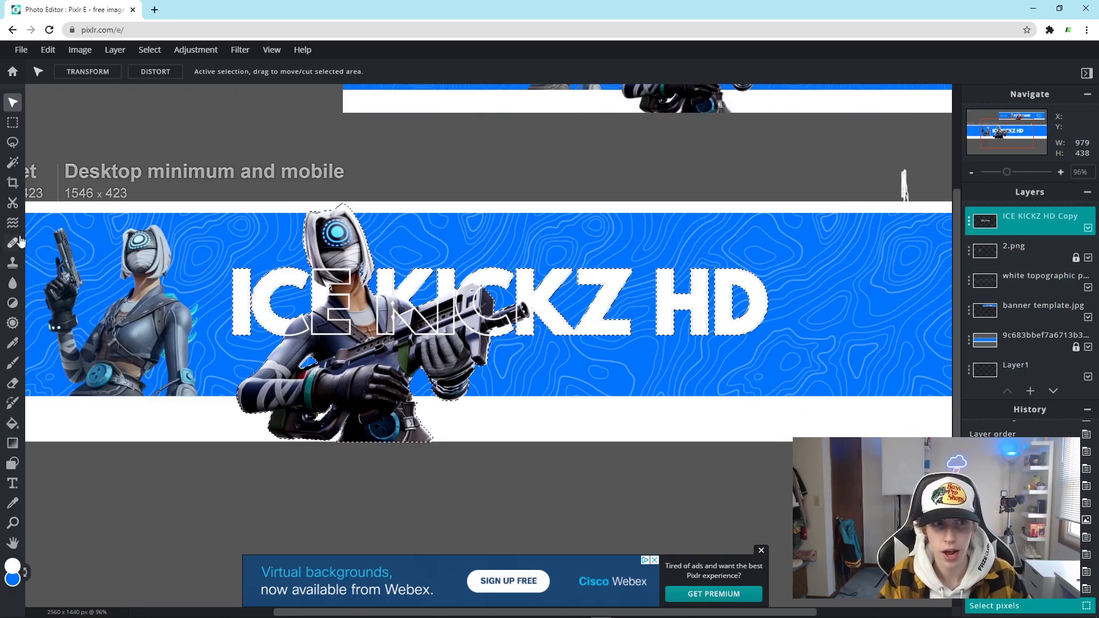
Choose the Brush tool with a much smaller tip and start painting white over the thin seams in the letter D
left_click(12, 365)
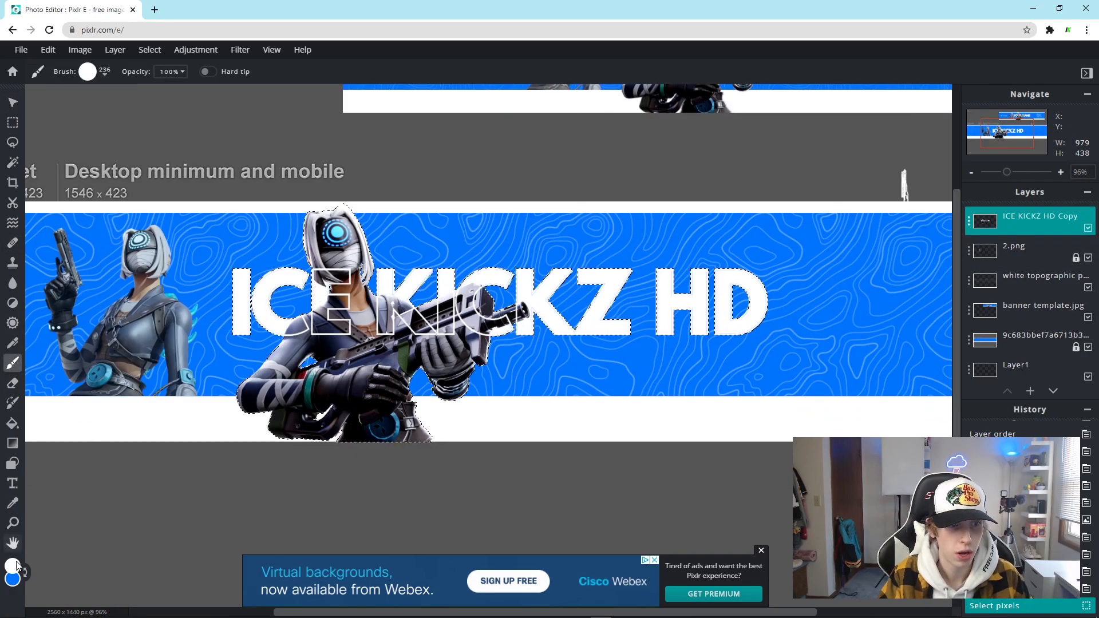
left_click(103, 73)
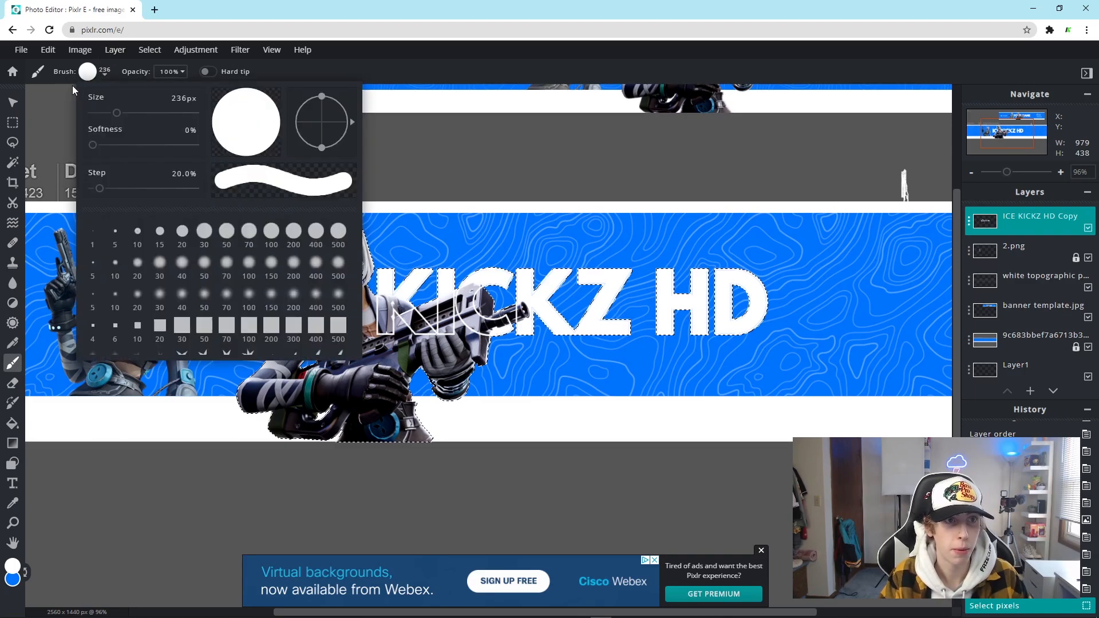
left_click_drag(115, 114, 93, 114)
left_click(510, 166)
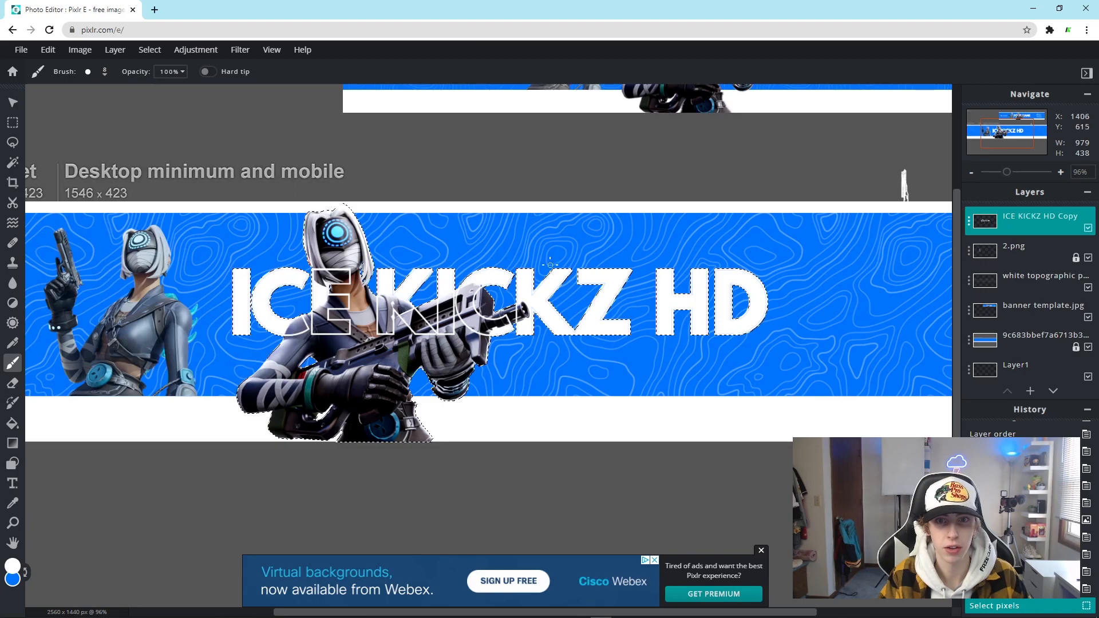
scroll(719, 404, "up", 6)
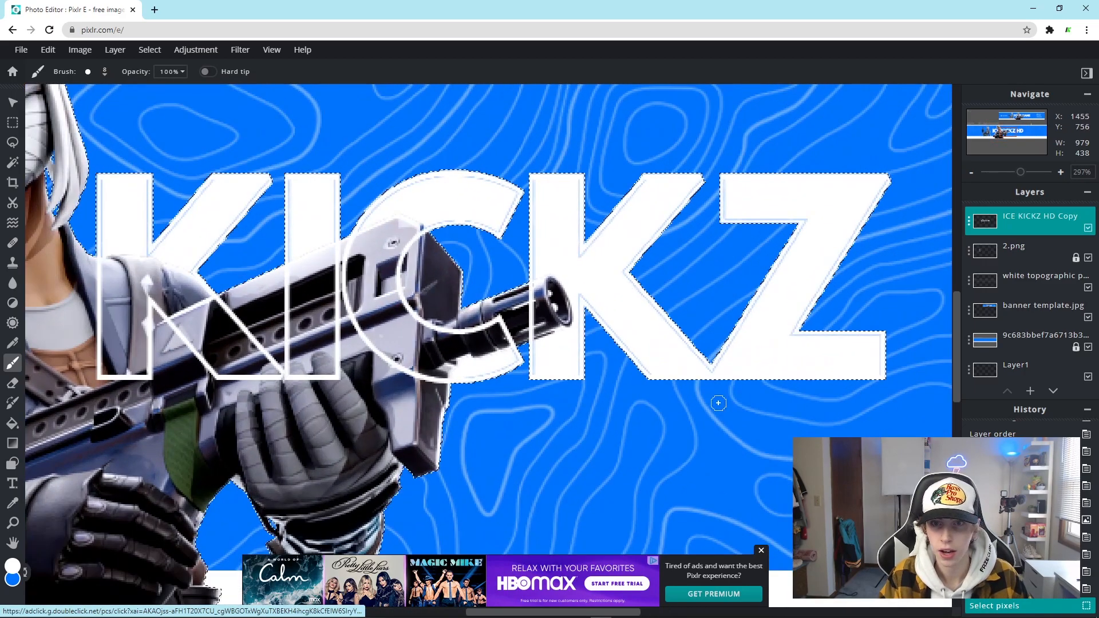
left_click(761, 550)
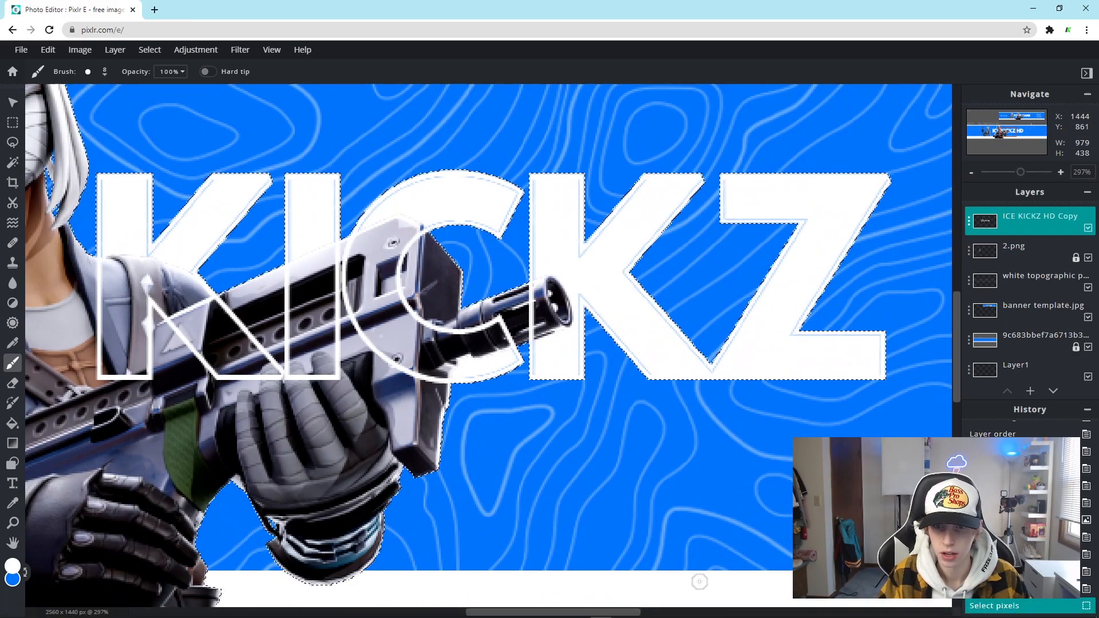
left_click_drag(634, 613, 723, 615)
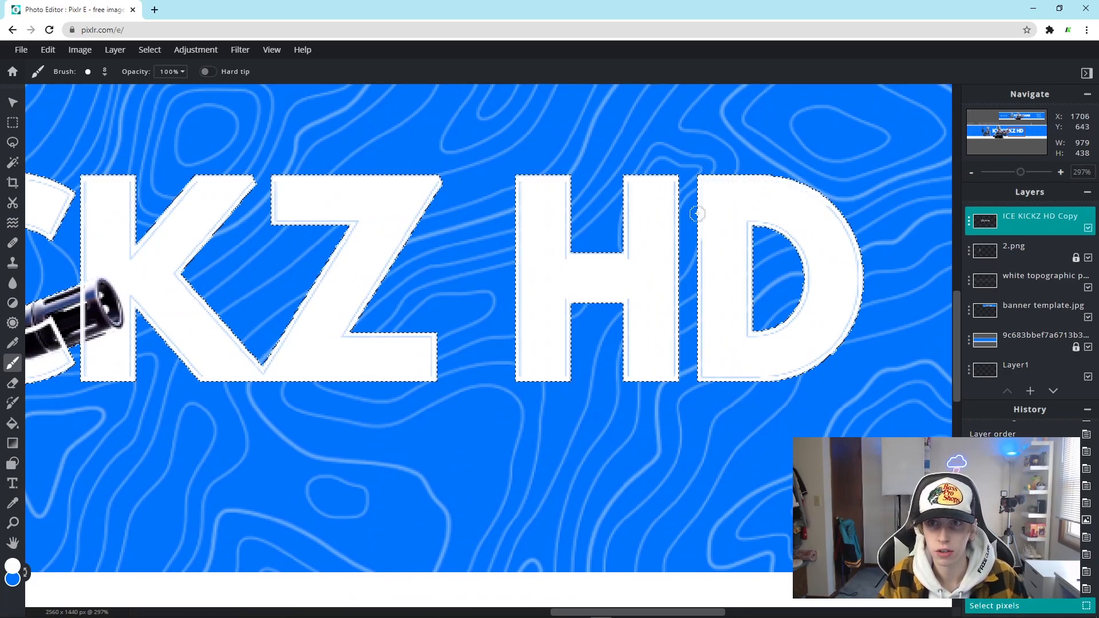
left_click(852, 268)
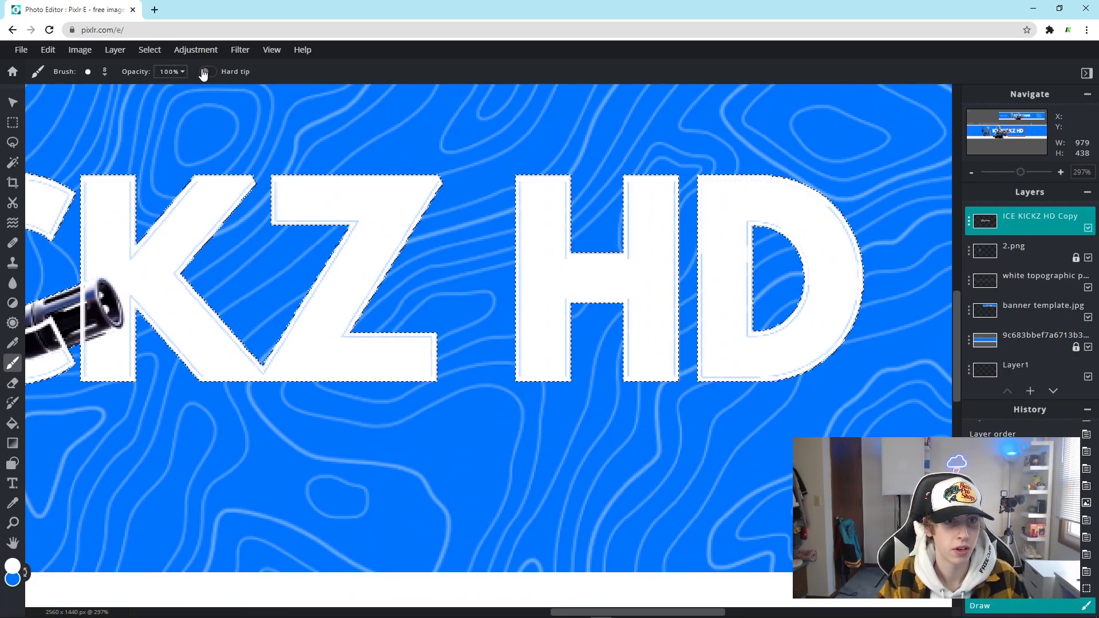
Enlarge the brush to 63 px and paint white over the remaining seams in HD and the final K and Z
left_click(89, 71)
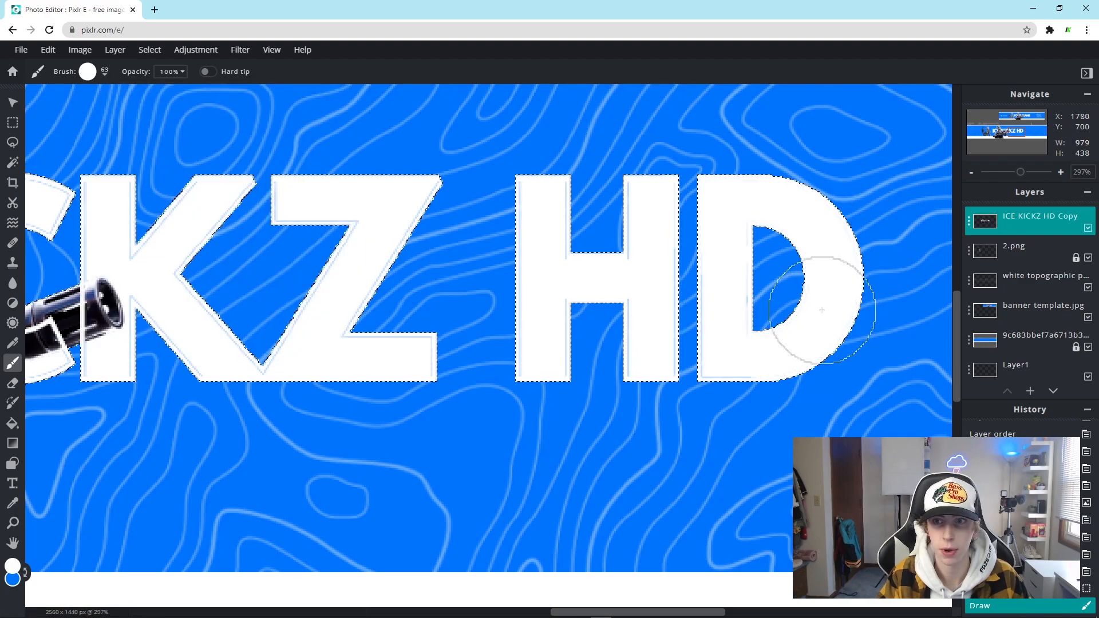
mouse_move(822, 294)
left_mouse_down()
mouse_move(841, 193)
mouse_move(739, 261)
mouse_move(701, 210)
mouse_move(719, 191)
mouse_move(684, 287)
mouse_move(657, 250)
mouse_move(616, 260)
mouse_move(656, 405)
mouse_move(545, 328)
mouse_move(494, 260)
mouse_move(498, 180)
mouse_move(579, 361)
mouse_move(531, 268)
mouse_move(518, 318)
mouse_move(547, 379)
left_mouse_up()
mouse_move(432, 362)
left_mouse_down()
mouse_move(316, 302)
mouse_move(332, 307)
mouse_move(275, 224)
mouse_move(238, 279)
mouse_move(215, 243)
mouse_move(170, 220)
mouse_move(160, 199)
left_mouse_up()
Reduce the brush size to 13 px and fill the thin seams in the I and C of ICE with white
left_click_drag(661, 613, 573, 615)
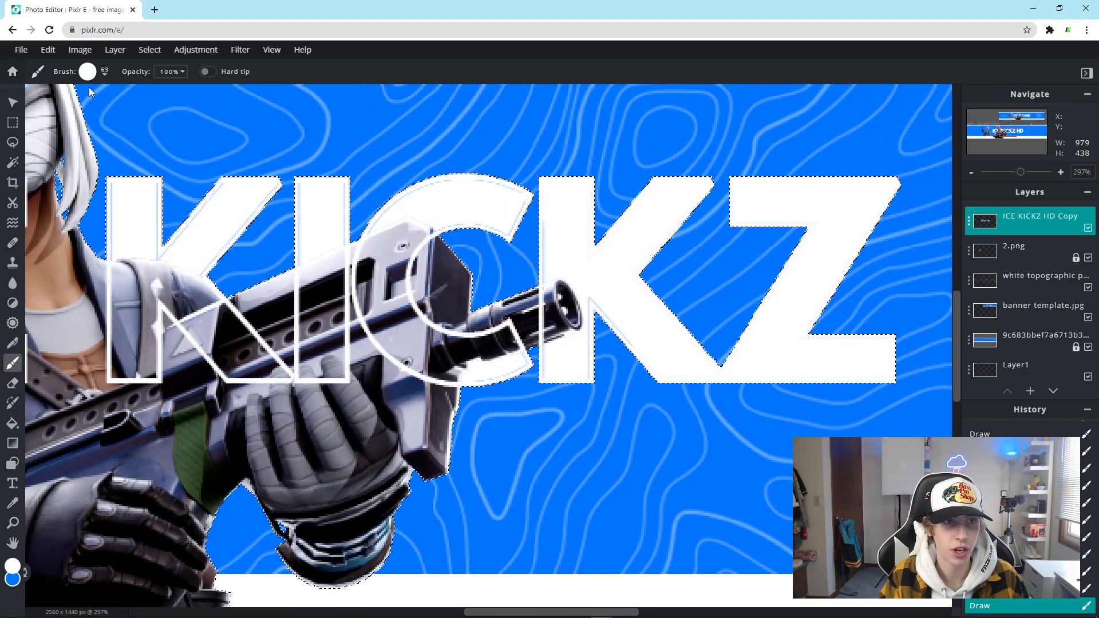
left_click(105, 72)
left_click_drag(97, 108, 92, 114)
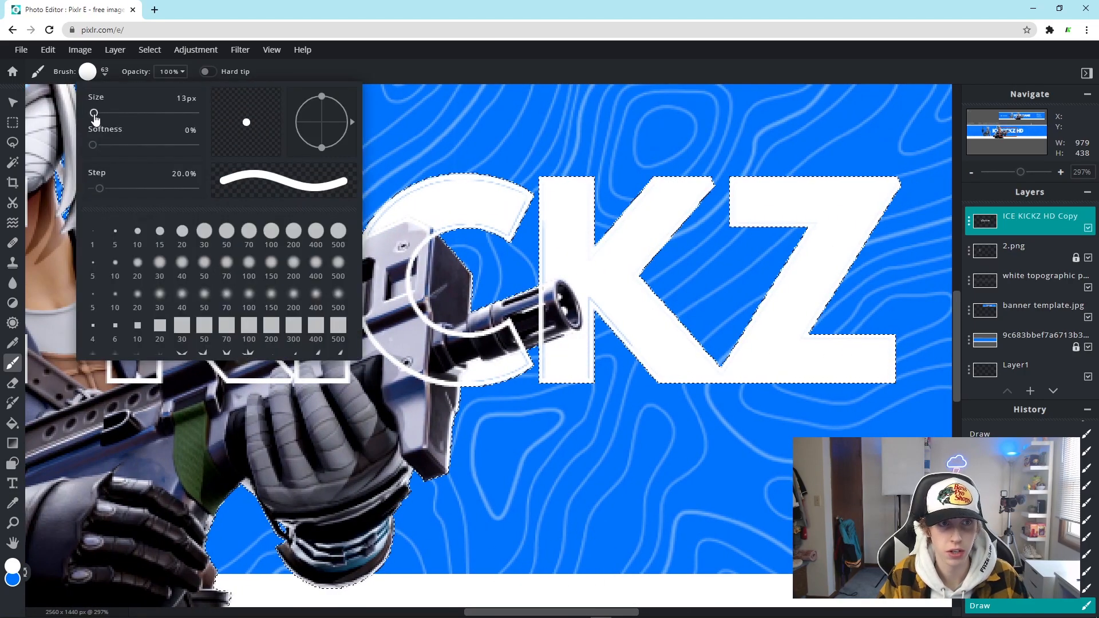
left_click(453, 58)
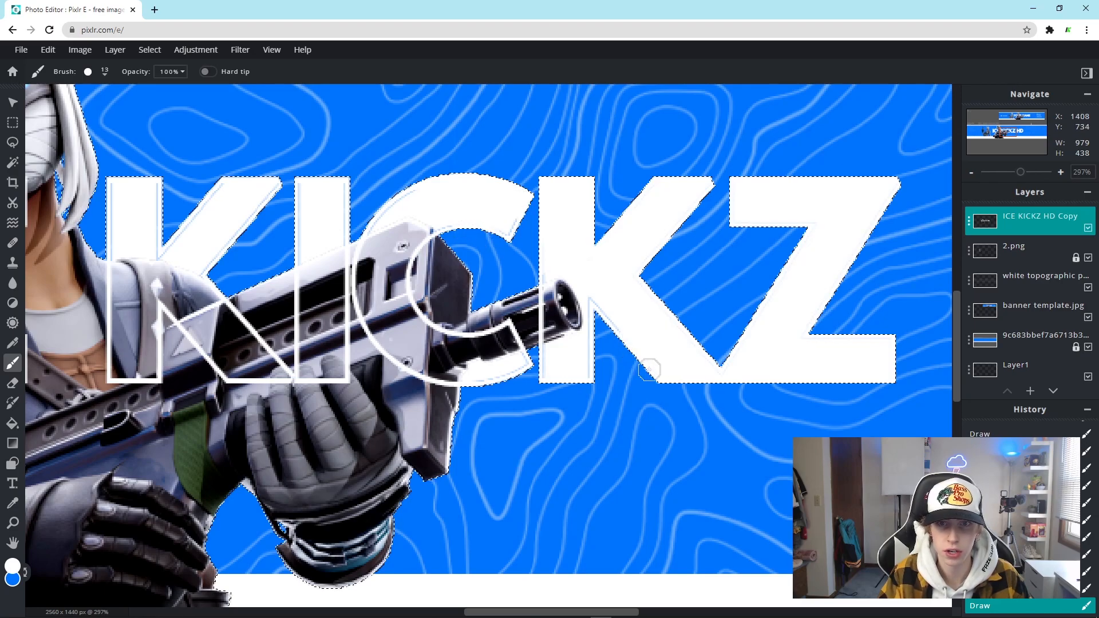
scroll(649, 369, "left", 8)
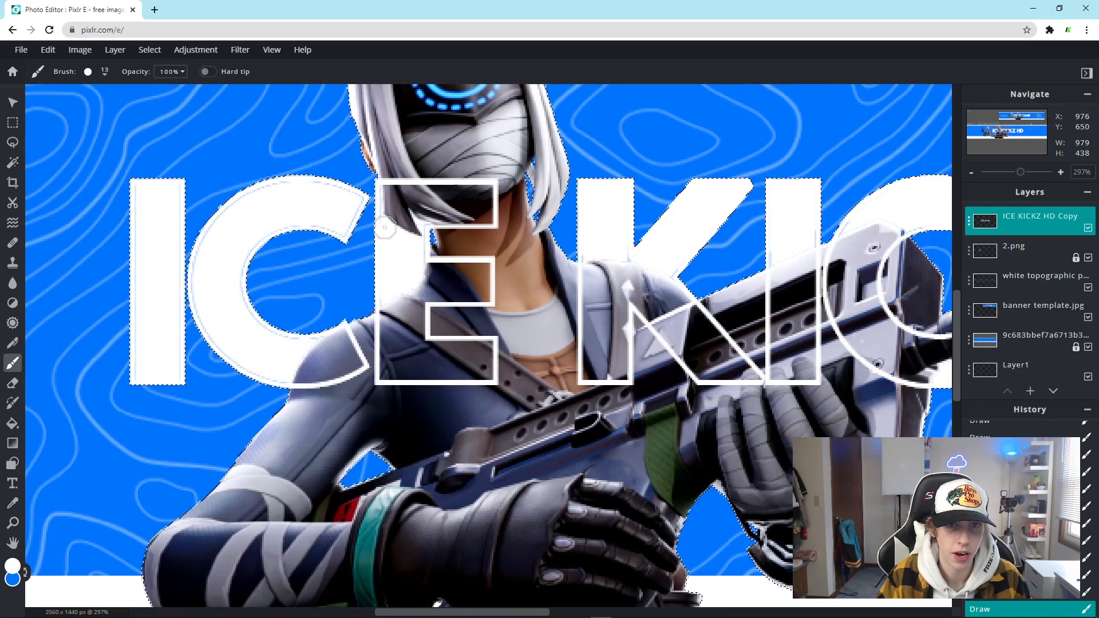
mouse_move(350, 196)
left_mouse_down()
mouse_move(304, 181)
mouse_move(217, 336)
left_mouse_up()
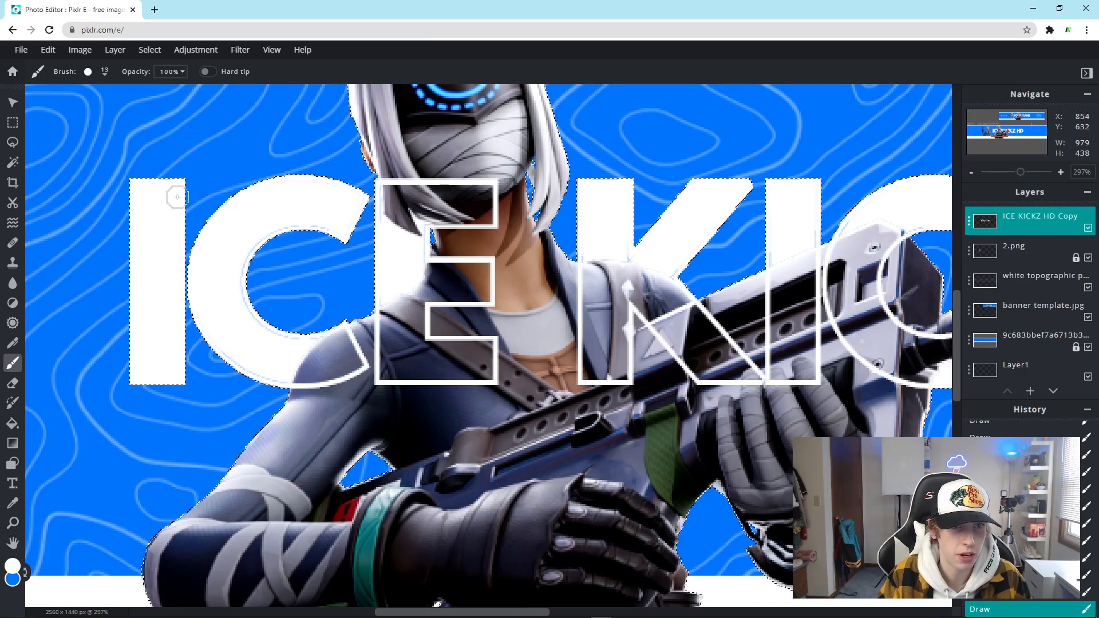
Deselect the layer's pixels
scroll(254, 372, "down", 4)
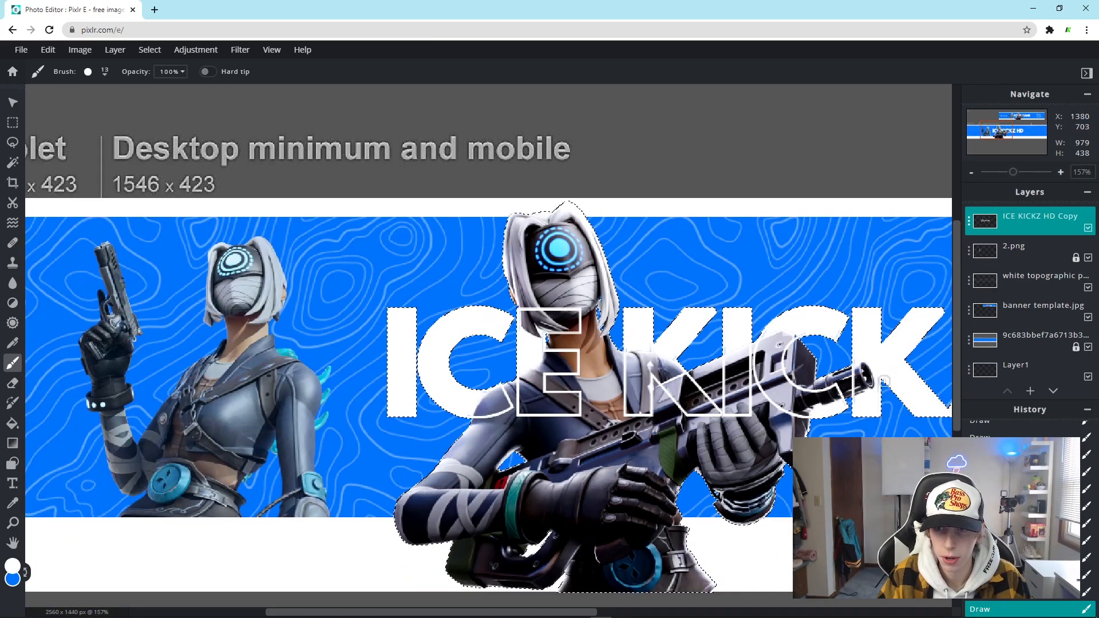
scroll(885, 380, "down", 4)
left_click(150, 50)
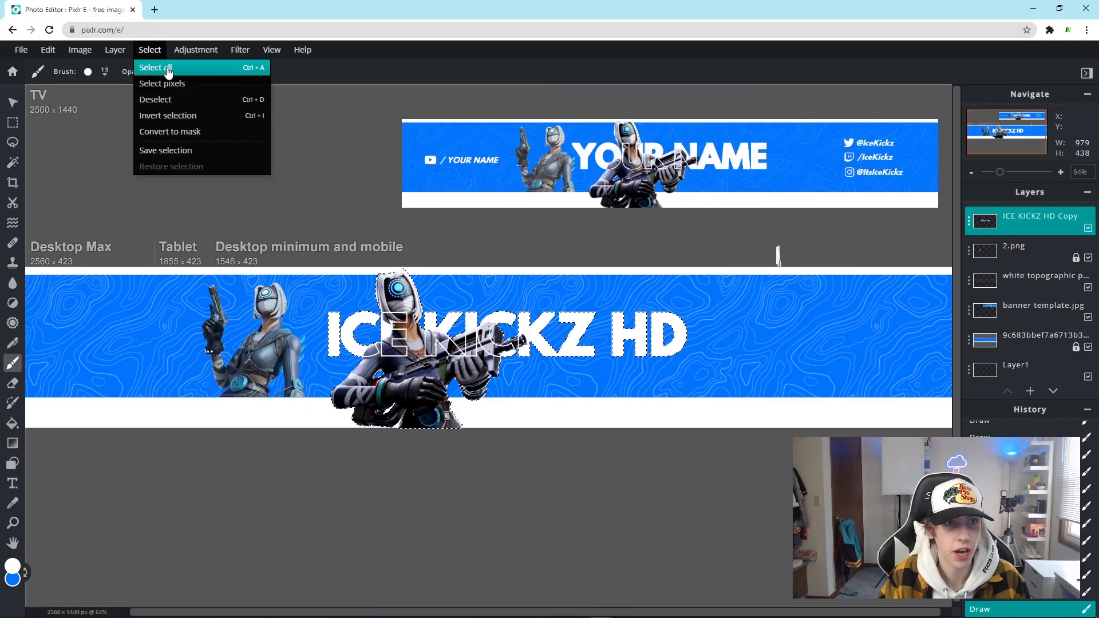
left_click(166, 99)
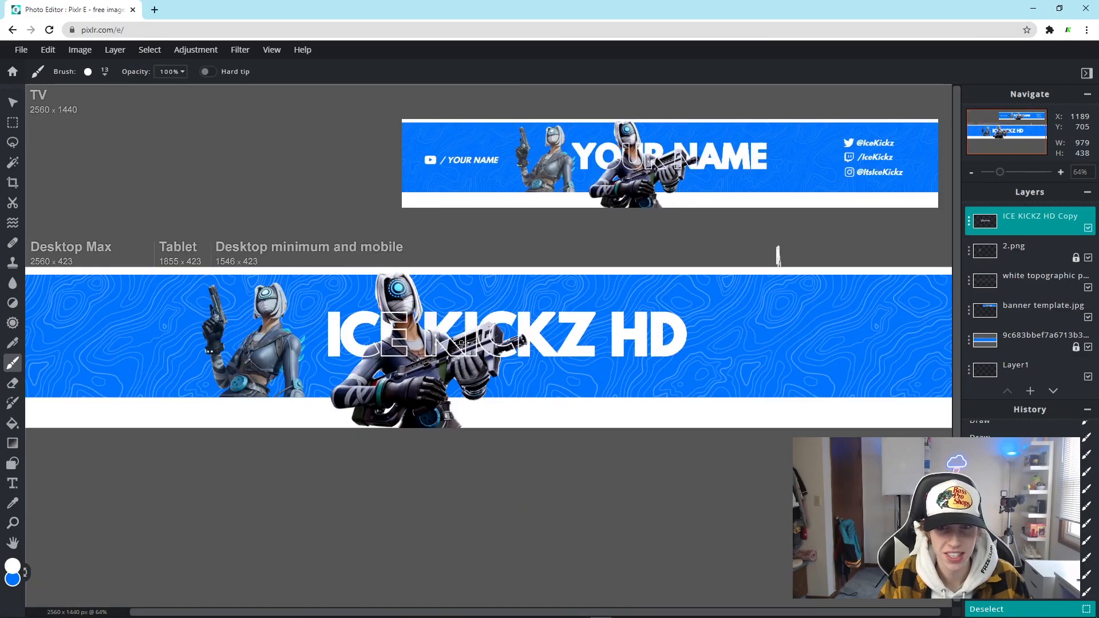
scroll(534, 360, "up", 1)
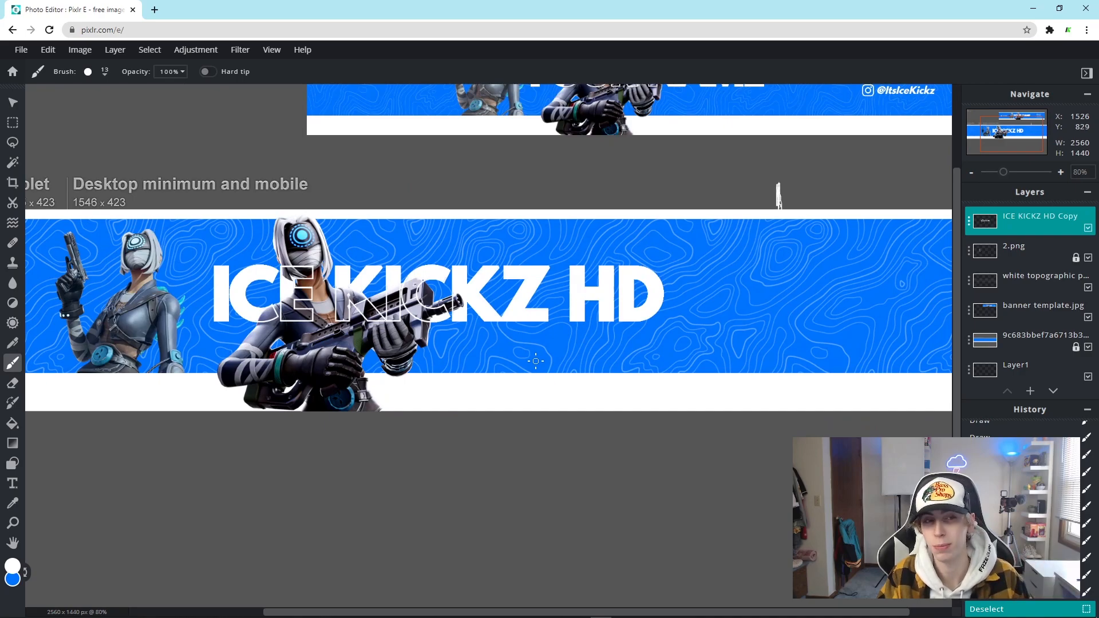
left_click_drag(461, 613, 386, 613)
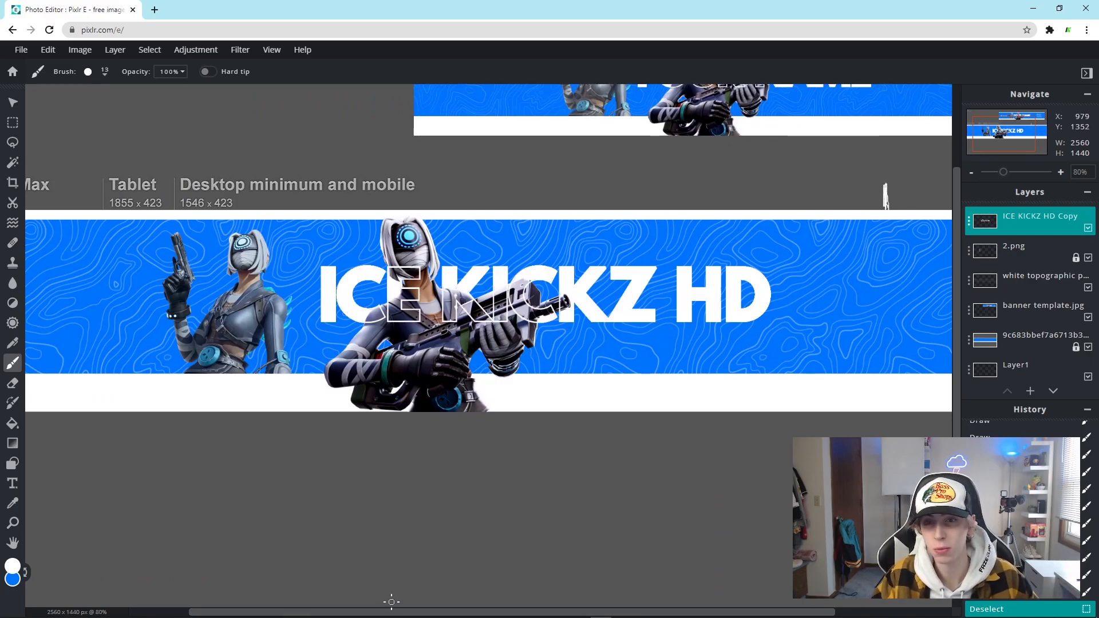
scroll(583, 123, "down", 5)
scroll(569, 322, "up", 2)
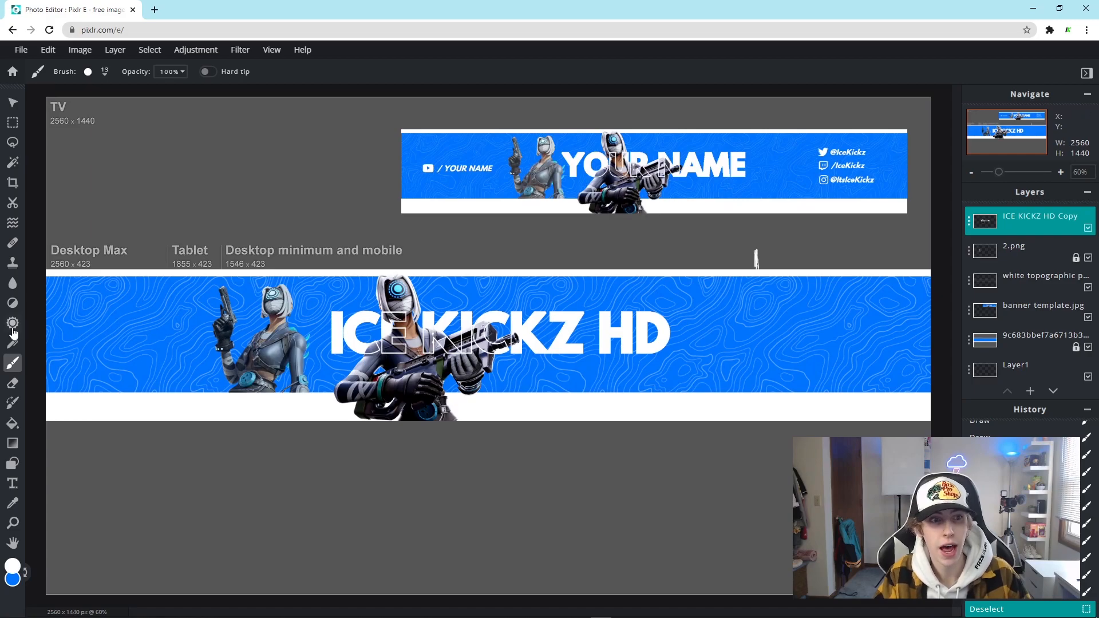
Add the images twitch white (1), twitter white (1) and instagram white (1) from the Desktop as new layers
left_click(13, 102)
left_click(115, 49)
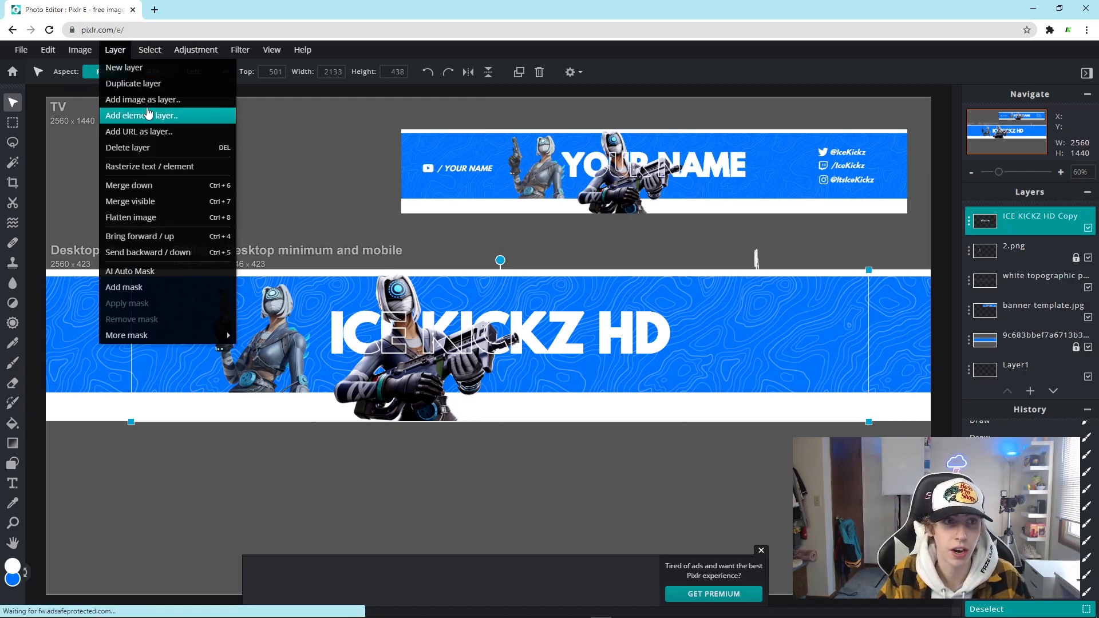
left_click(147, 111)
scroll(375, 340, "down", 10)
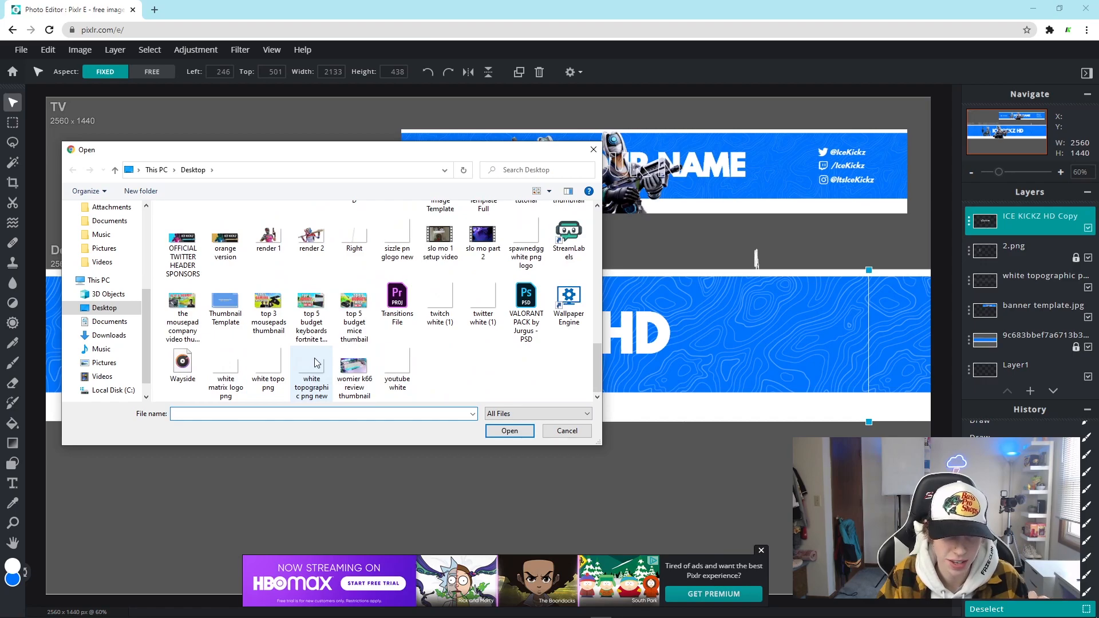
double_click(449, 297)
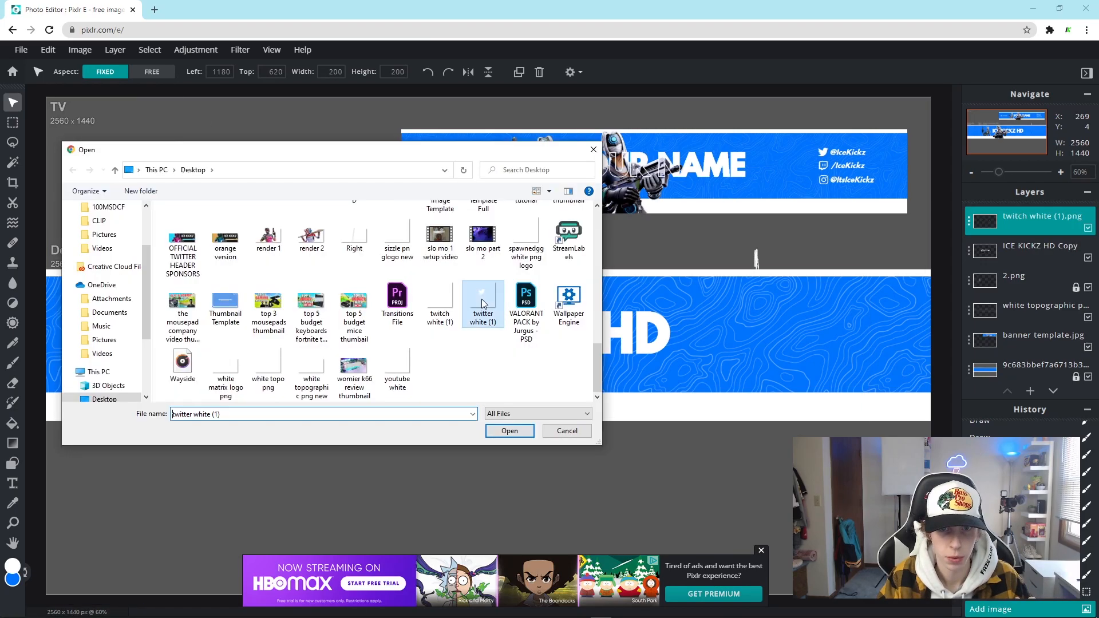
double_click(482, 299)
double_click(228, 297)
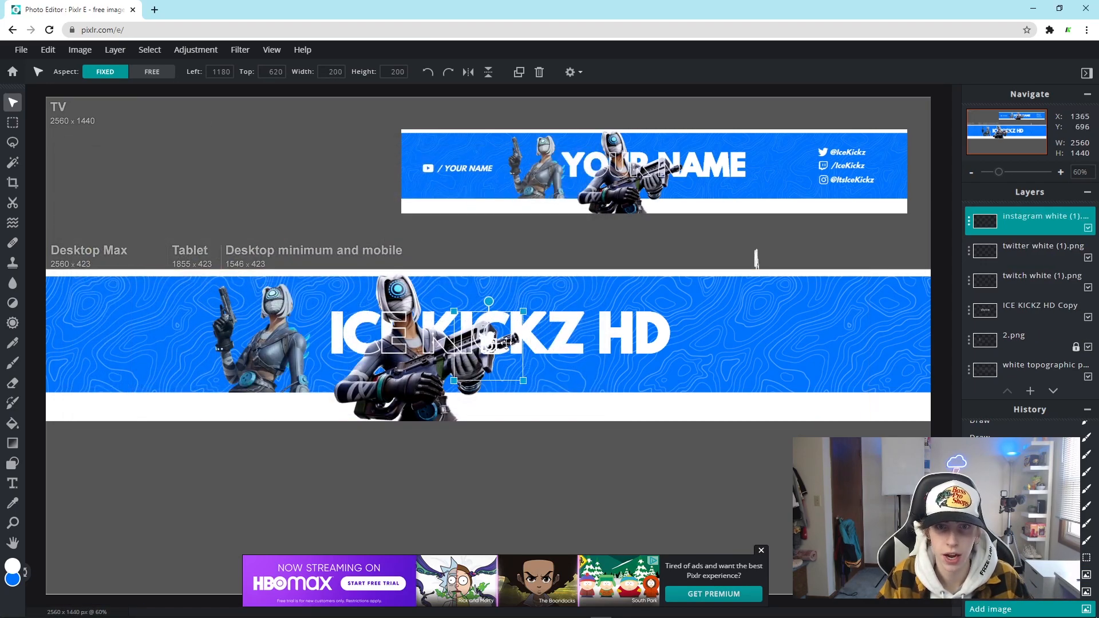
Move the Instagram, Twitter and Twitch icons off the main render to the blue area right of HD, one below another
left_click_drag(507, 342, 737, 334)
left_click_drag(490, 339, 760, 339)
left_click(490, 346)
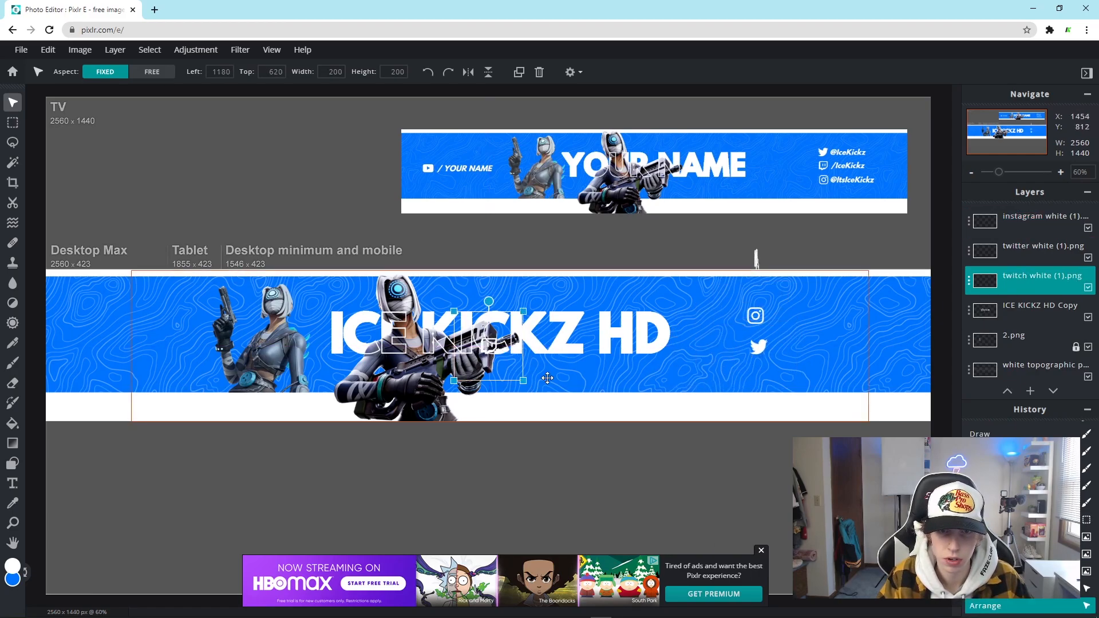
left_click_drag(490, 372, 759, 396)
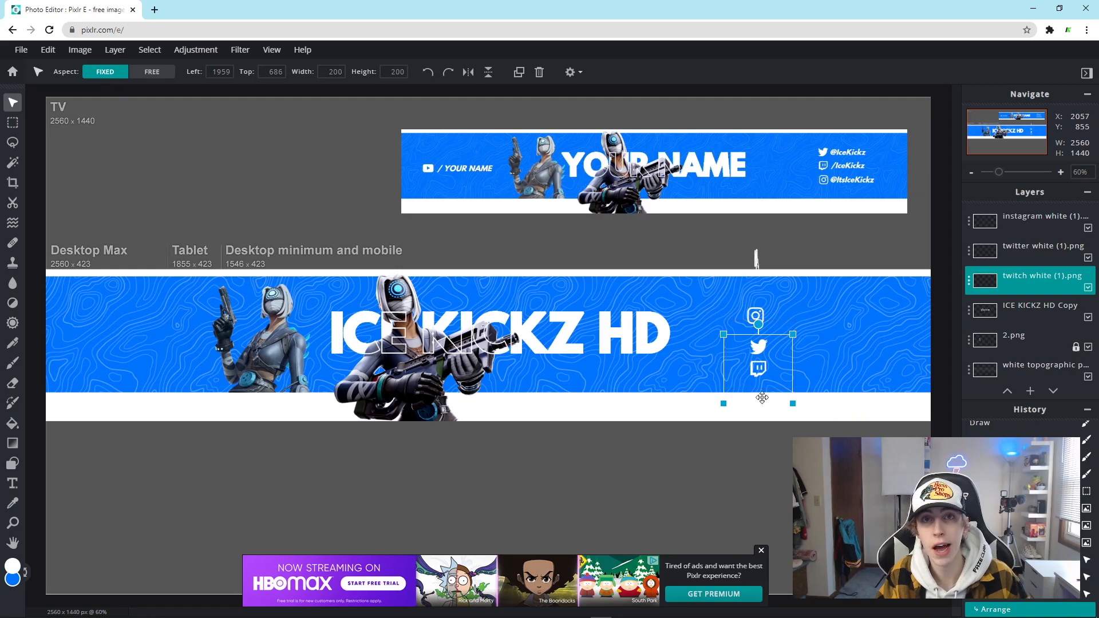
Rearrange the social icons into an evenly spaced column beyond HD, with Twitter first, Twitch second and Instagram third
left_click(875, 322)
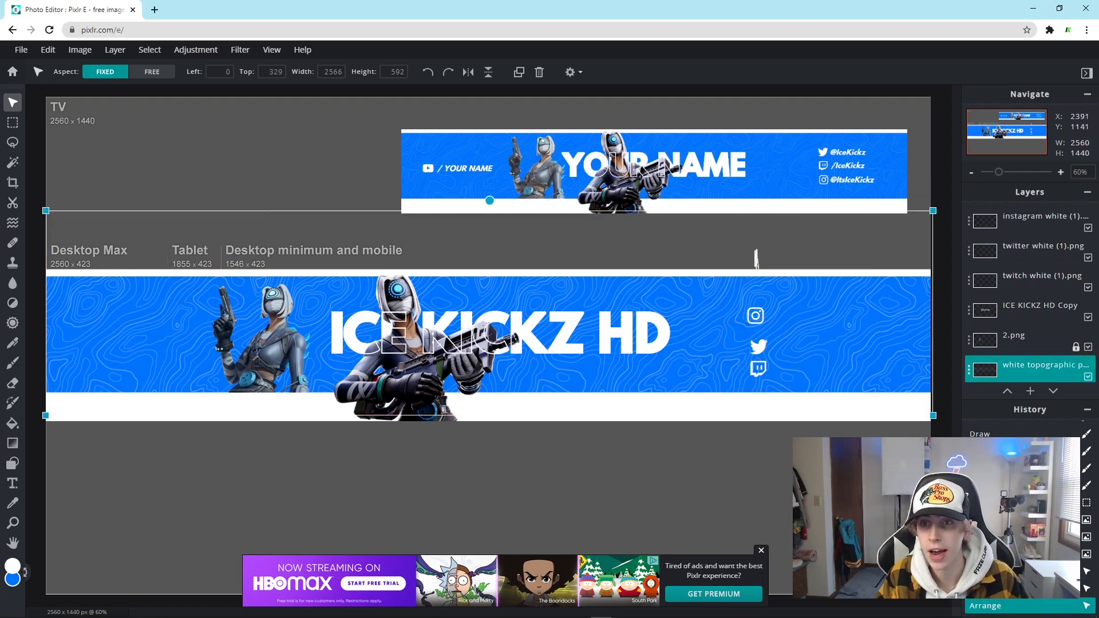
left_click(759, 359)
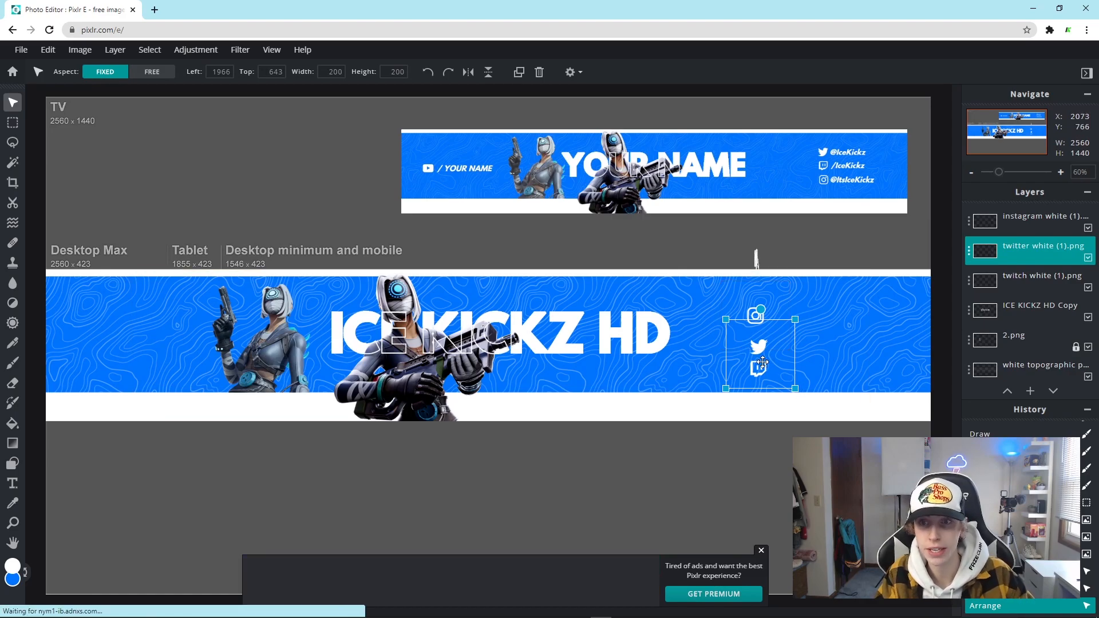
left_click_drag(761, 363, 758, 331)
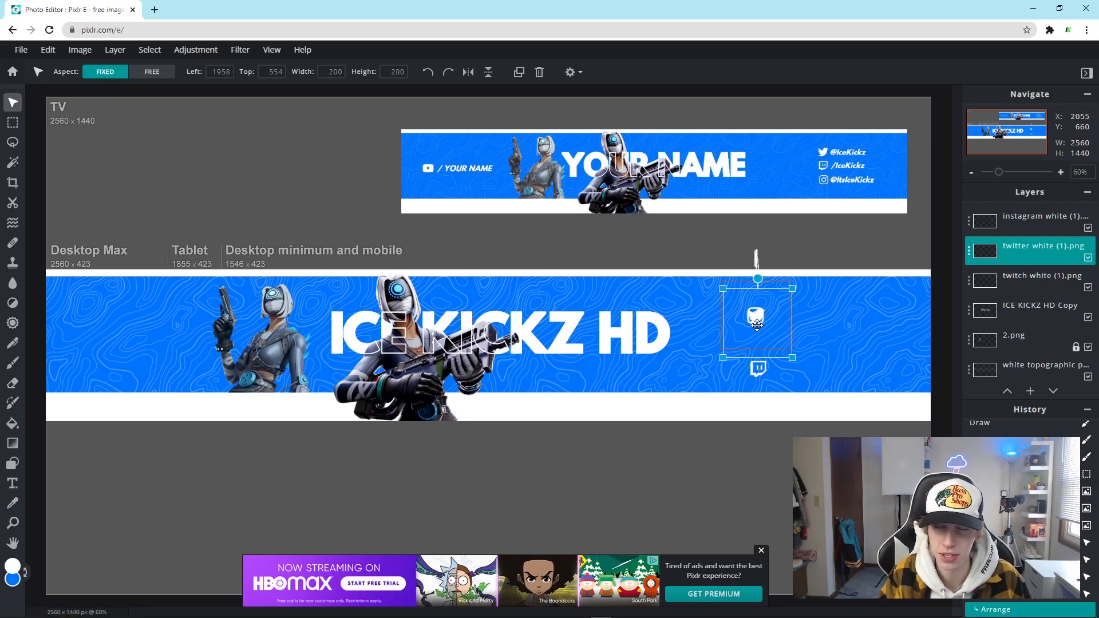
left_click_drag(761, 317, 783, 308)
left_click(1012, 253)
left_click(787, 354)
left_click_drag(759, 368, 782, 330)
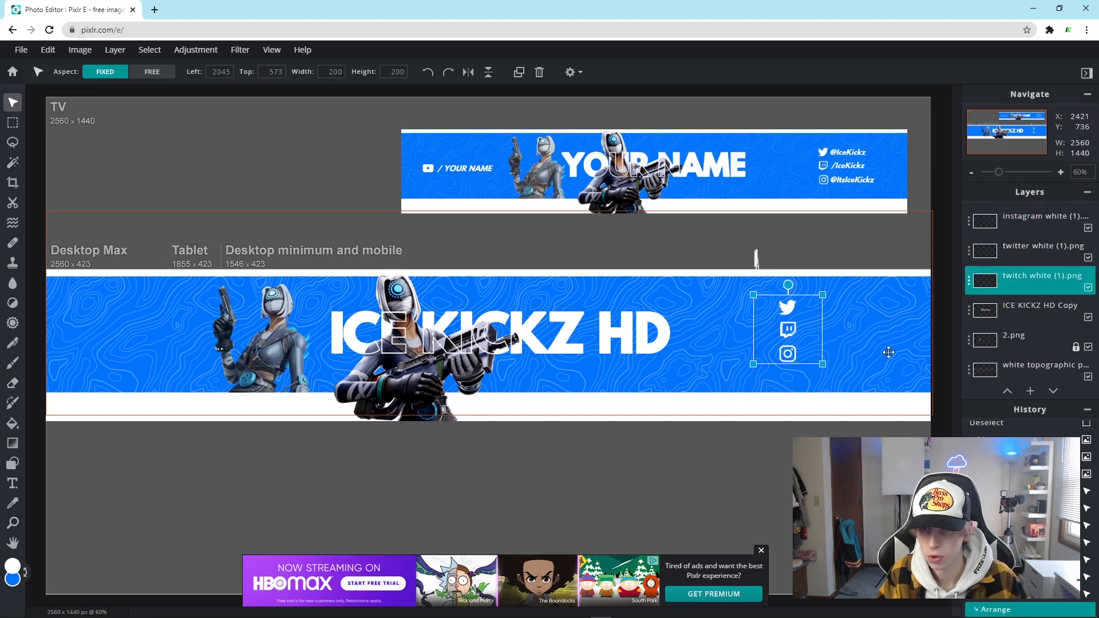
left_click(904, 471)
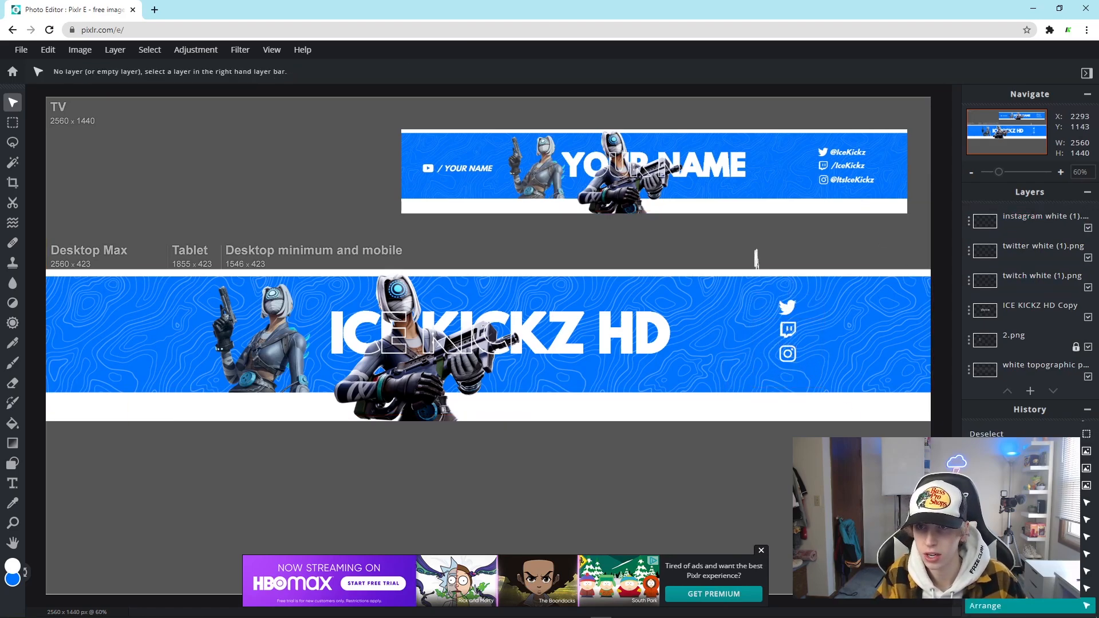
left_click(9, 487)
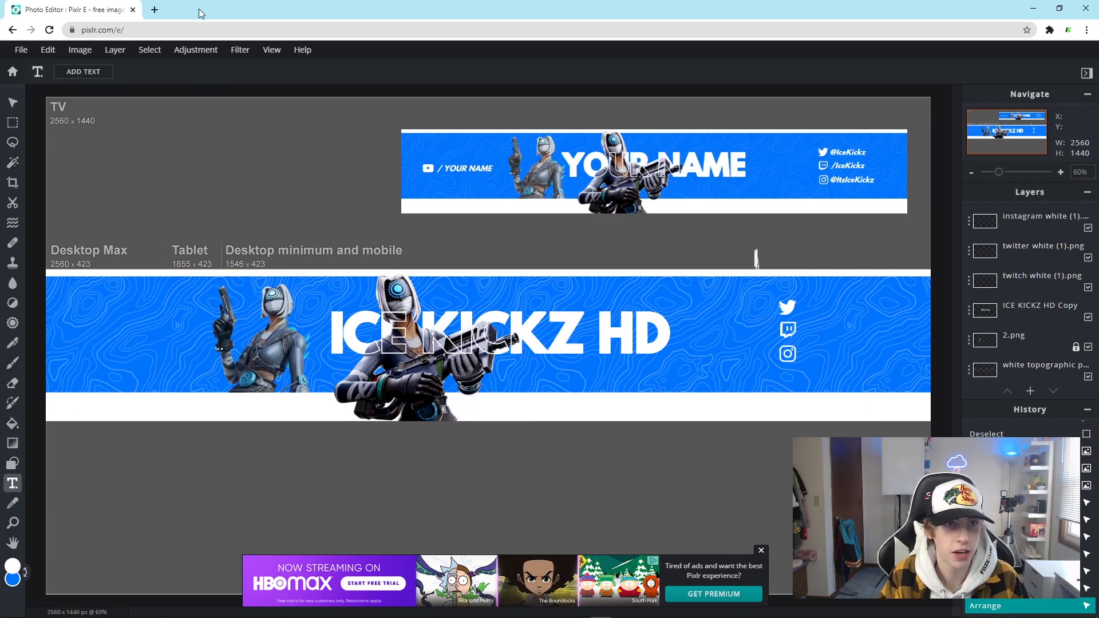
left_click(807, 319)
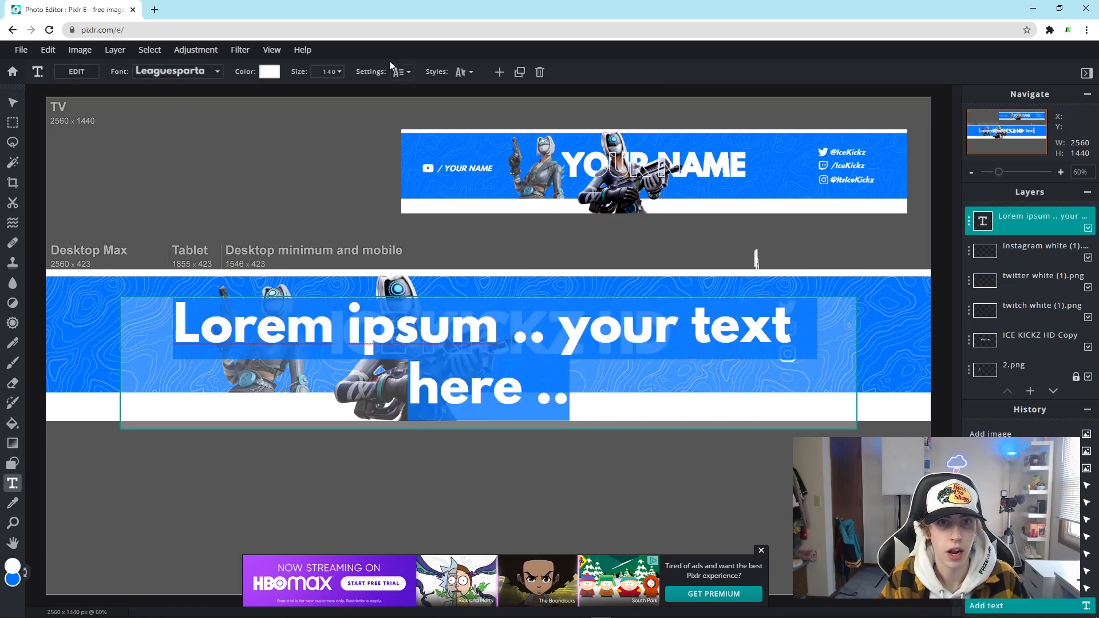
left_click(399, 71)
left_click(305, 243)
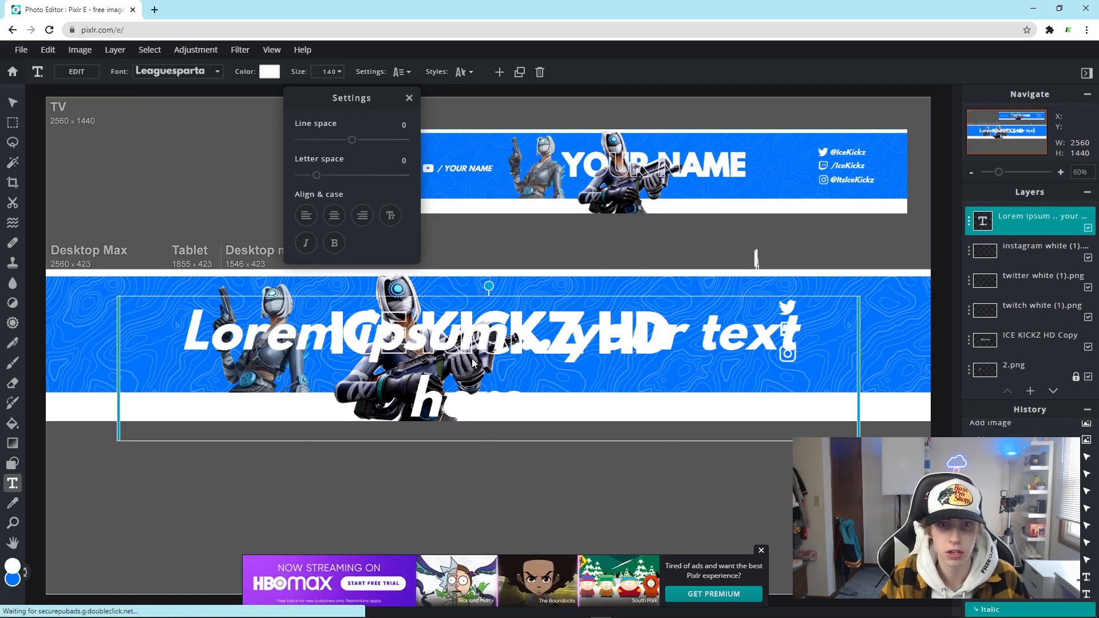
double_click(473, 363)
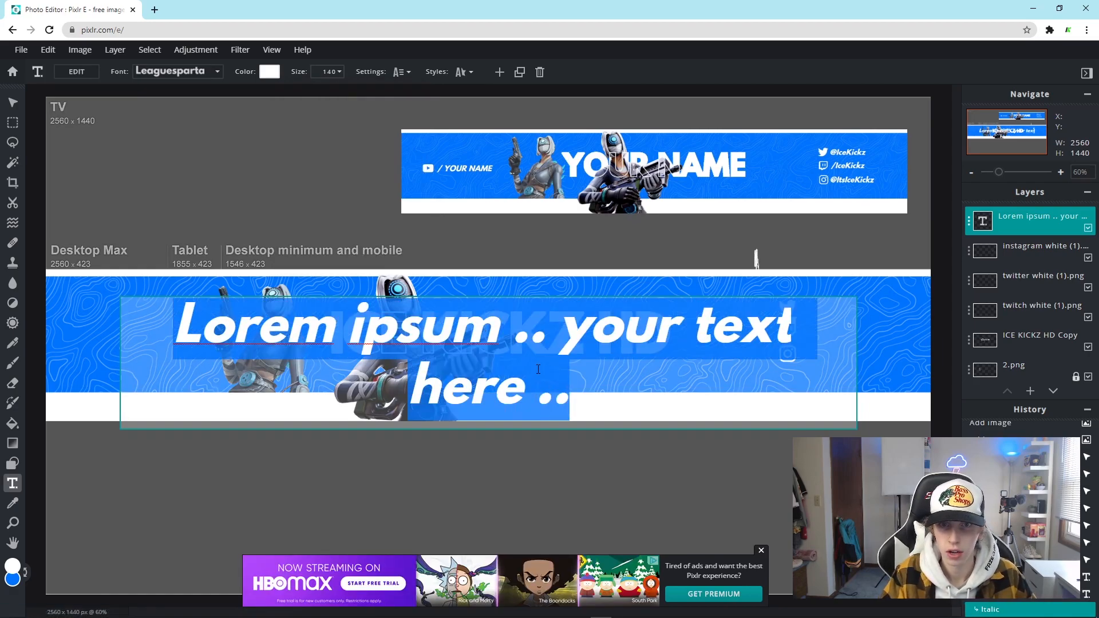
key("BackSpace")
type("@IceKickz")
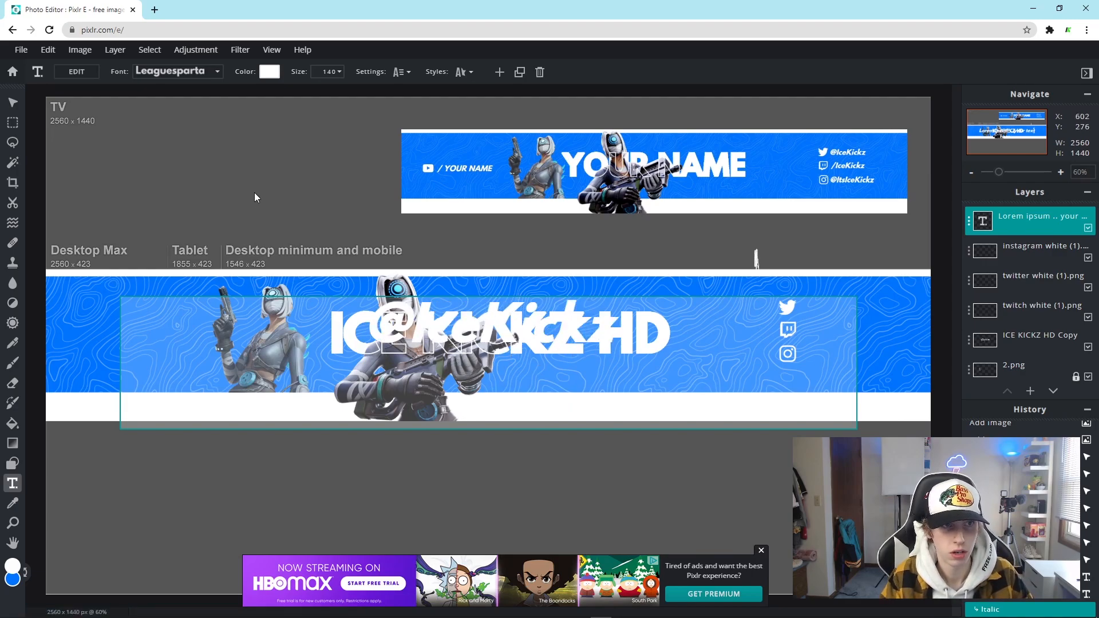
left_click(14, 105)
left_click_drag(475, 342, 614, 300)
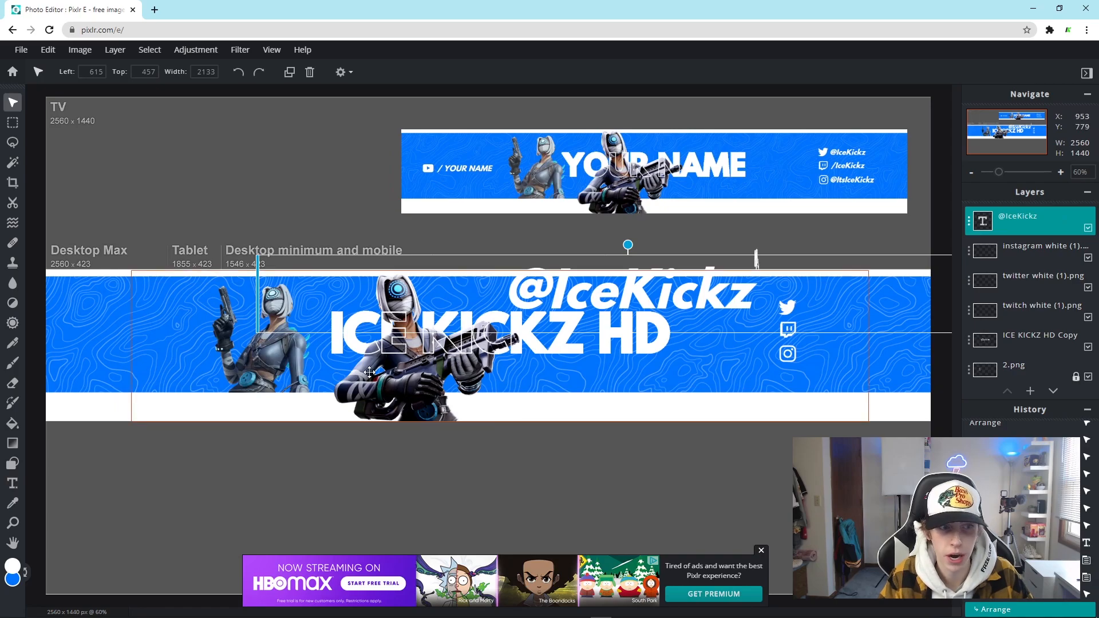
left_click_drag(766, 292, 878, 308)
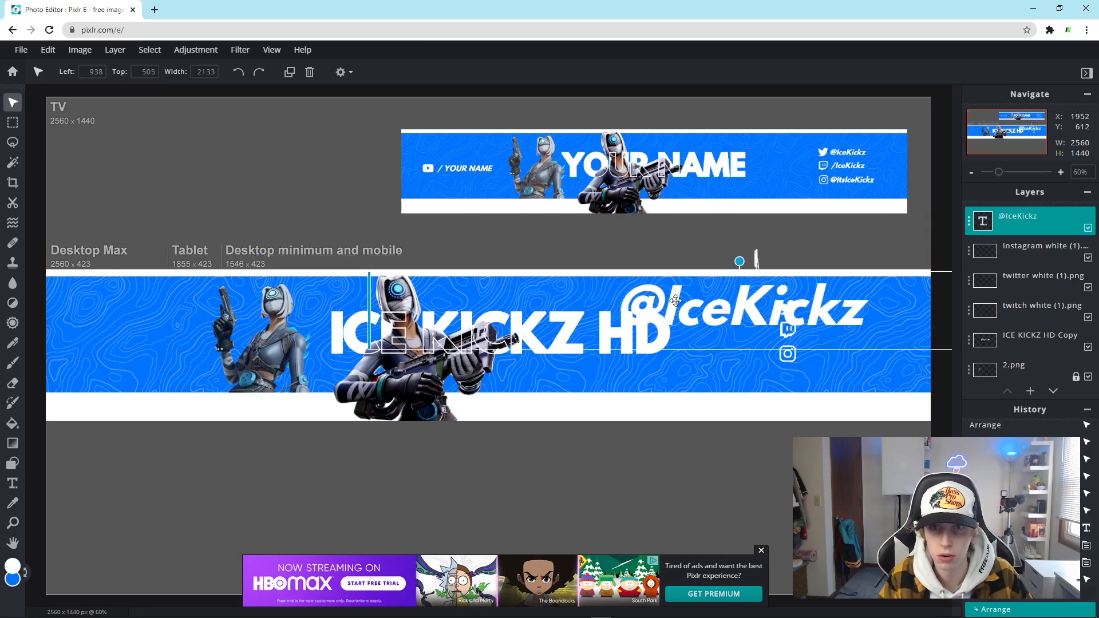
key("t")
left_click(331, 73)
left_click_drag(260, 95, 246, 92)
left_click(332, 75)
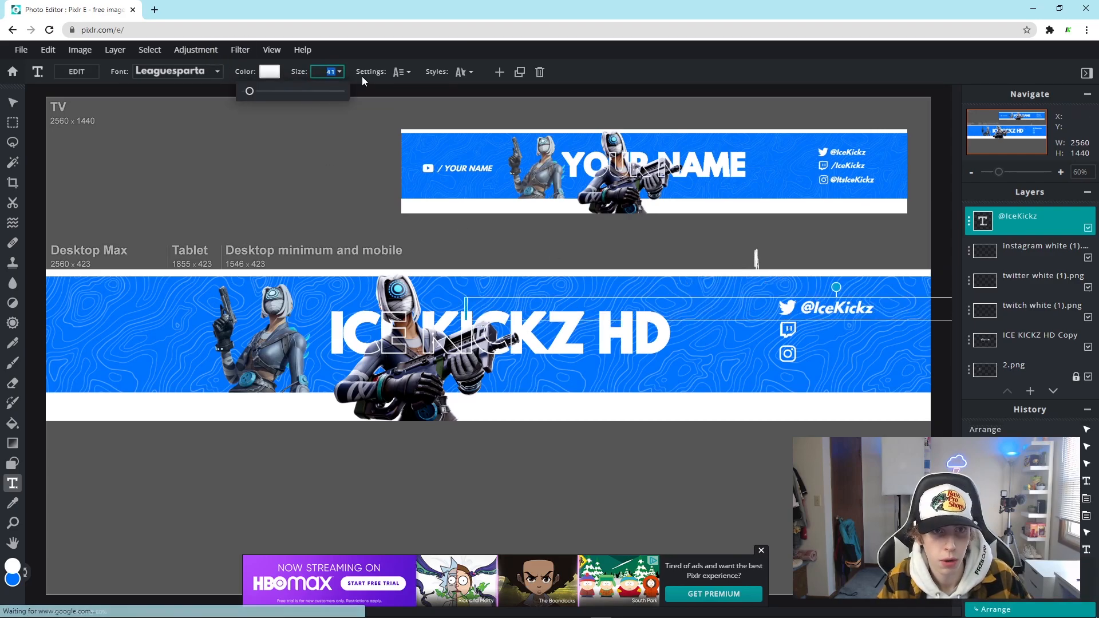
type("5")
key("Return")
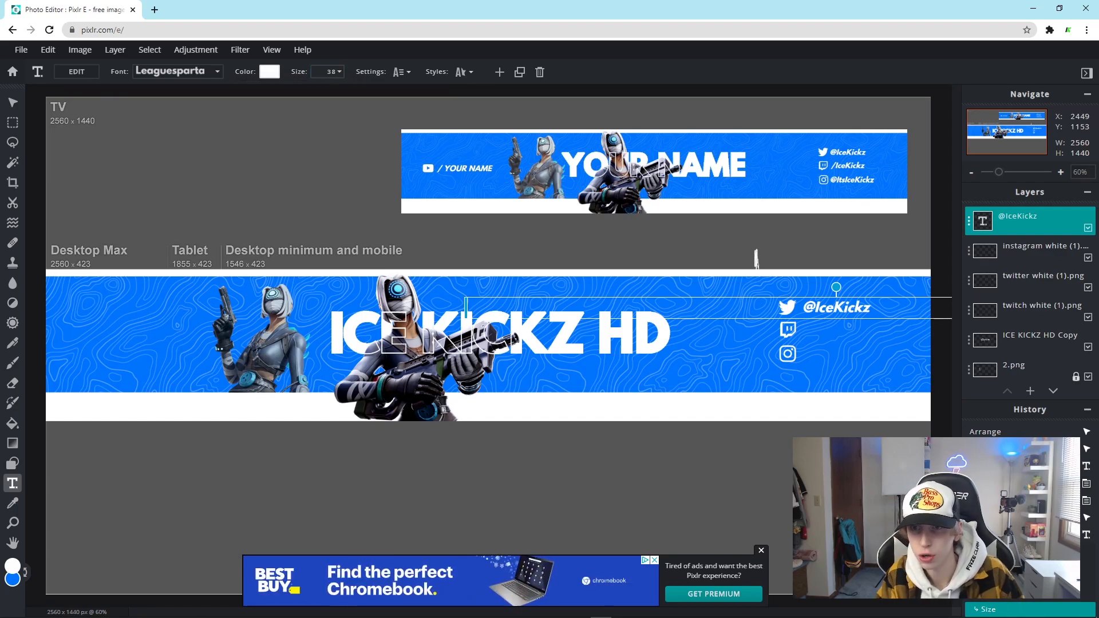
left_click(882, 350)
left_click(847, 309)
left_click_drag(868, 311, 865, 312)
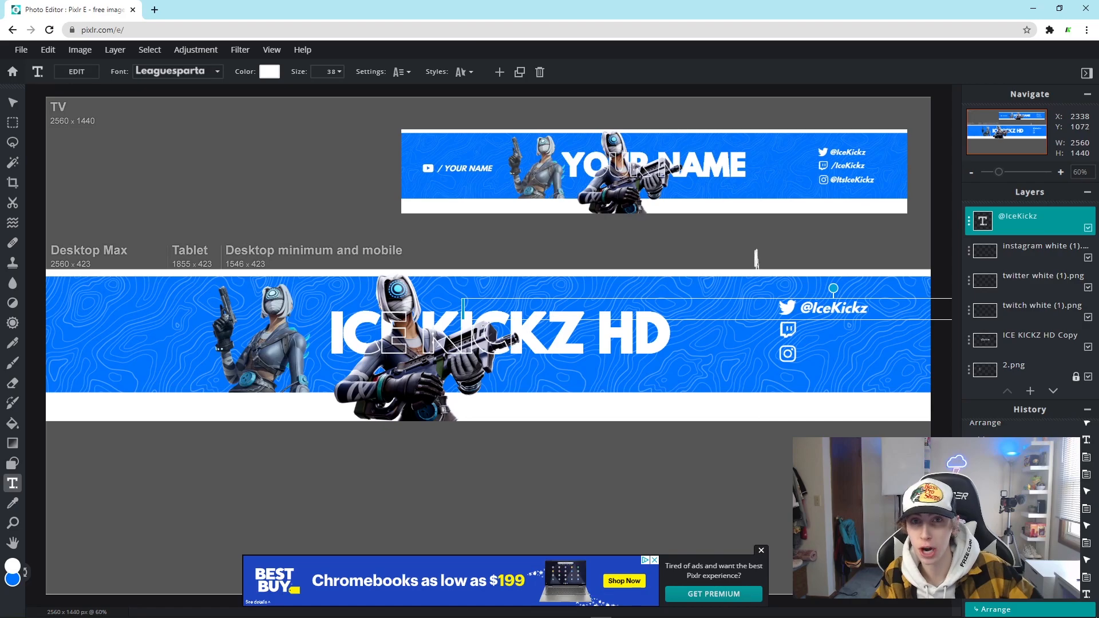
left_click(840, 426)
left_click(845, 310)
left_click(970, 227)
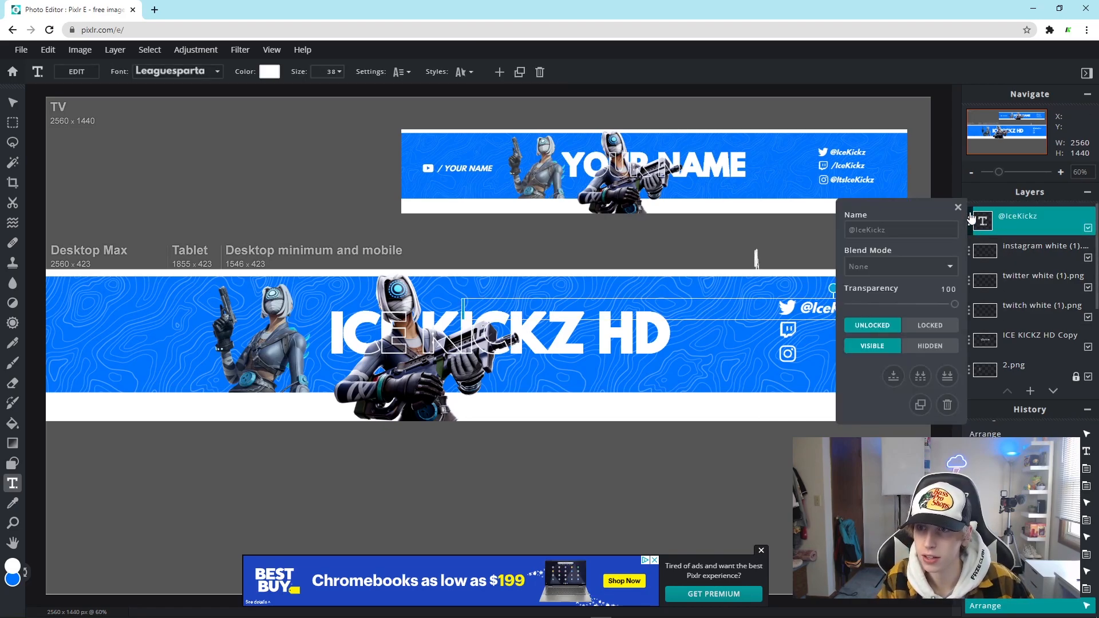
left_click(921, 405)
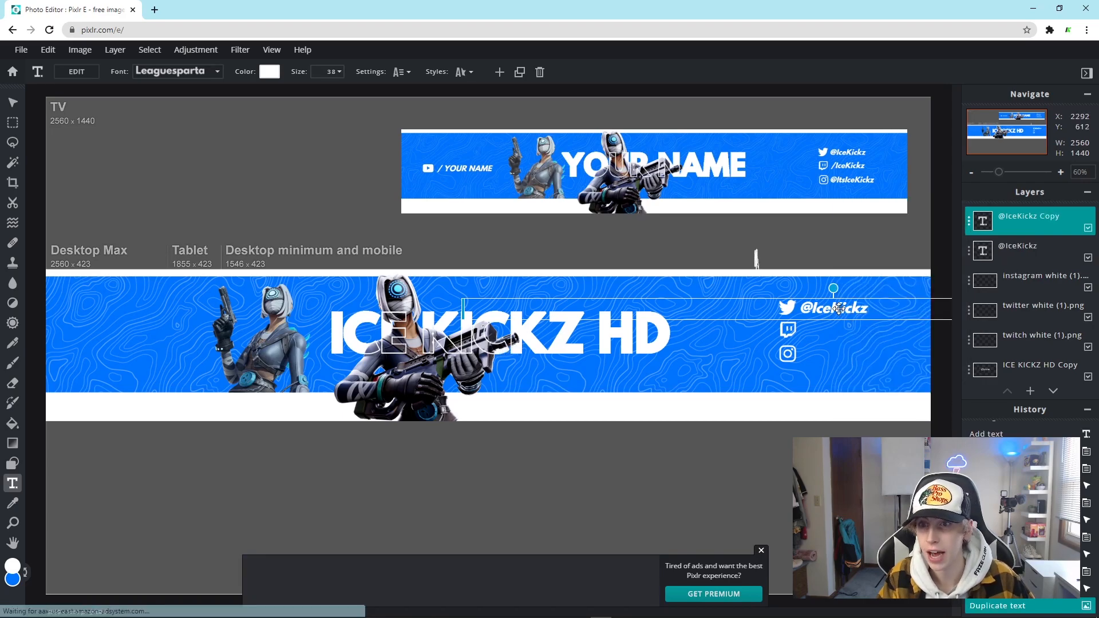
key("Down")
key("Down")
key("Down")
key("Down")
key("Down")
key("Down")
key("Down")
key("Down")
key("Down")
key("Down")
key("Down")
key("Down")
key("Down")
key("Down")
key("Down")
key("Down")
key("Down")
key("Down")
key("Down")
key("Down")
key("Down")
key("Down")
key("Down")
key("Down")
key("Down")
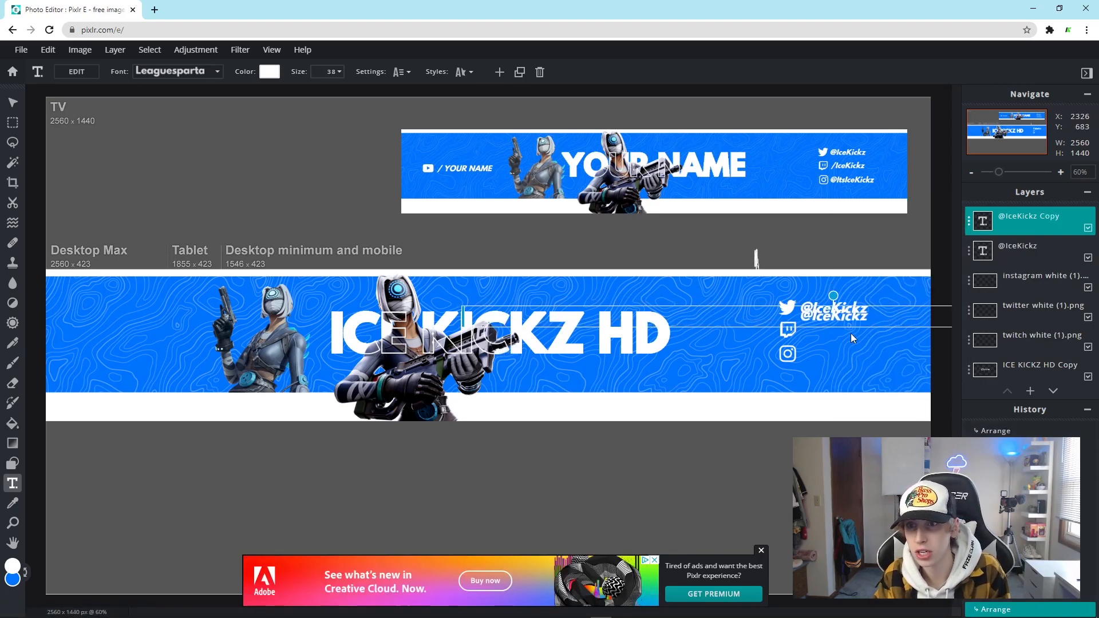
left_click_drag(833, 338, 865, 337)
key("Up")
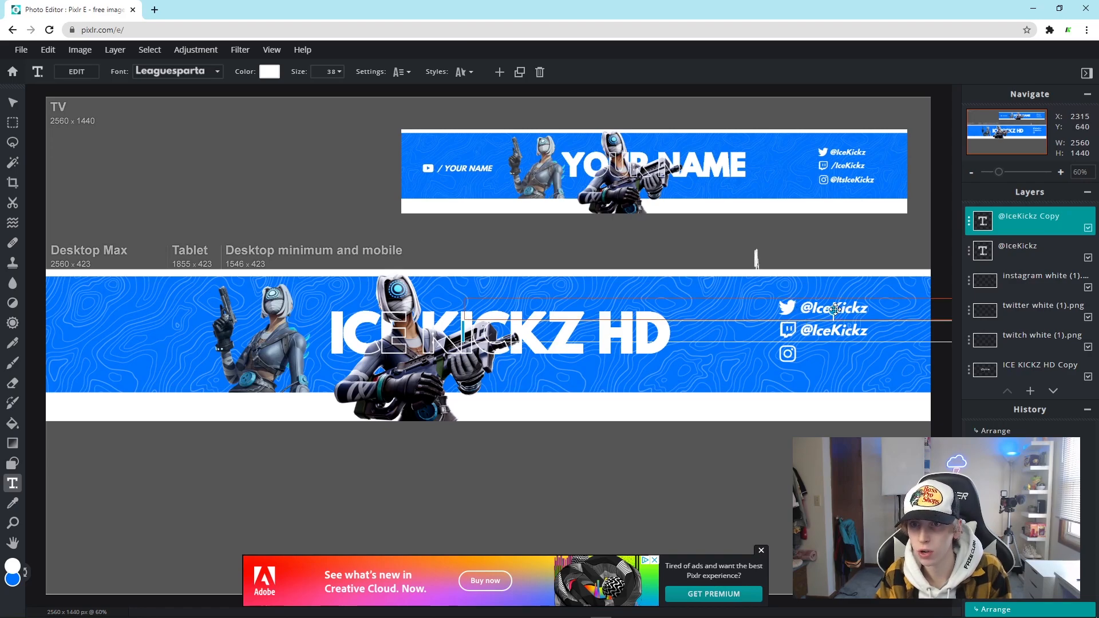
Open the copied handle text beside the Twitch icon for editing
left_click(871, 332)
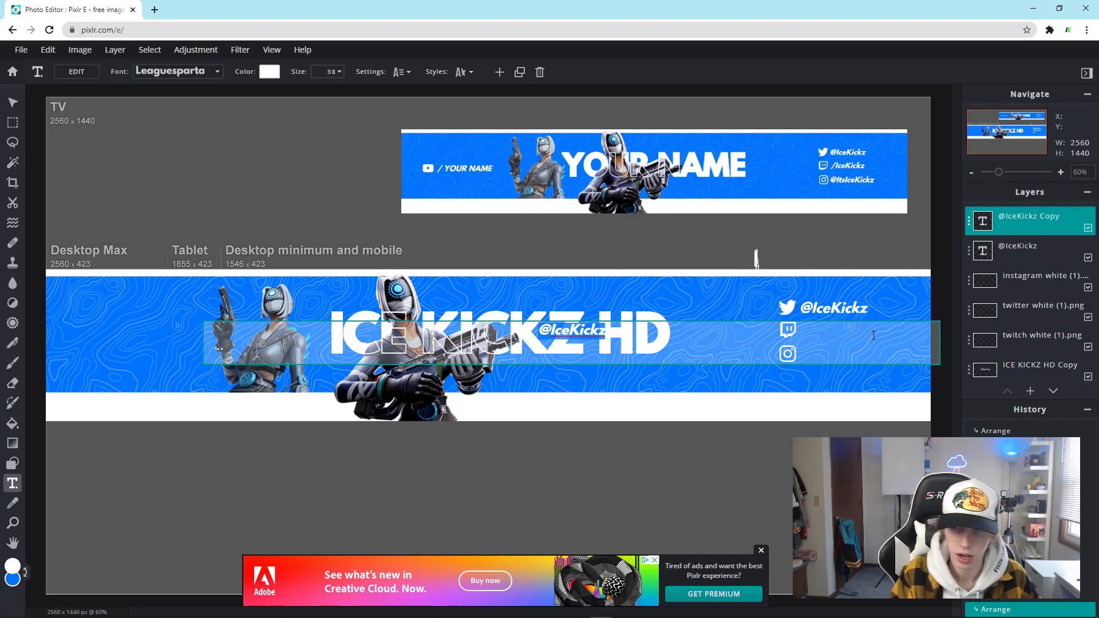